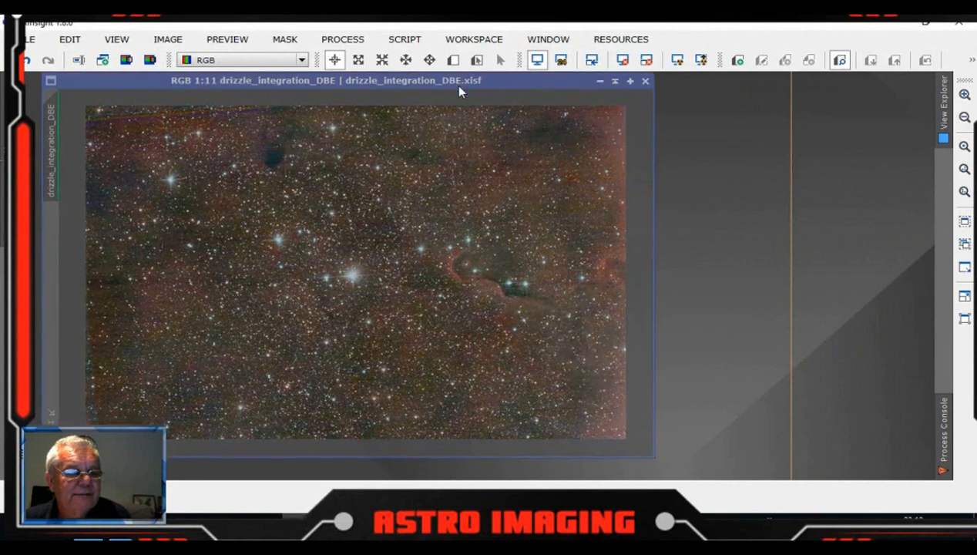
# Start the ImageSolver script for the drizzle_integration_DBE image.
pyautogui.moveTo(463, 90); pyautogui.dragTo(532, 97)
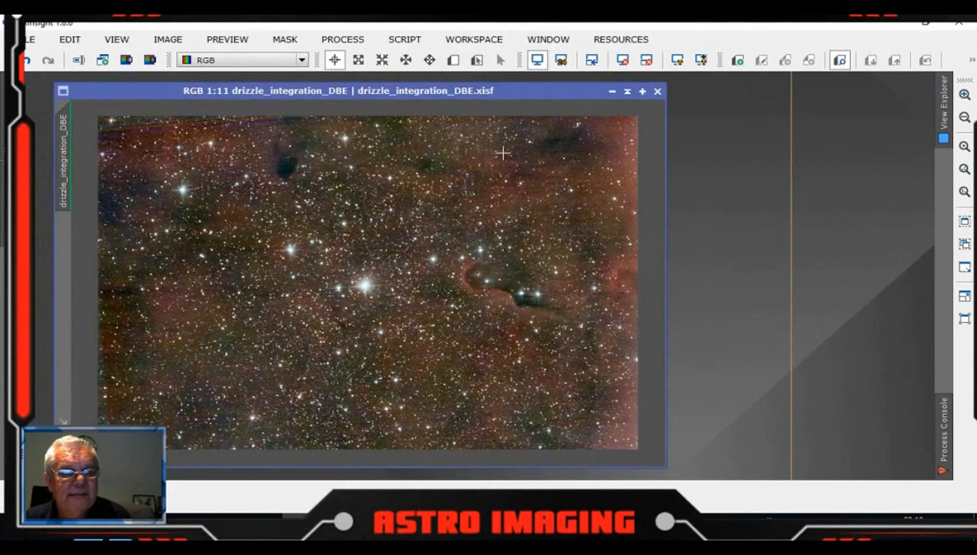
pyautogui.click(404, 39)
pyautogui.moveTo(466, 60)
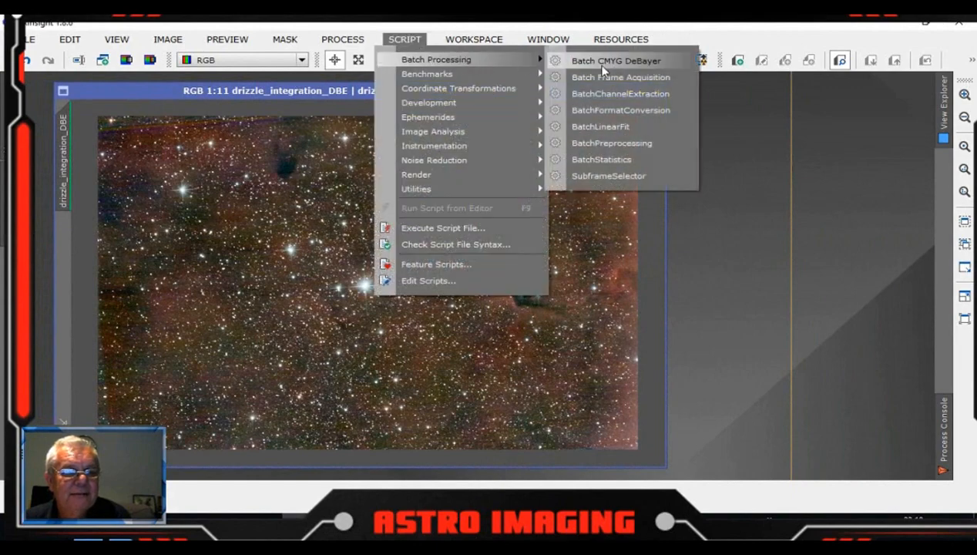
pyautogui.moveTo(474, 180)
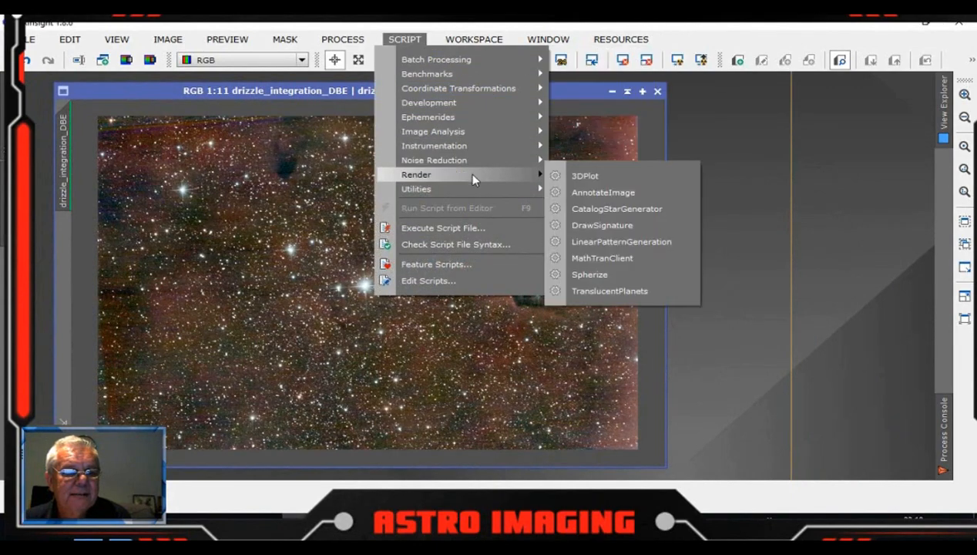
pyautogui.moveTo(476, 131)
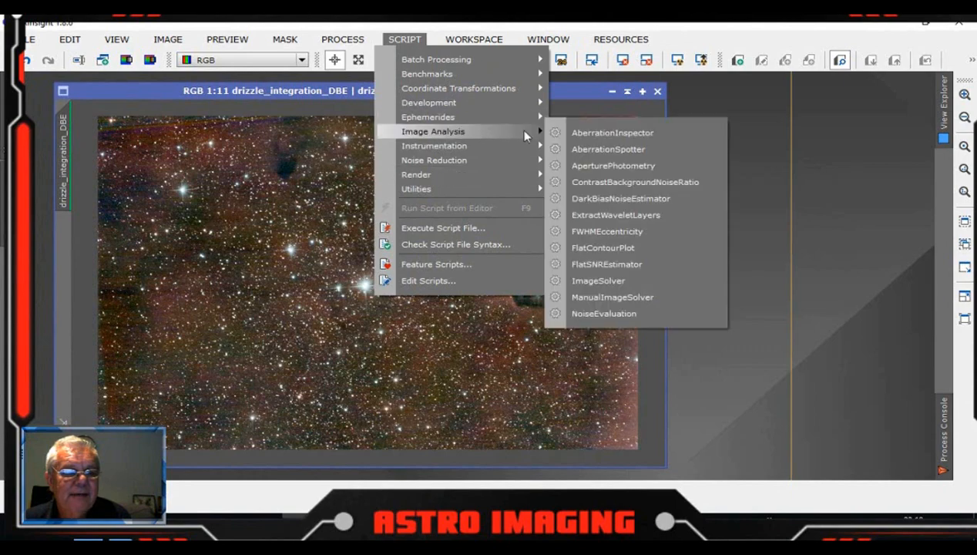
pyautogui.click(609, 281)
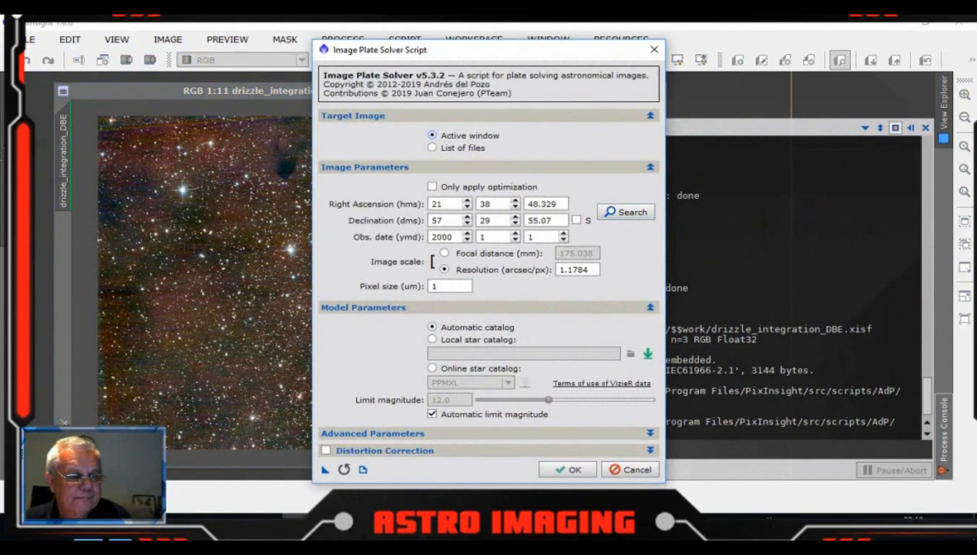
pyautogui.click(129, 539)
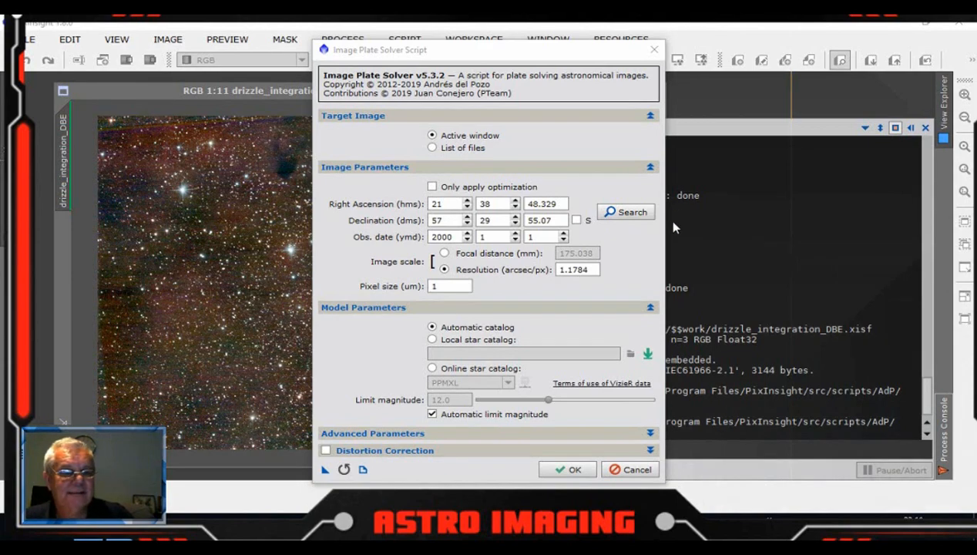
# Search online for the object ic1396 and apply the coordinates of IC 1396 to the plate solver.
pyautogui.click(626, 212)
pyautogui.click(517, 179)
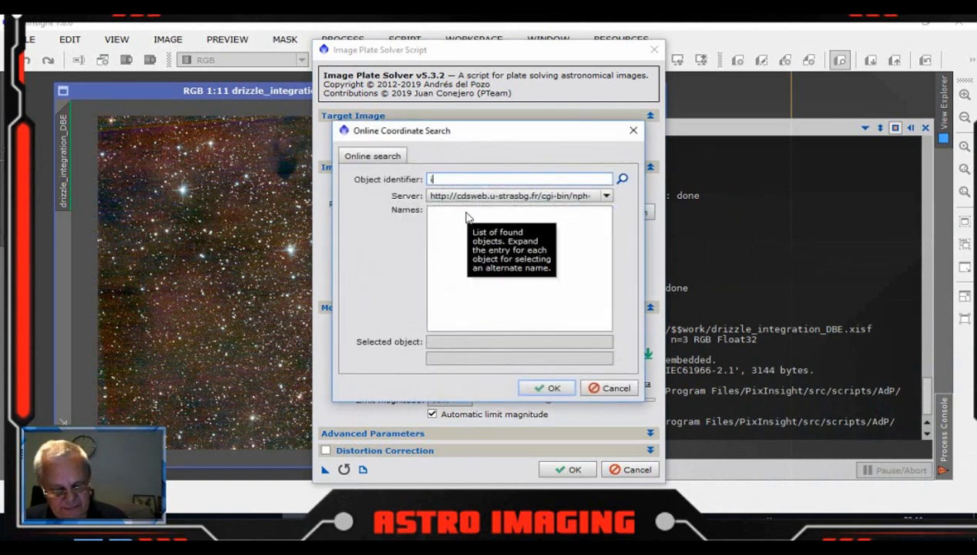
pyautogui.write('ic1')
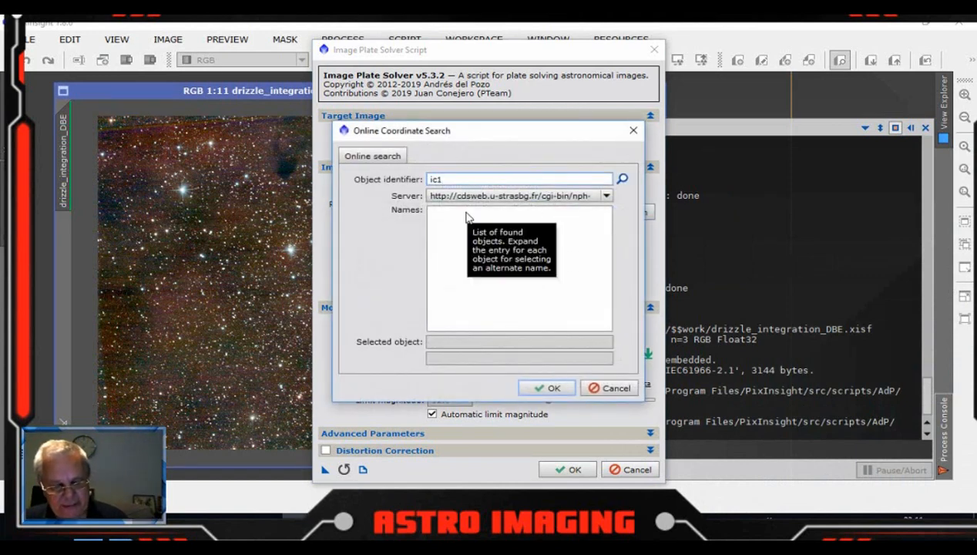
pyautogui.write('396')
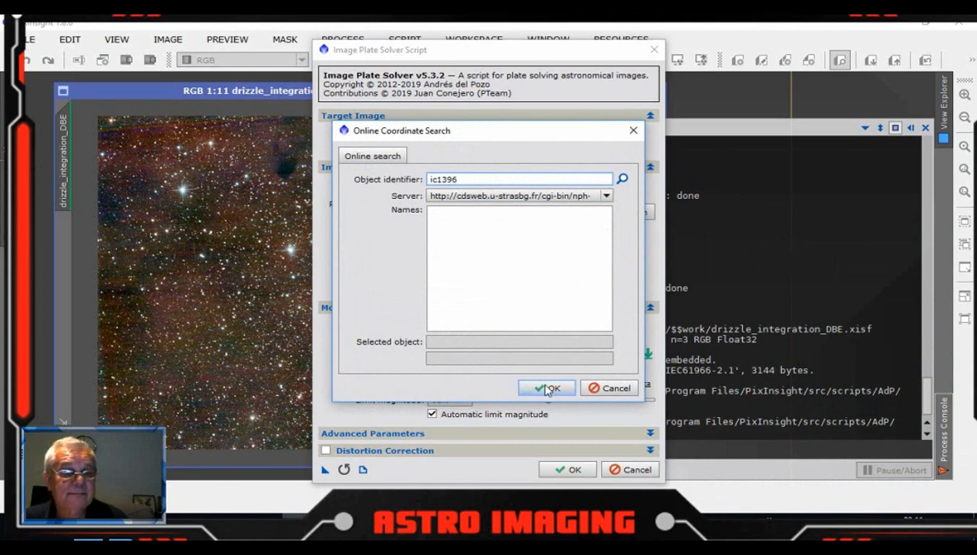
pyautogui.click(622, 179)
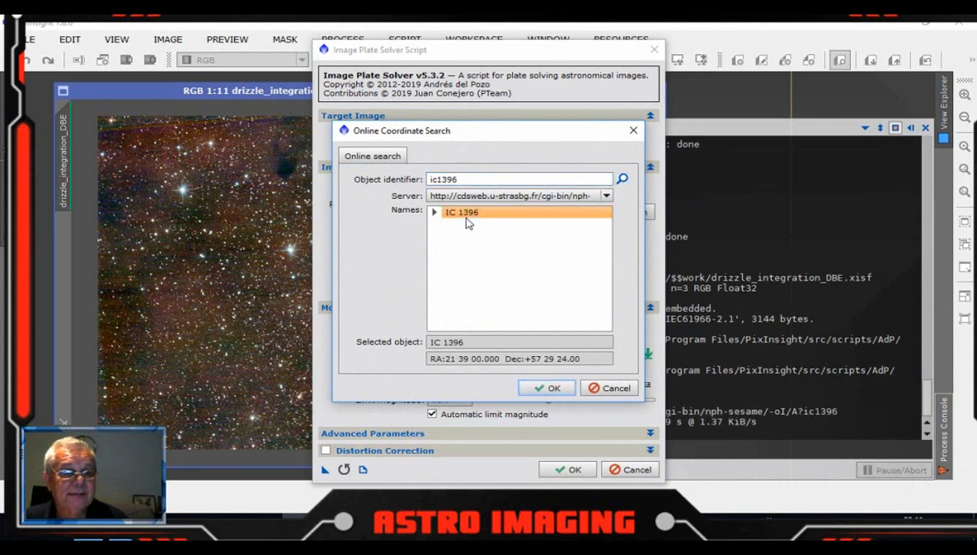
pyautogui.click(434, 212)
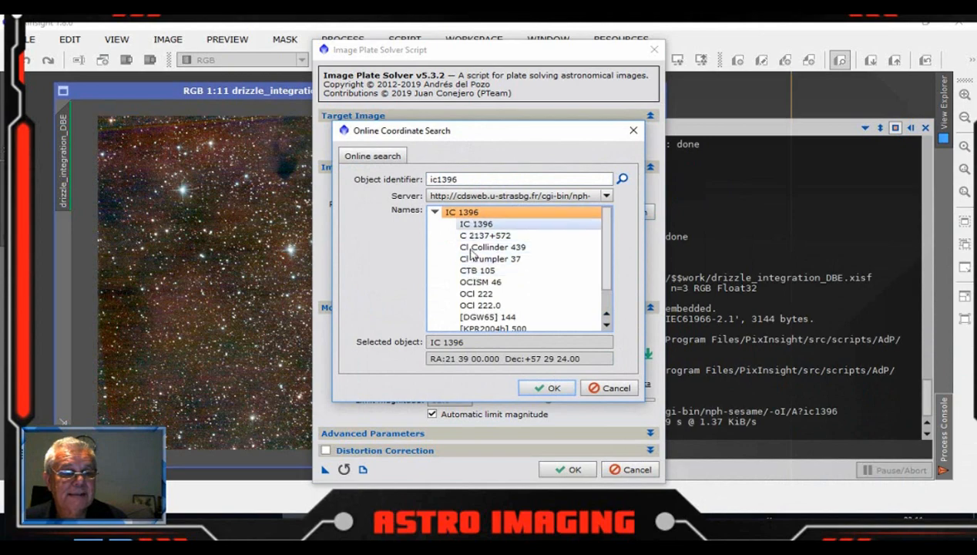
pyautogui.scroll(-1, 606, 274)
pyautogui.scroll(1, 606, 274)
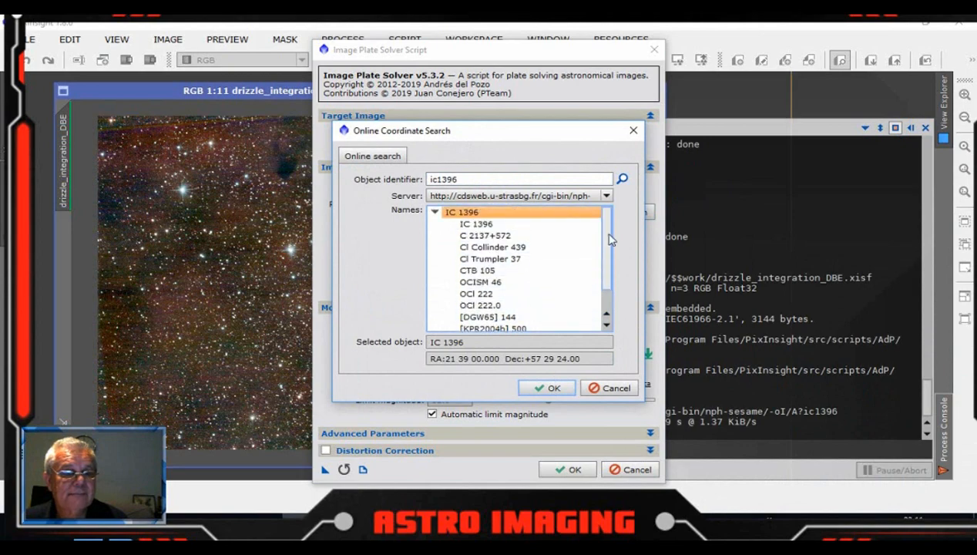
pyautogui.click(548, 388)
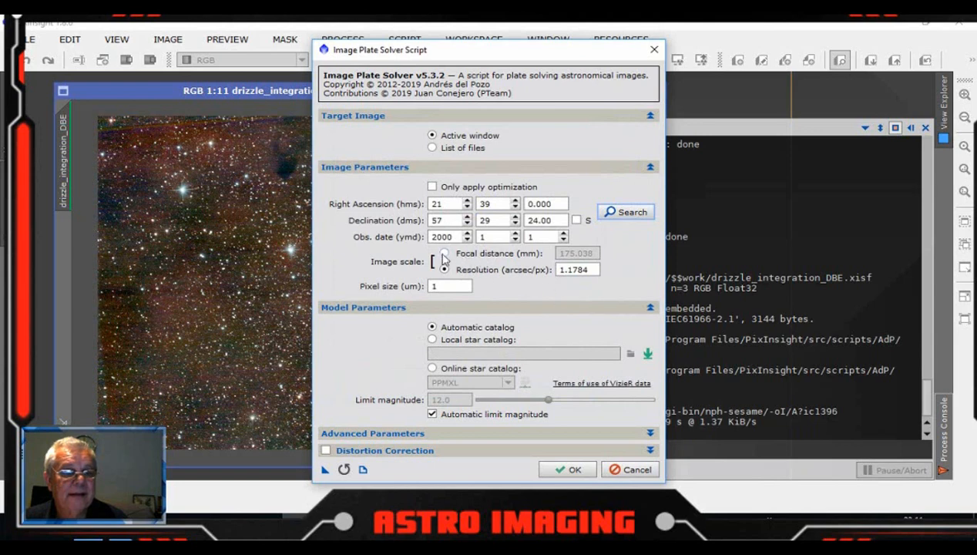
# Define the image scale by a focal distance of 500 mm and run the plate solver on the active image.
pyautogui.click(444, 253)
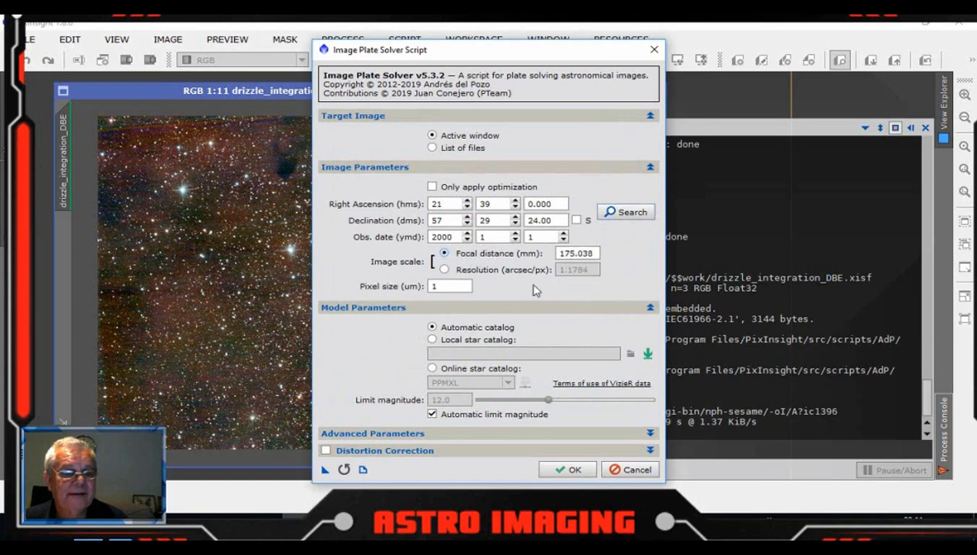
pyautogui.doubleClick(590, 252)
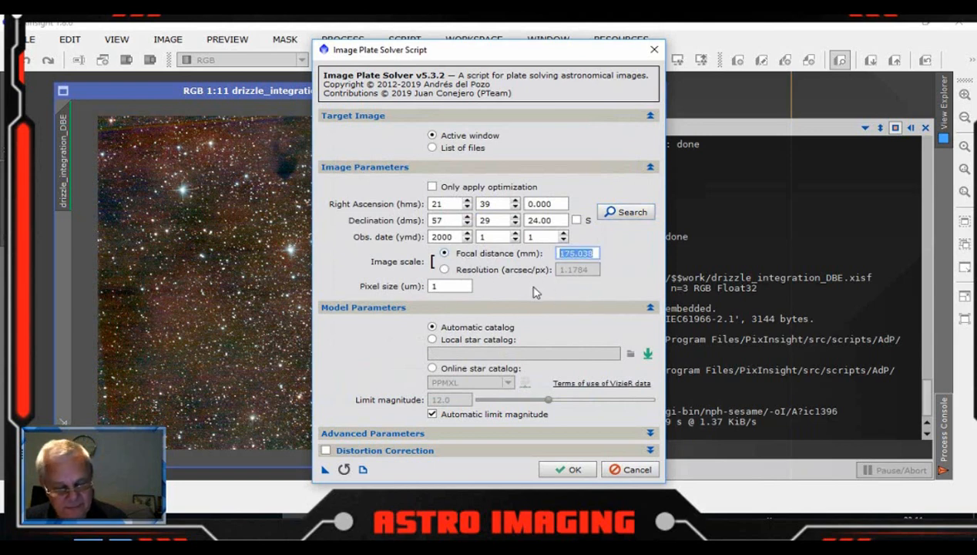
pyautogui.write('500')
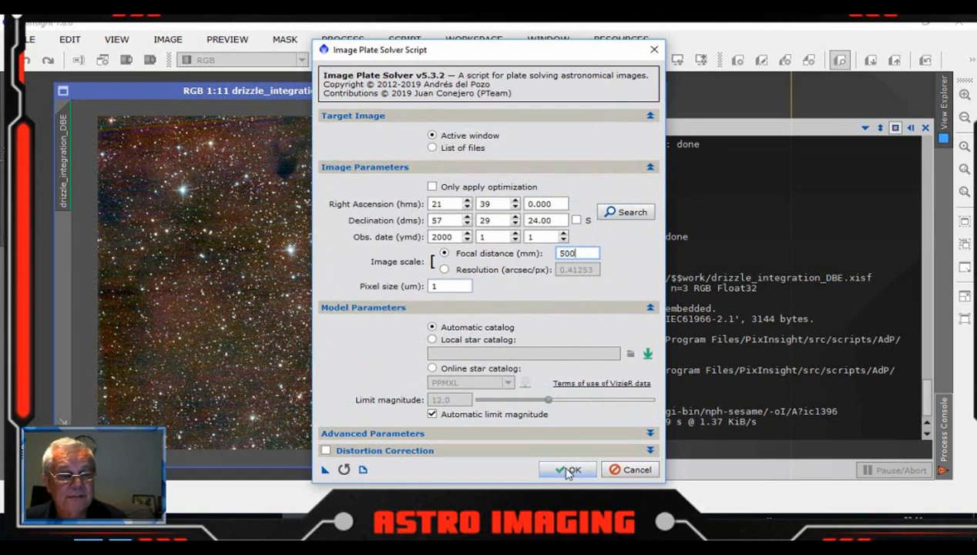
pyautogui.click(568, 471)
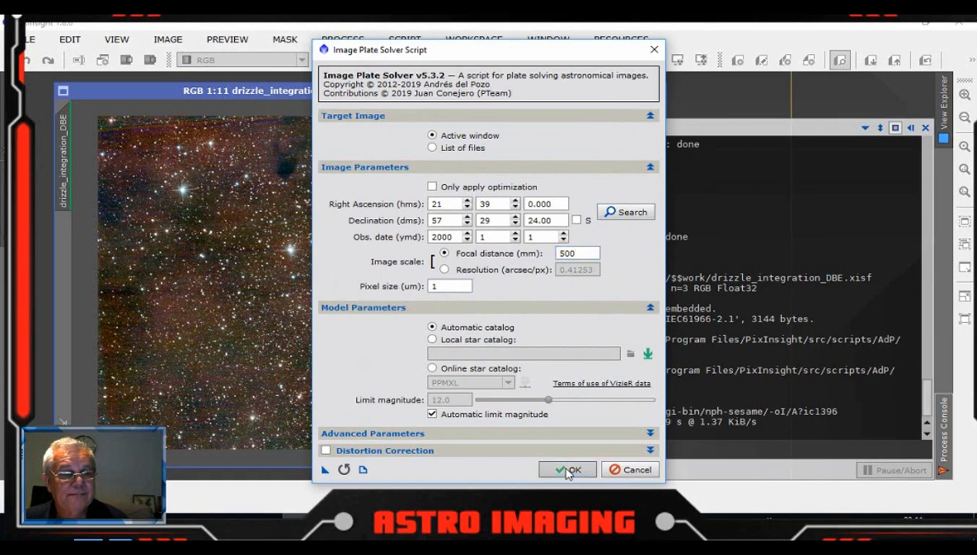
pyautogui.click(460, 297)
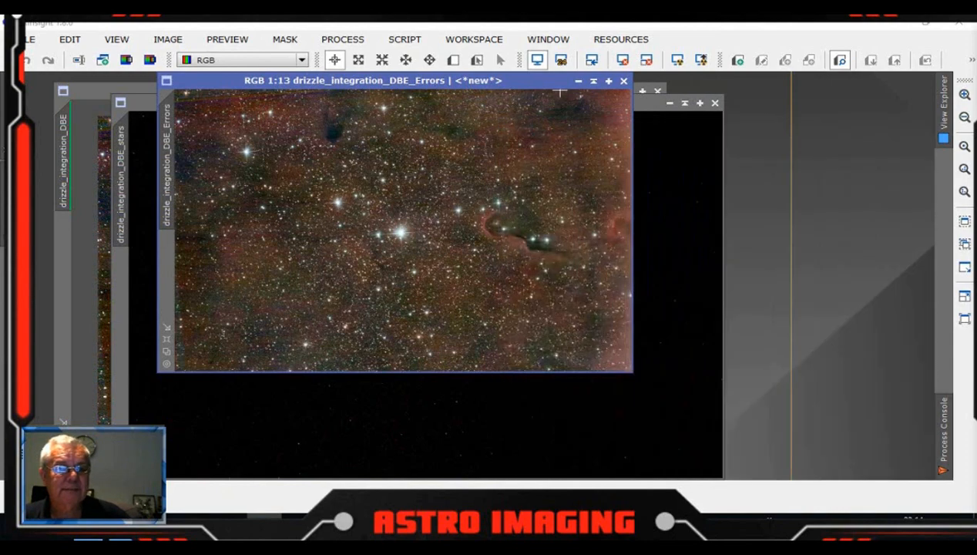
# Inspect the solver's stars image with an automatic screen stretch and close both the Errors and stars images.
pyautogui.moveTo(545, 80); pyautogui.dragTo(569, 91)
pyautogui.click(632, 103)
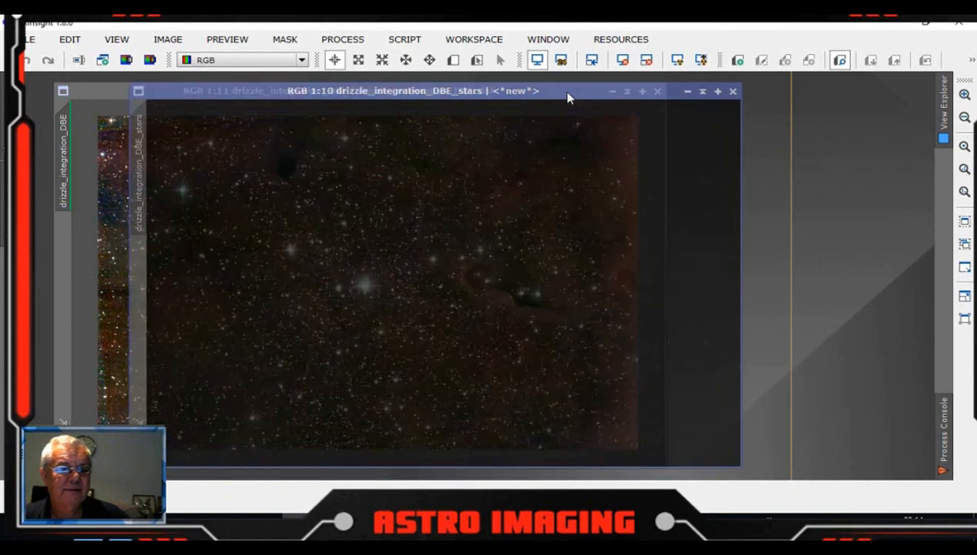
pyautogui.click(678, 63)
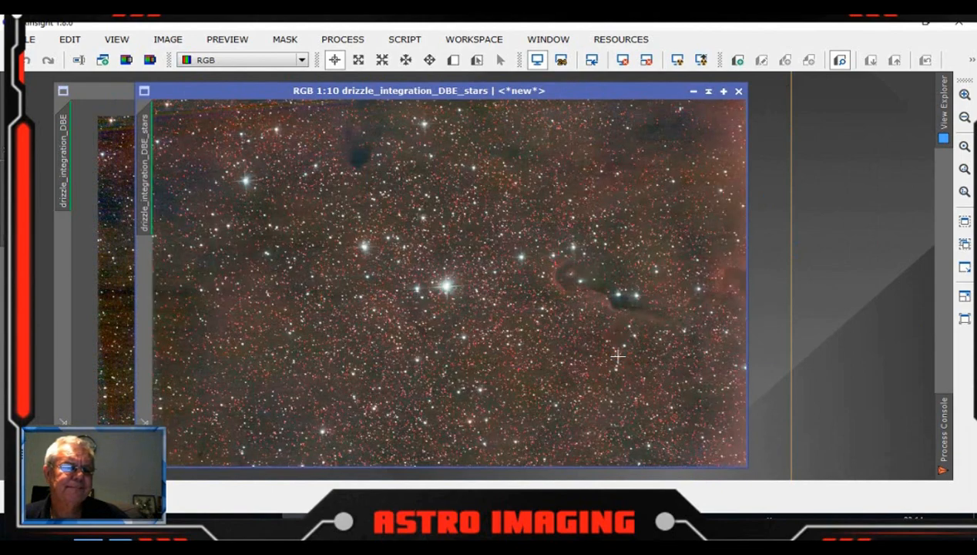
pyautogui.moveTo(575, 87); pyautogui.dragTo(586, 91)
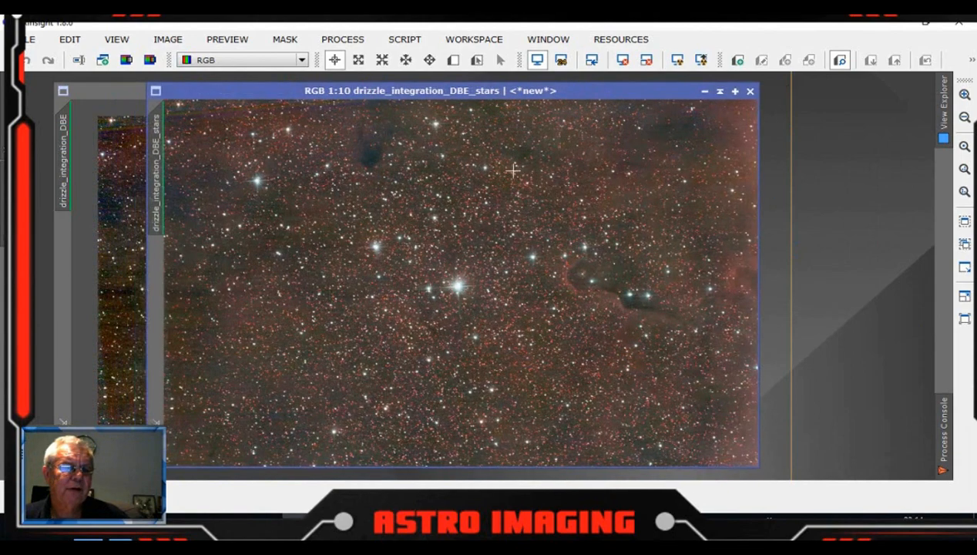
pyautogui.click(750, 92)
pyautogui.moveTo(494, 93); pyautogui.dragTo(509, 92)
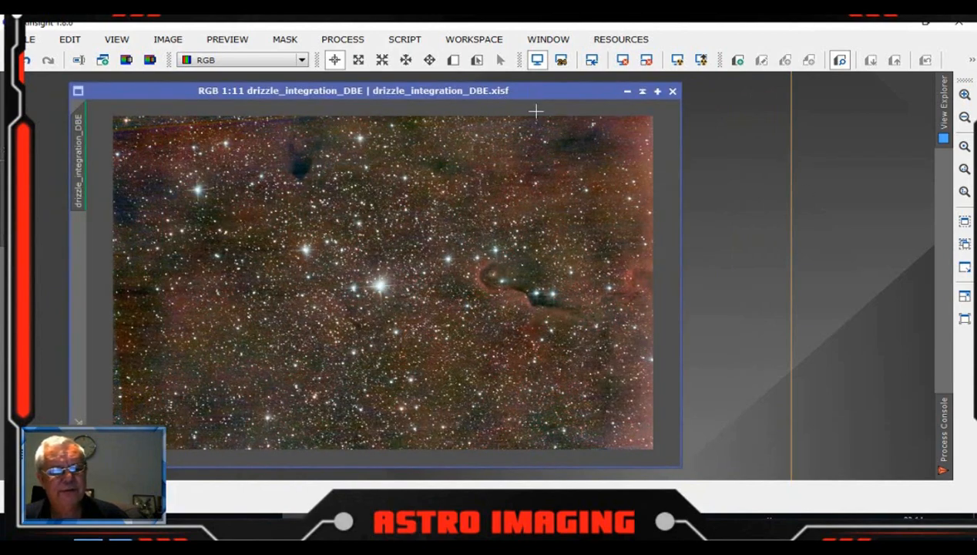
pyautogui.click(404, 40)
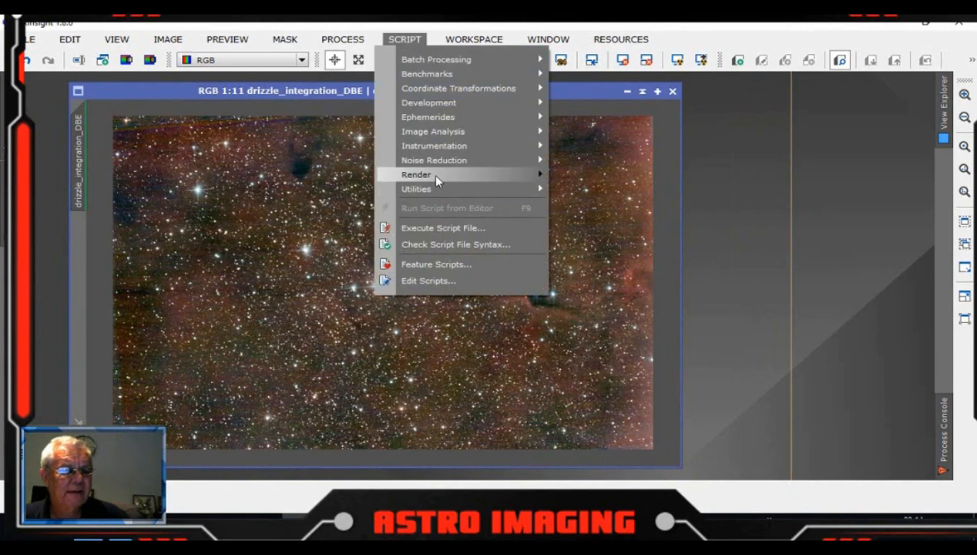
pyautogui.moveTo(463, 132)
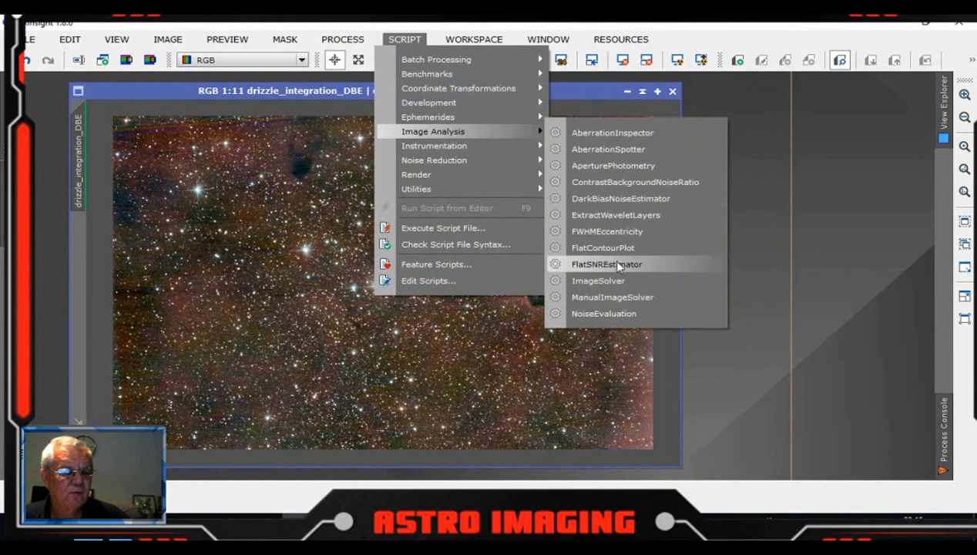
pyautogui.moveTo(463, 192)
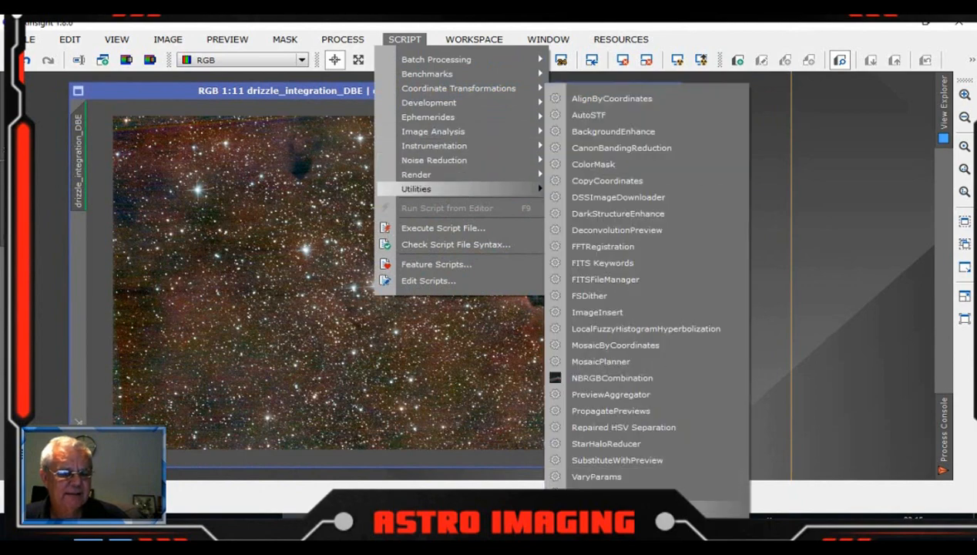
pyautogui.click(686, 505)
pyautogui.moveTo(508, 176); pyautogui.dragTo(547, 142)
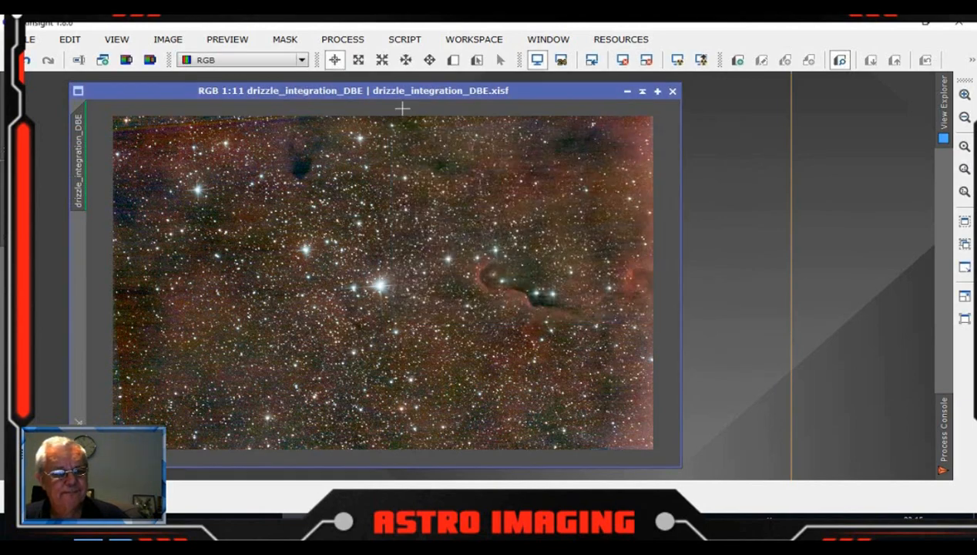
# Save the drizzle_integration_DBE image to its existing file.
pyautogui.click(30, 39)
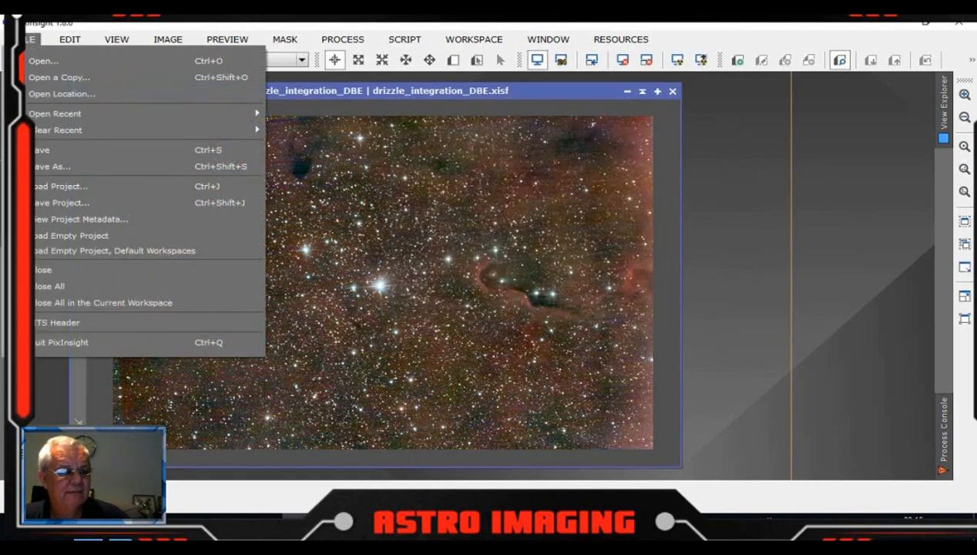
pyautogui.click(41, 151)
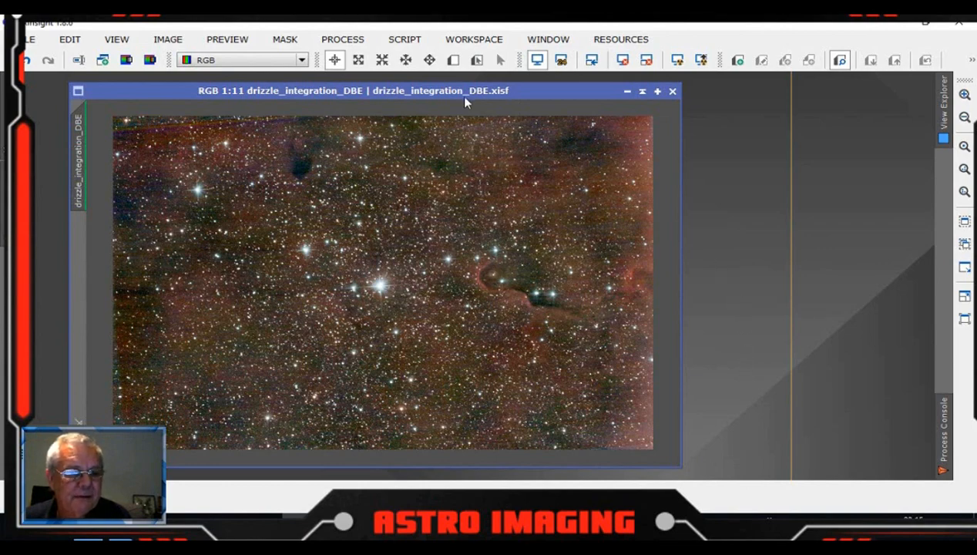
pyautogui.moveTo(467, 91); pyautogui.dragTo(471, 91)
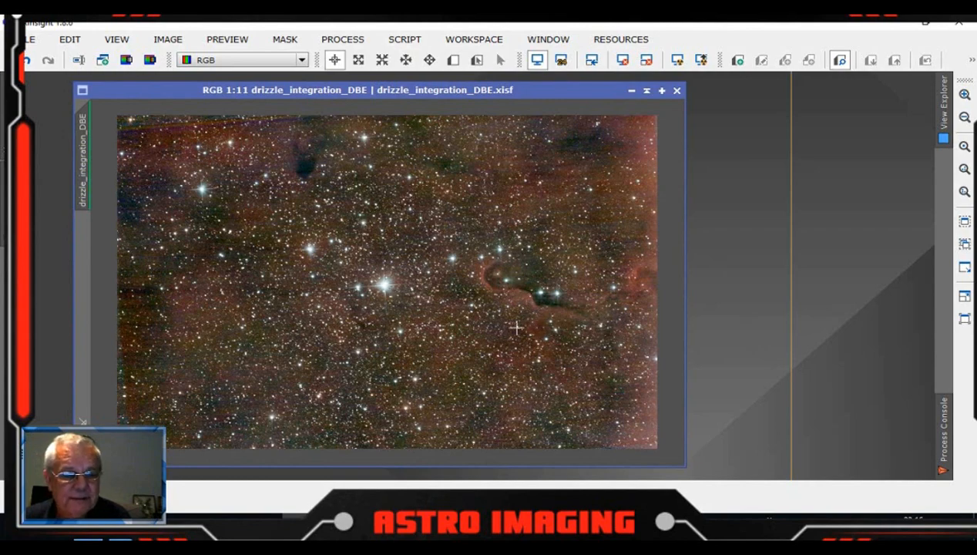
pyautogui.moveTo(497, 91); pyautogui.dragTo(485, 91)
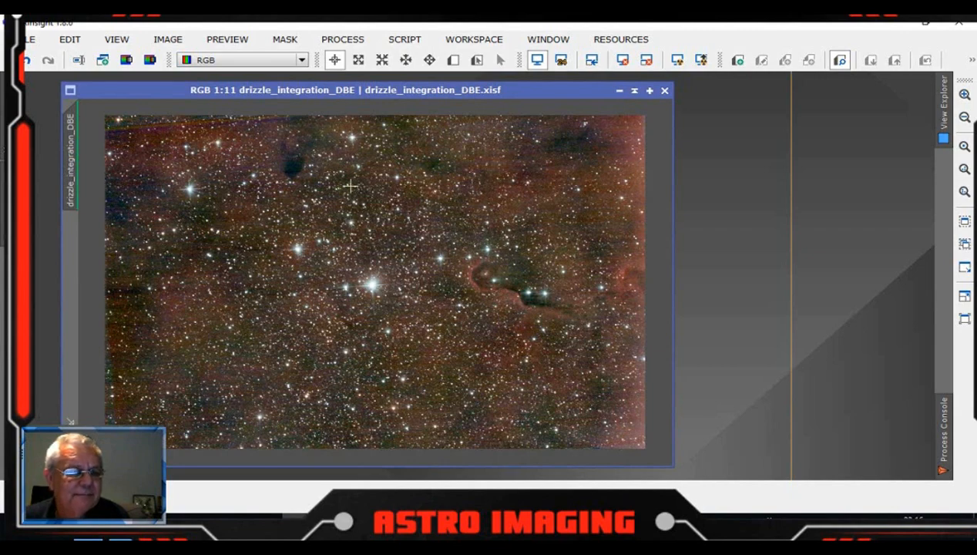
pyautogui.moveTo(375, 85); pyautogui.dragTo(367, 86)
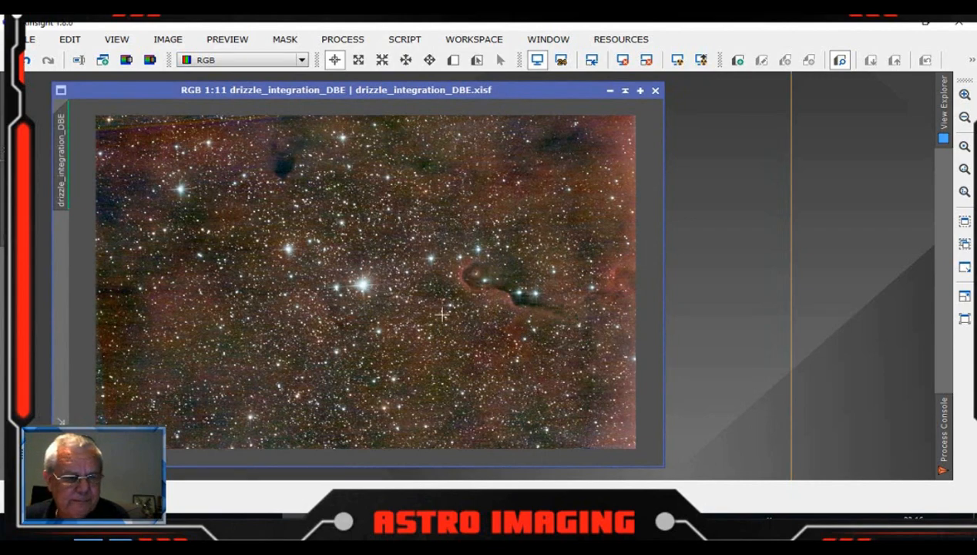
# Examine the stars and background noise of drizzle_integration_DBE at up to 3:1 magnification.
pyautogui.scroll(10, 442, 314)
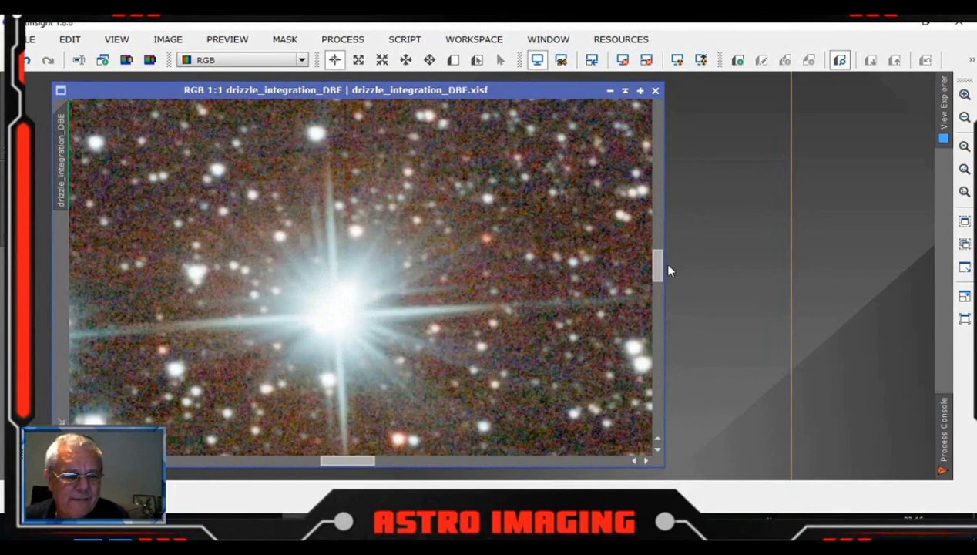
pyautogui.moveTo(333, 461); pyautogui.dragTo(395, 467)
pyautogui.scroll(2, 458, 330)
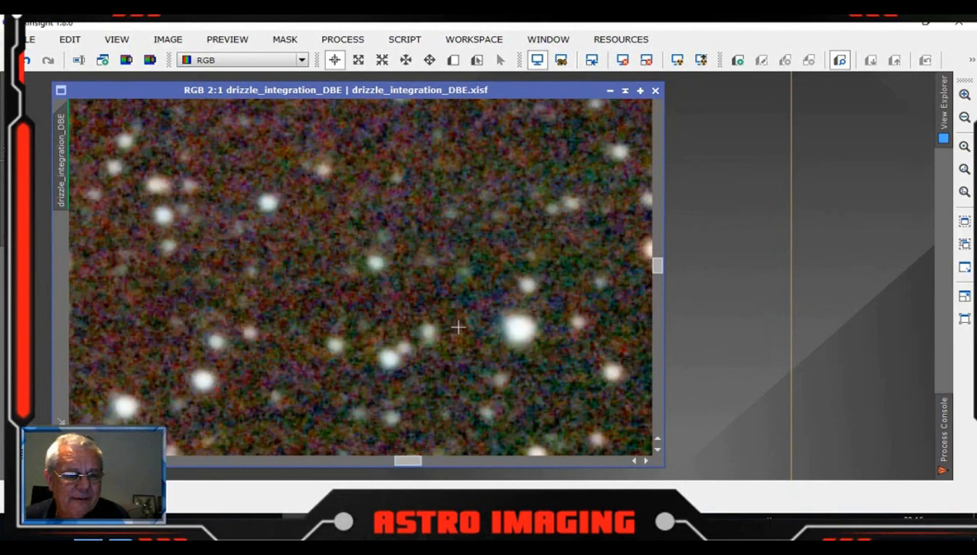
pyautogui.moveTo(659, 275); pyautogui.dragTo(656, 231)
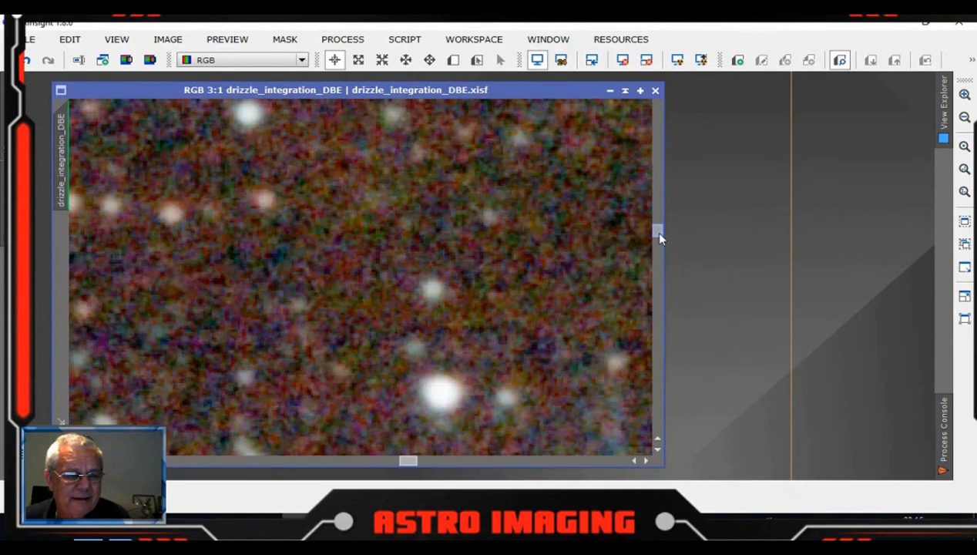
pyautogui.scroll(-3, 521, 301)
pyautogui.scroll(-11, 520, 300)
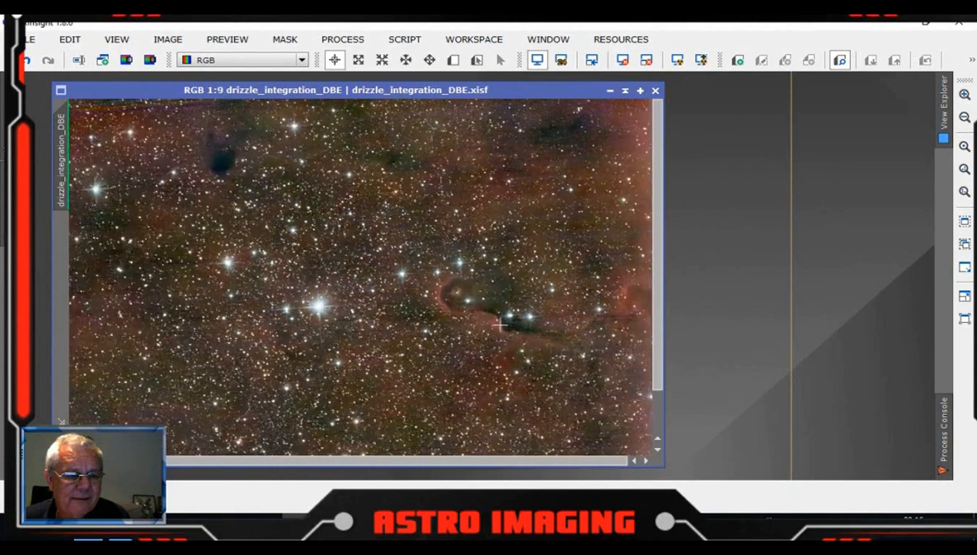
# Extract the lightness of drizzle_integration_DBE as a separate grayscale image and place its window over the color image.
pyautogui.scroll(1, 451, 329)
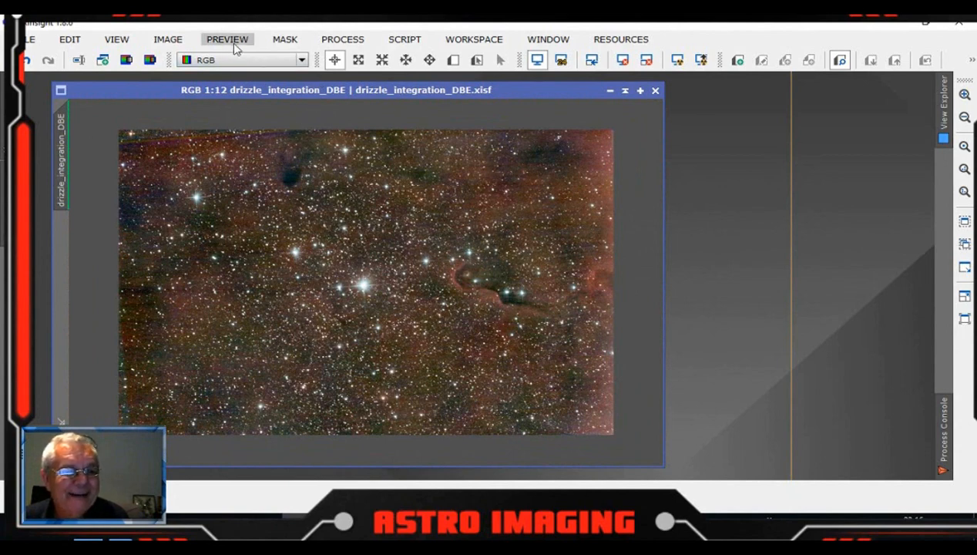
pyautogui.click(127, 61)
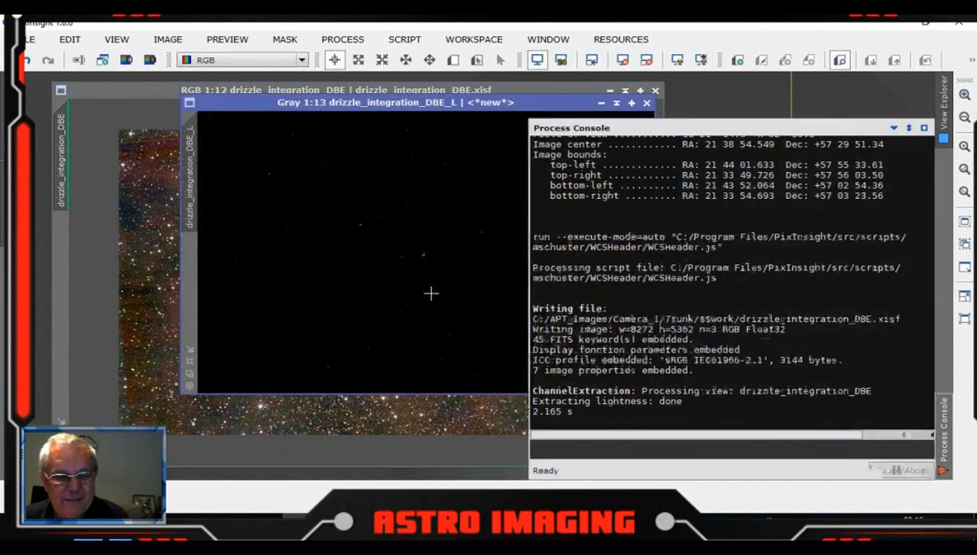
pyautogui.moveTo(492, 105); pyautogui.dragTo(436, 118)
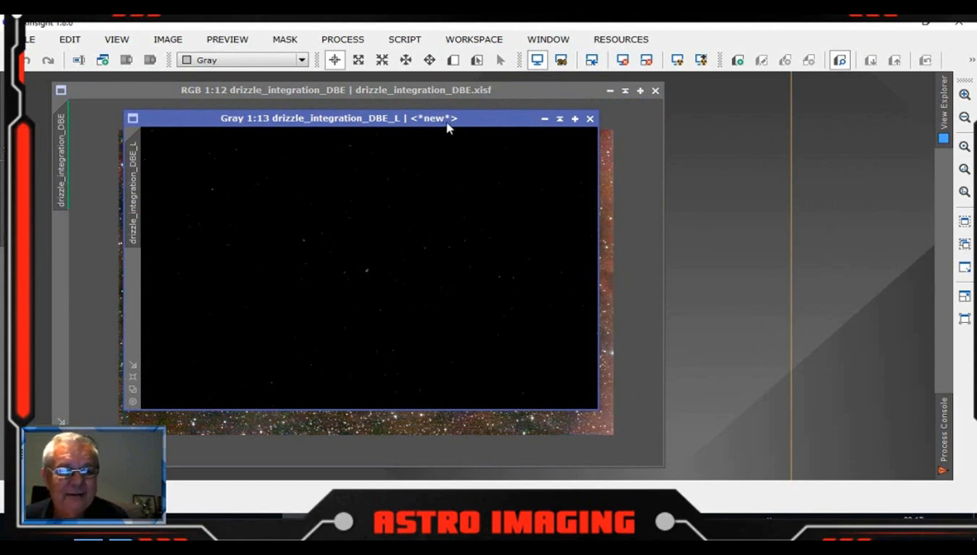
# Open the ScreenTransferFunction and HistogramTransformation processes, with HistogramTransformation tracking the drizzle_integration_DBE_L view.
pyautogui.click(356, 40)
pyautogui.moveTo(423, 30)
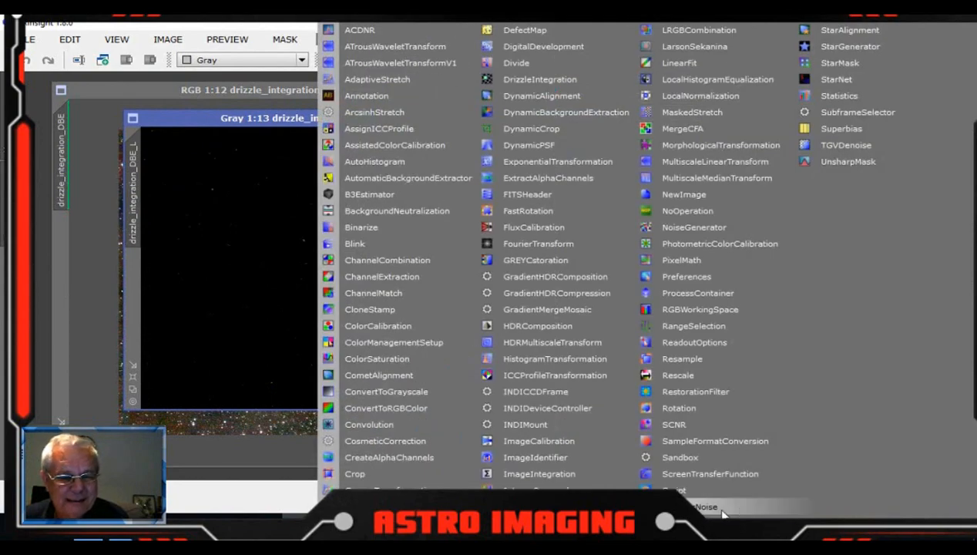
pyautogui.click(708, 474)
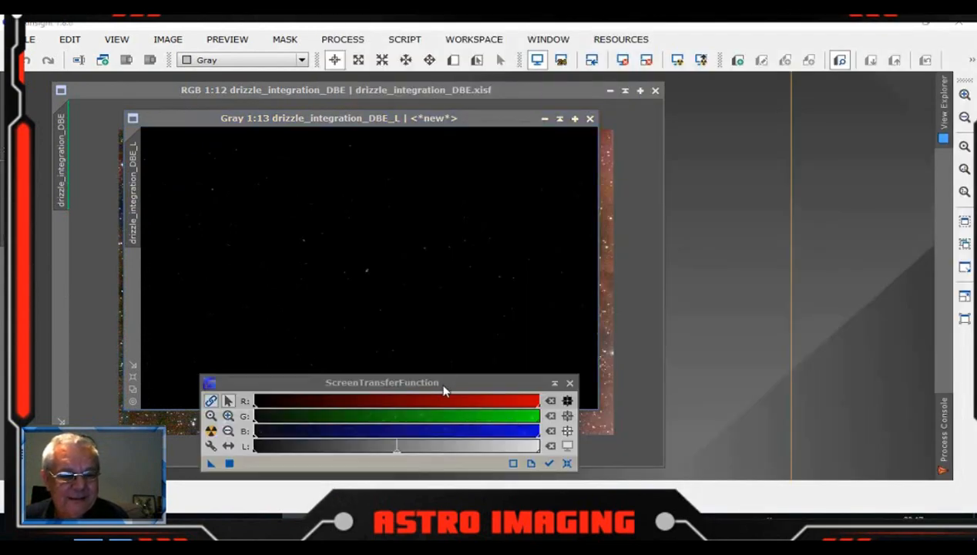
pyautogui.moveTo(443, 386); pyautogui.dragTo(443, 397)
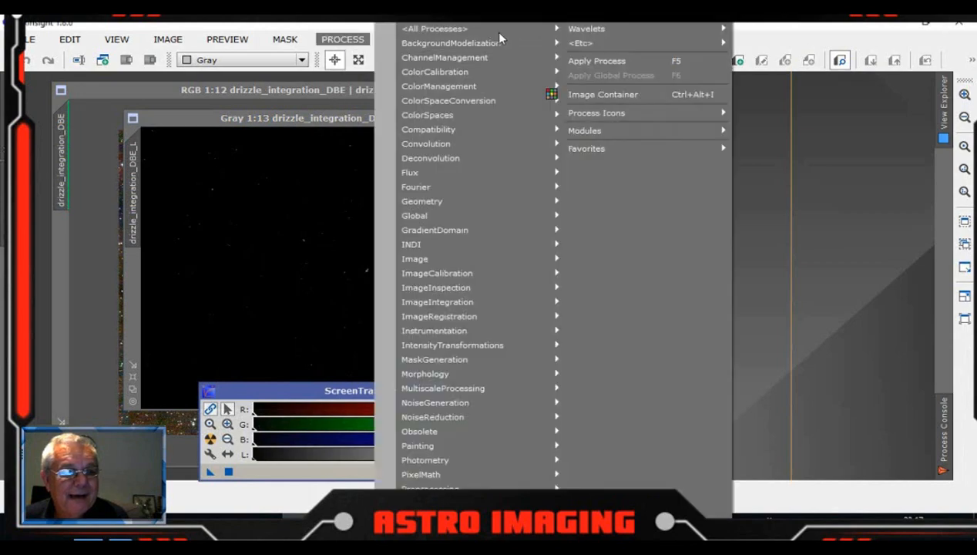
pyautogui.click(343, 39)
pyautogui.moveTo(490, 33)
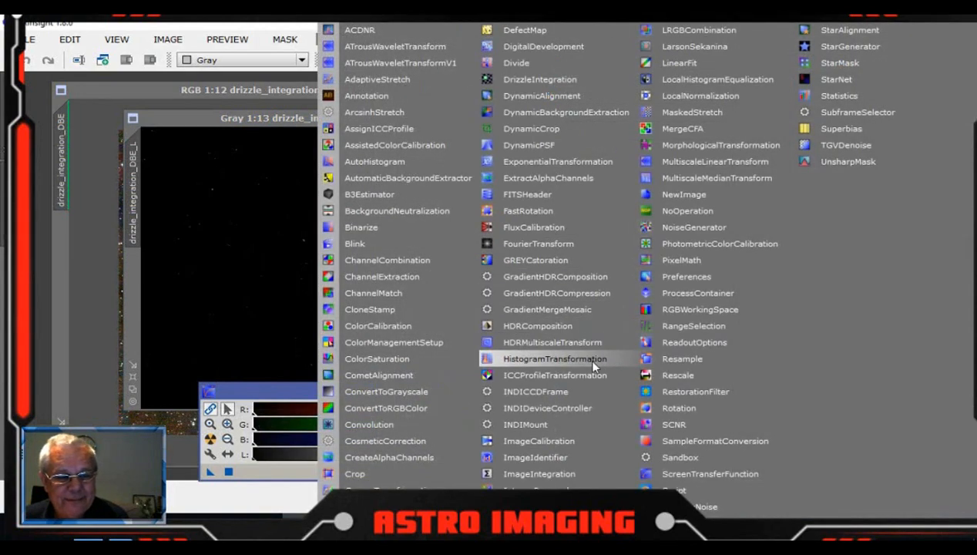
pyautogui.click(586, 358)
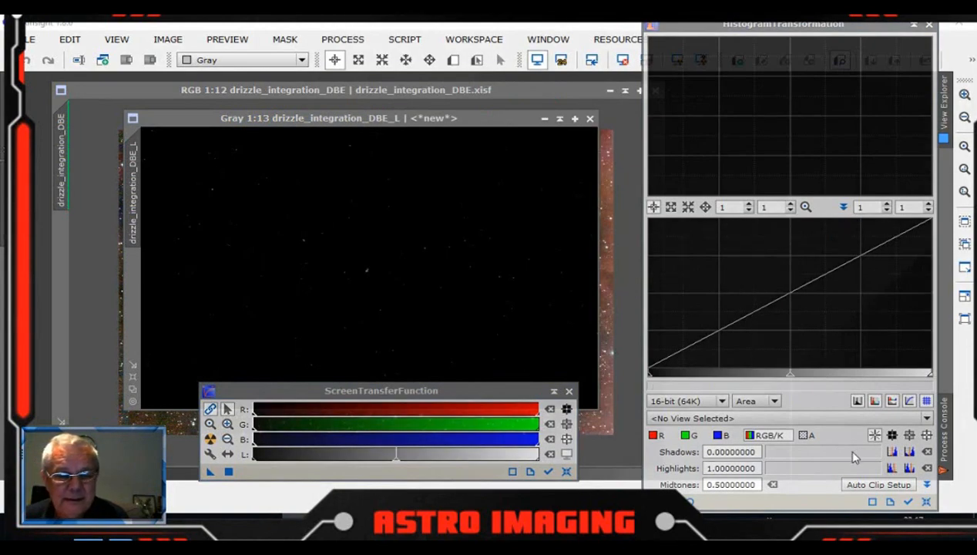
pyautogui.click(909, 502)
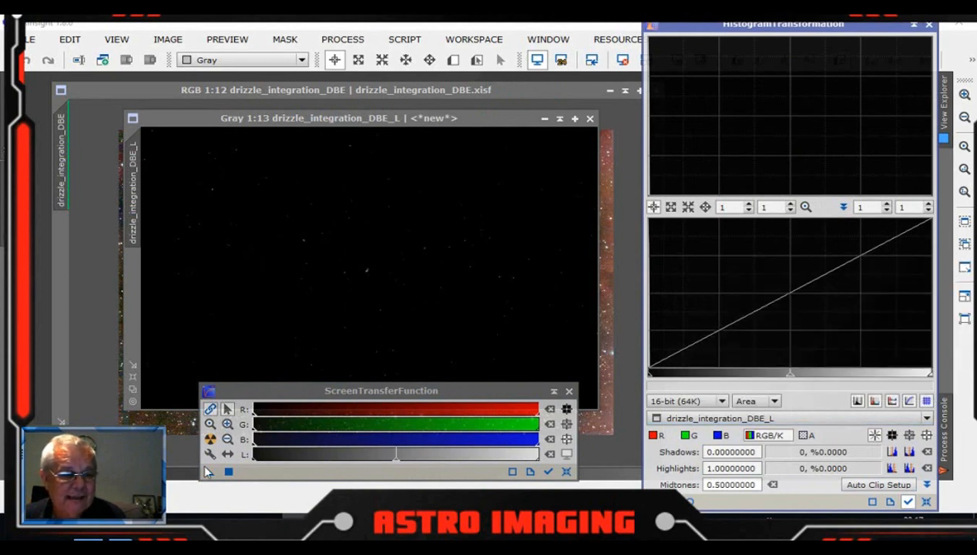
# Auto-stretch the lightness image's screen display and transfer that stretch to HistogramTransformation.
pyautogui.click(216, 440)
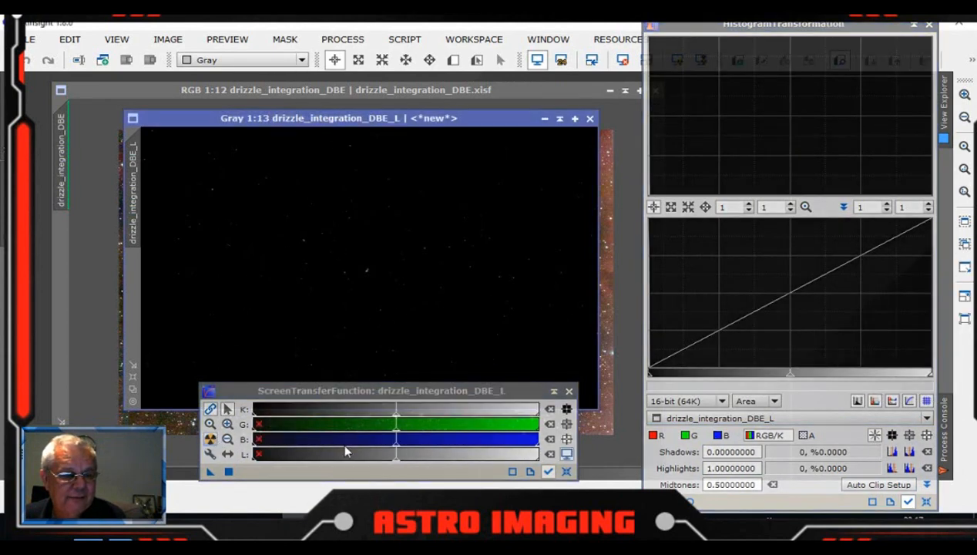
pyautogui.click(212, 440)
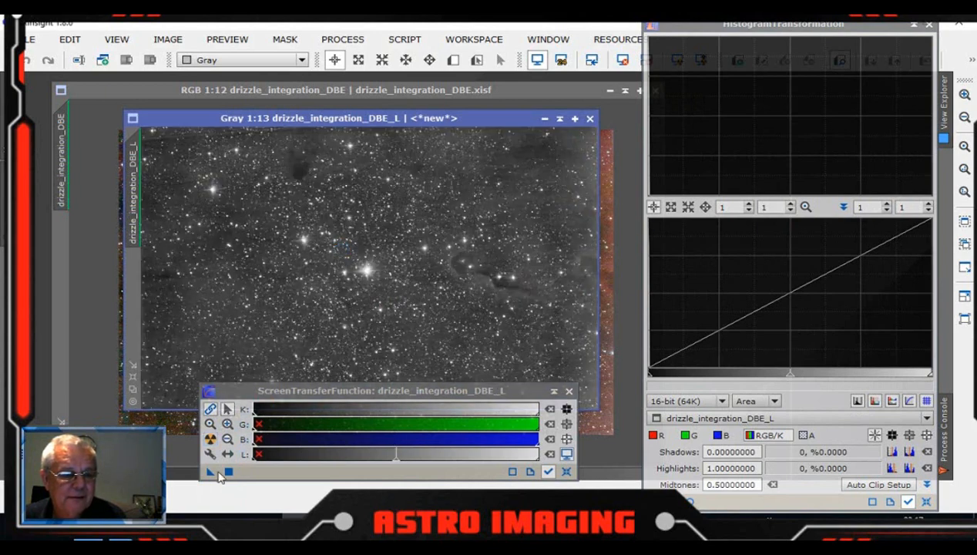
pyautogui.moveTo(207, 474); pyautogui.dragTo(836, 503)
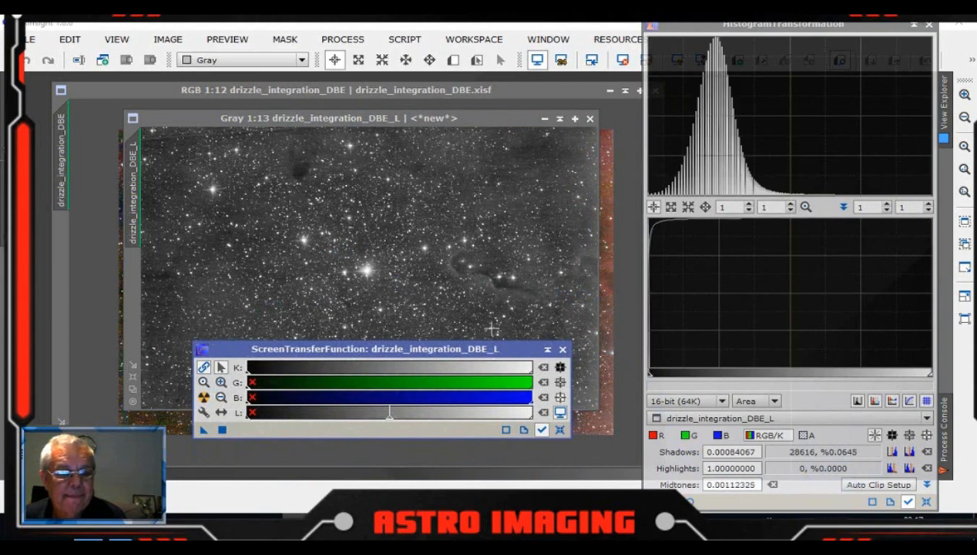
# Show a real-time preview of HistogramTransformation, reset the screen stretch on the lightness image and close ScreenTransferFunction.
pyautogui.moveTo(476, 348); pyautogui.dragTo(468, 420)
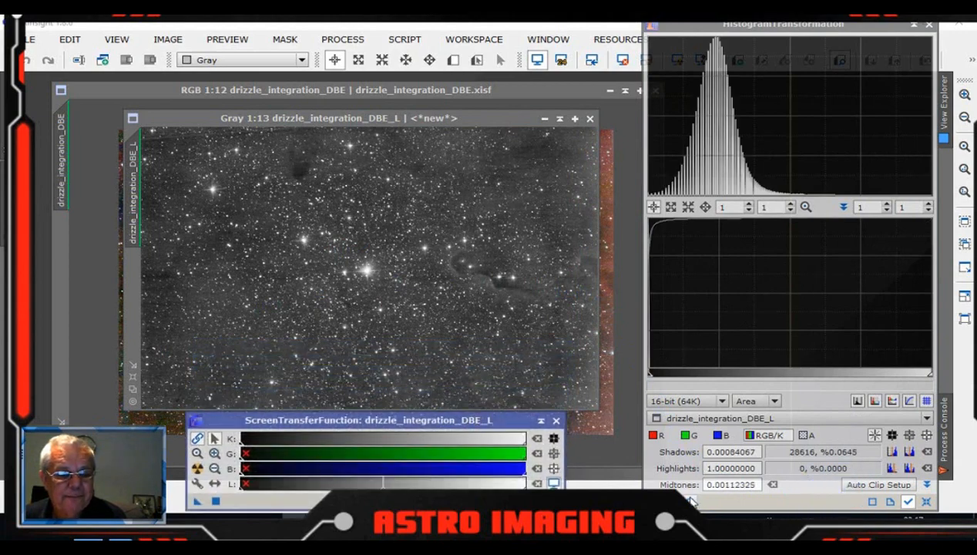
pyautogui.click(692, 501)
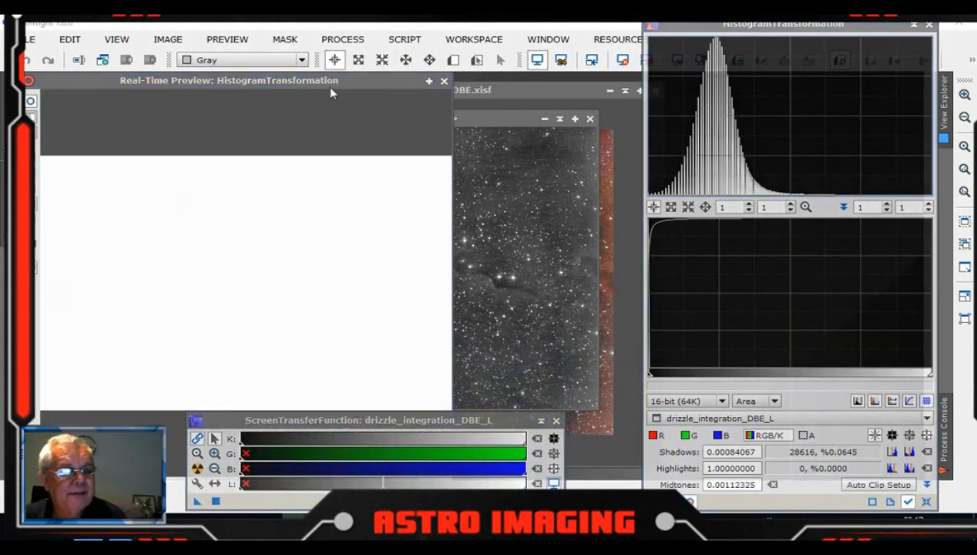
pyautogui.moveTo(340, 85); pyautogui.dragTo(388, 85)
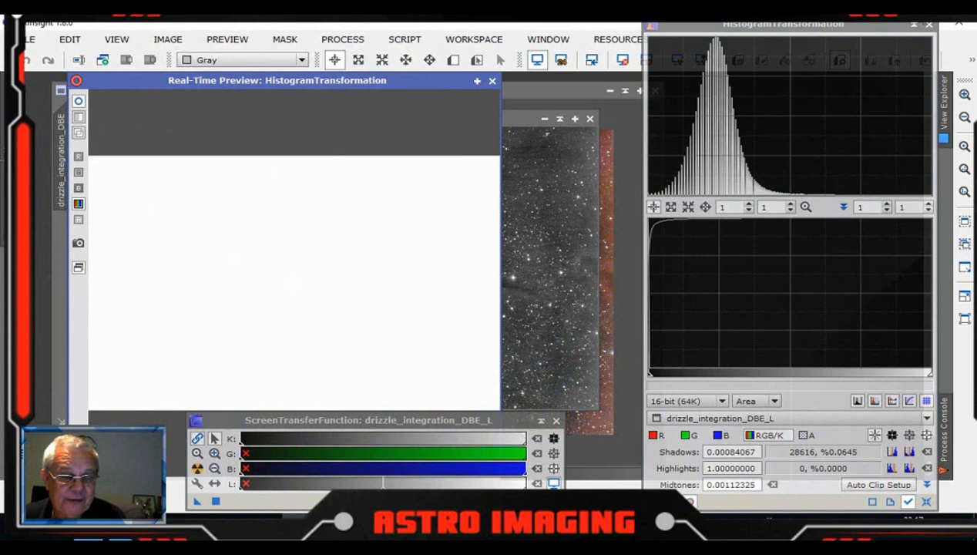
pyautogui.click(554, 502)
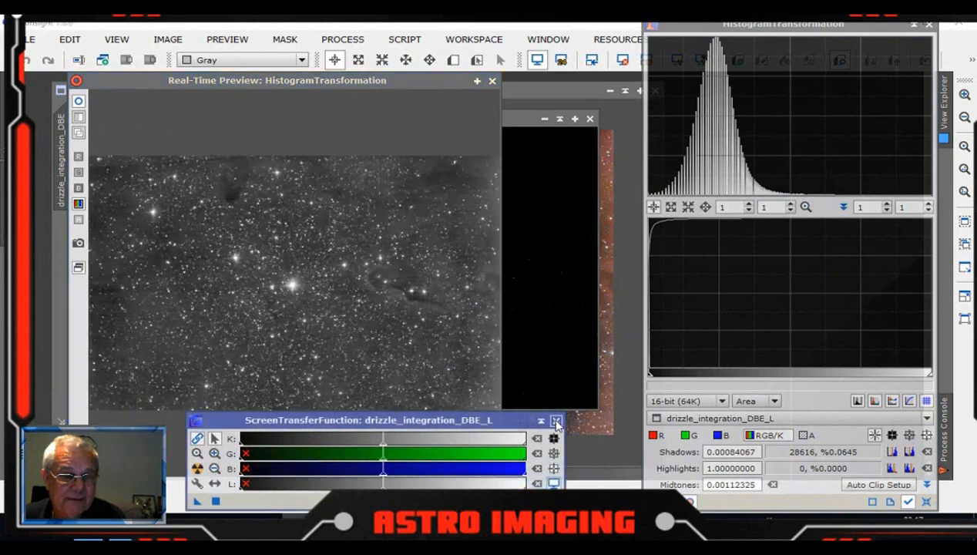
pyautogui.click(556, 422)
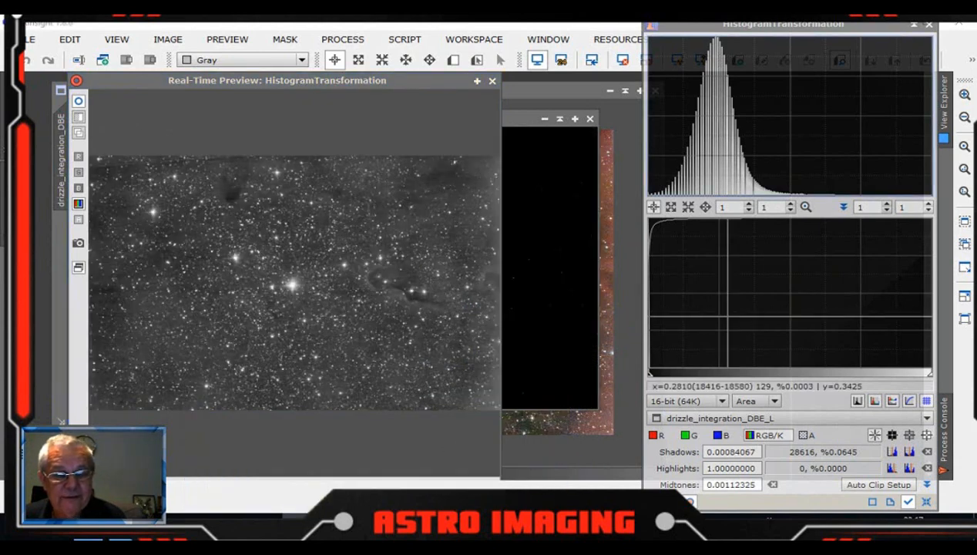
# Darken the background and brighten the stars by setting the histogram shadows to 0.00122220 and midtones to 0.00046137.
pyautogui.scroll(14, 693, 300)
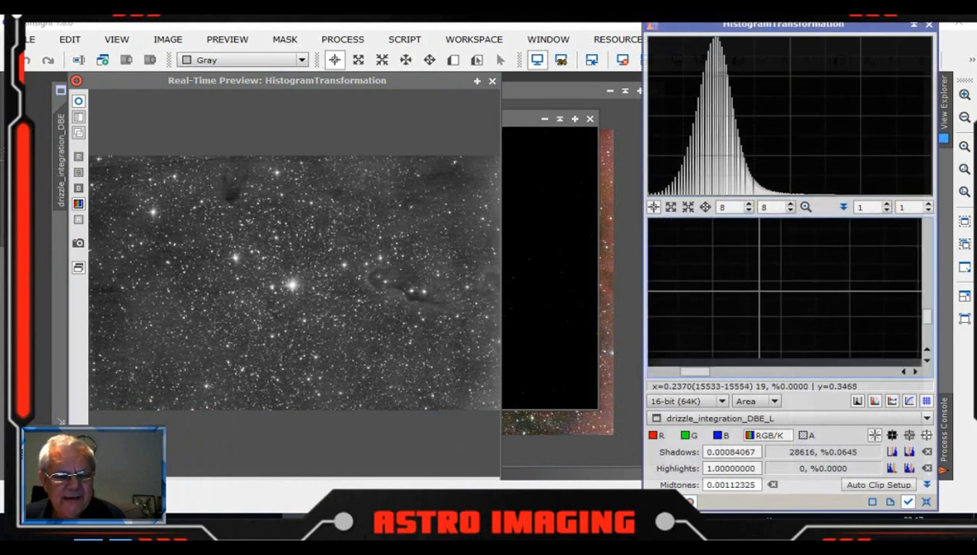
pyautogui.scroll(13, 768, 299)
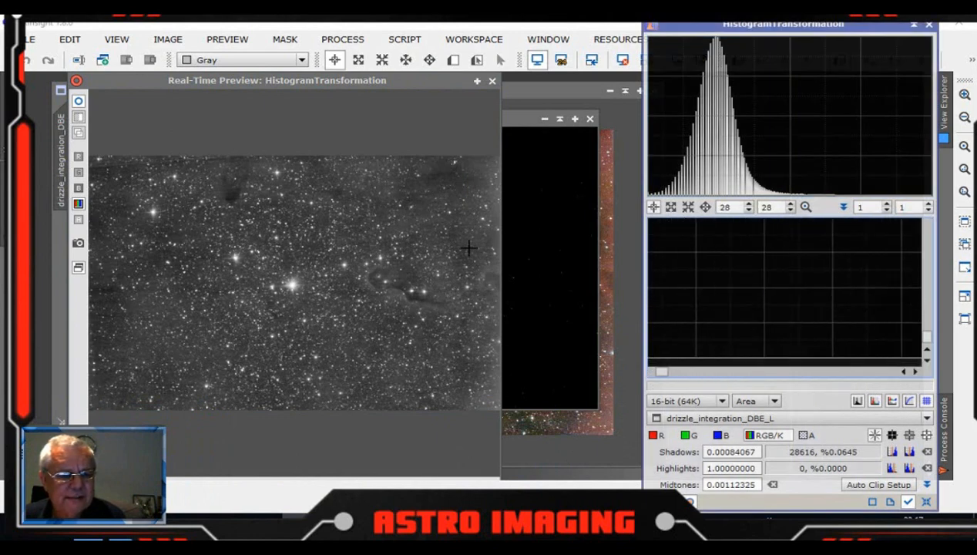
pyautogui.scroll(20, 694, 289)
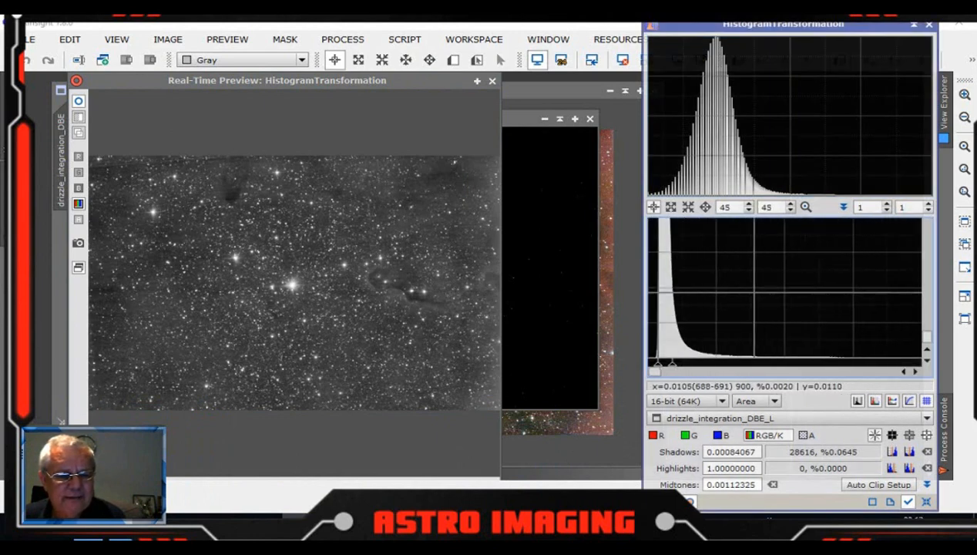
pyautogui.scroll(20, 693, 289)
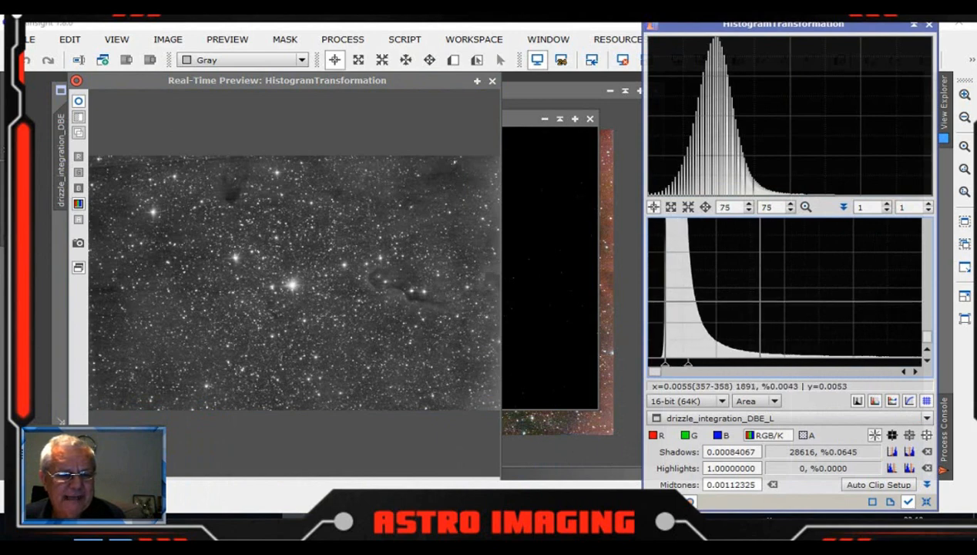
pyautogui.scroll(20, 694, 289)
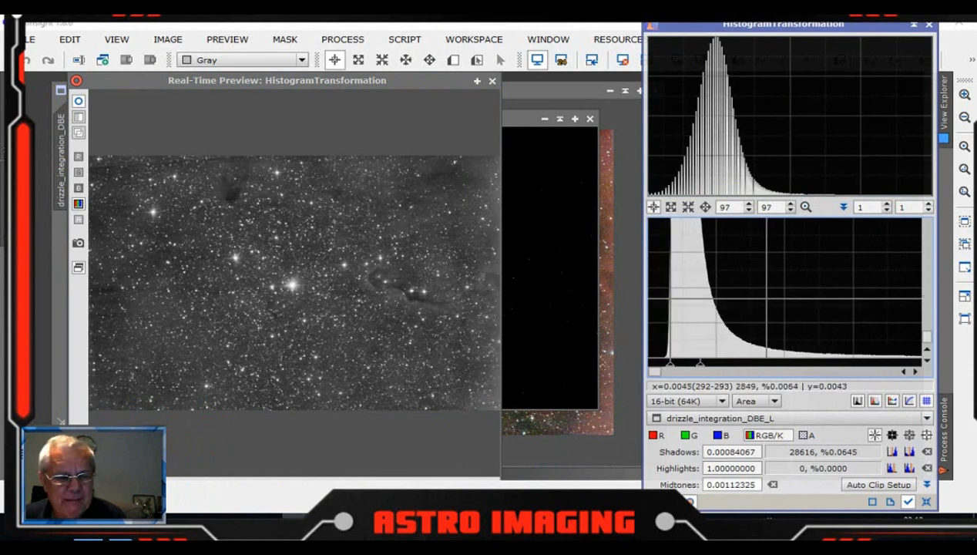
pyautogui.scroll(20, 694, 289)
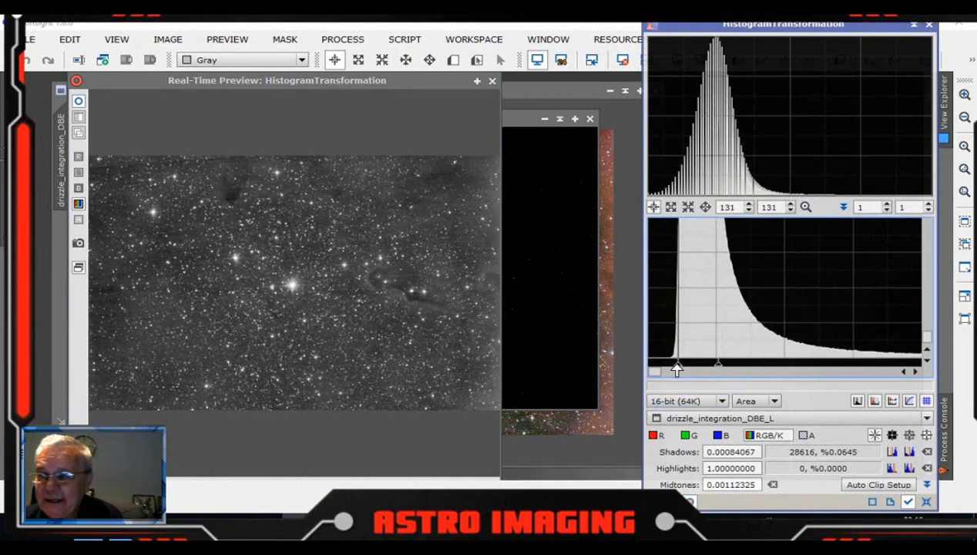
pyautogui.moveTo(677, 370); pyautogui.dragTo(690, 372)
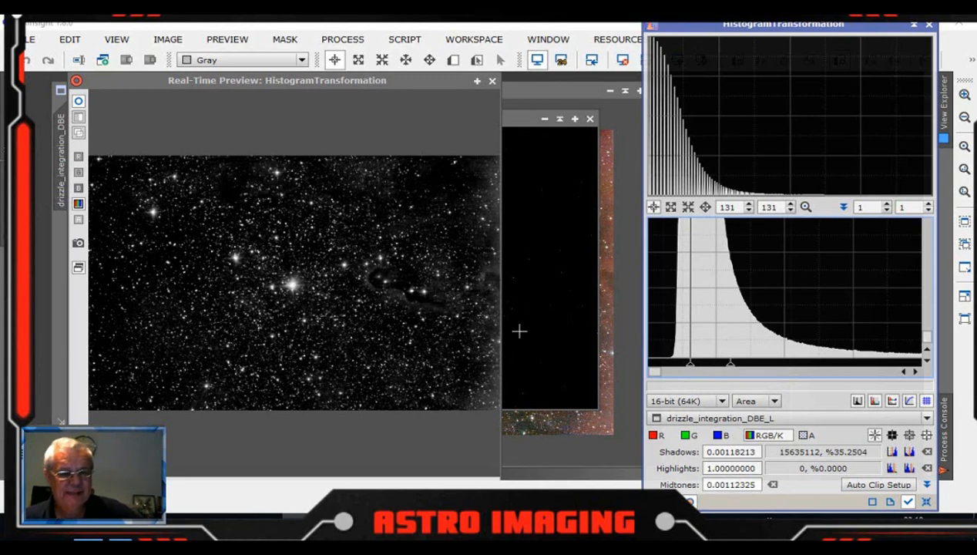
pyautogui.moveTo(729, 370); pyautogui.dragTo(706, 370)
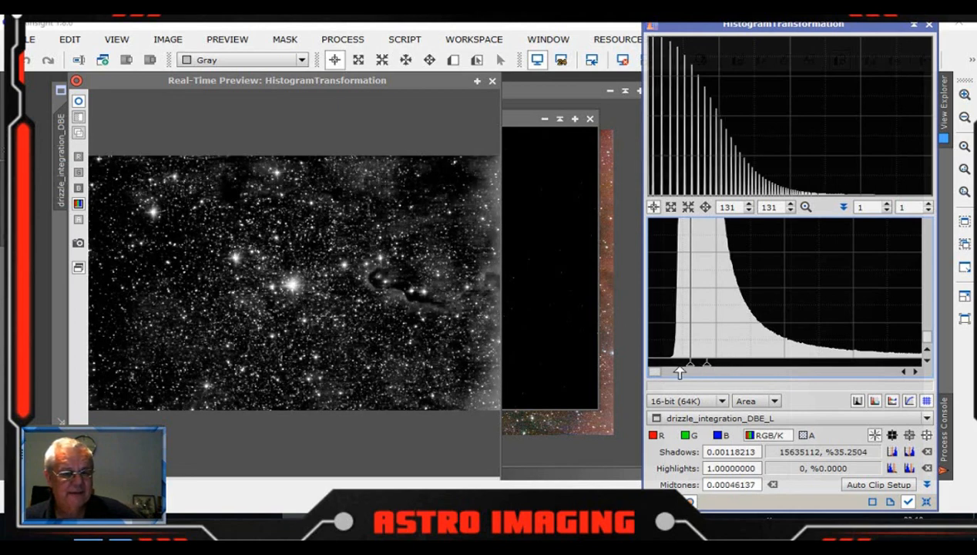
pyautogui.moveTo(690, 370); pyautogui.dragTo(691, 371)
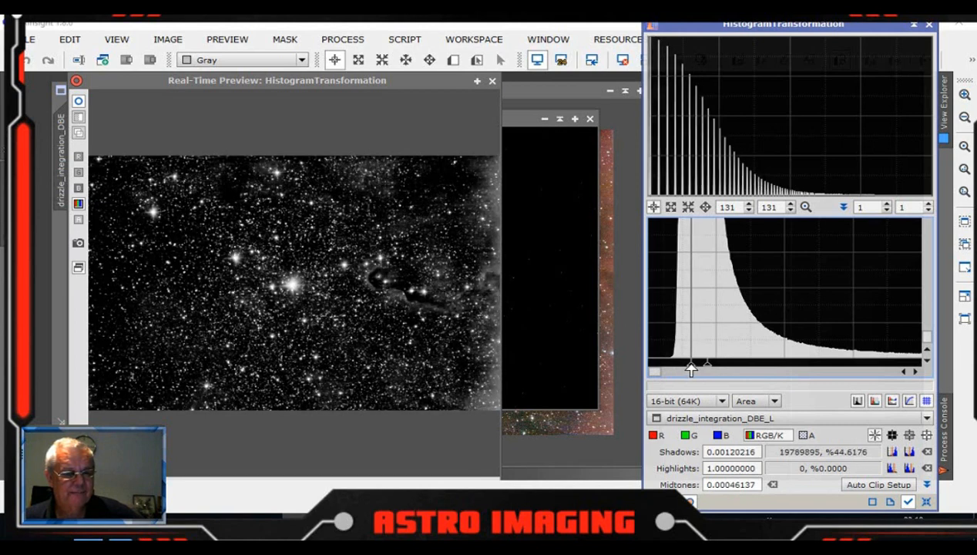
pyautogui.moveTo(691, 370); pyautogui.dragTo(692, 371)
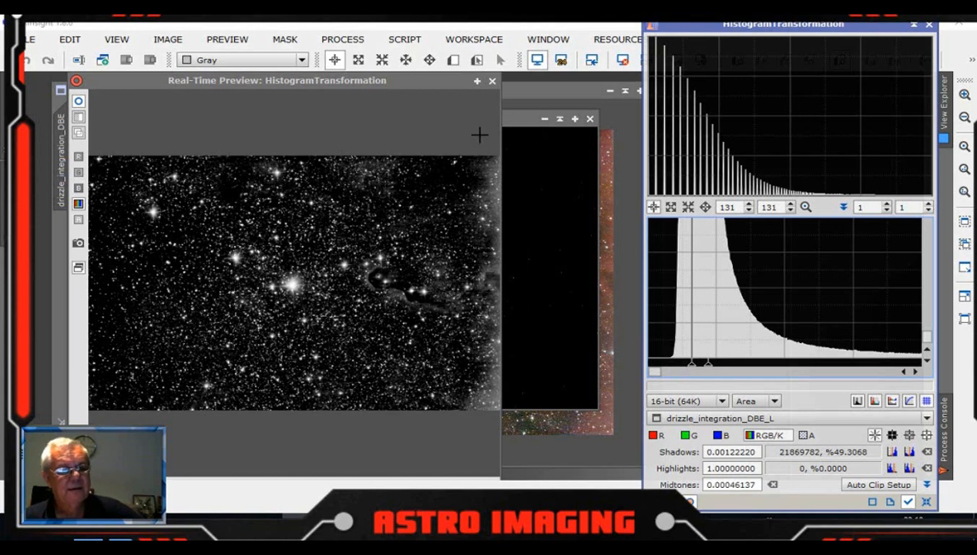
# Close the real-time preview, apply the histogram stretch to drizzle_integration_DBE_L and close HistogramTransformation.
pyautogui.click(492, 83)
pyautogui.click(491, 82)
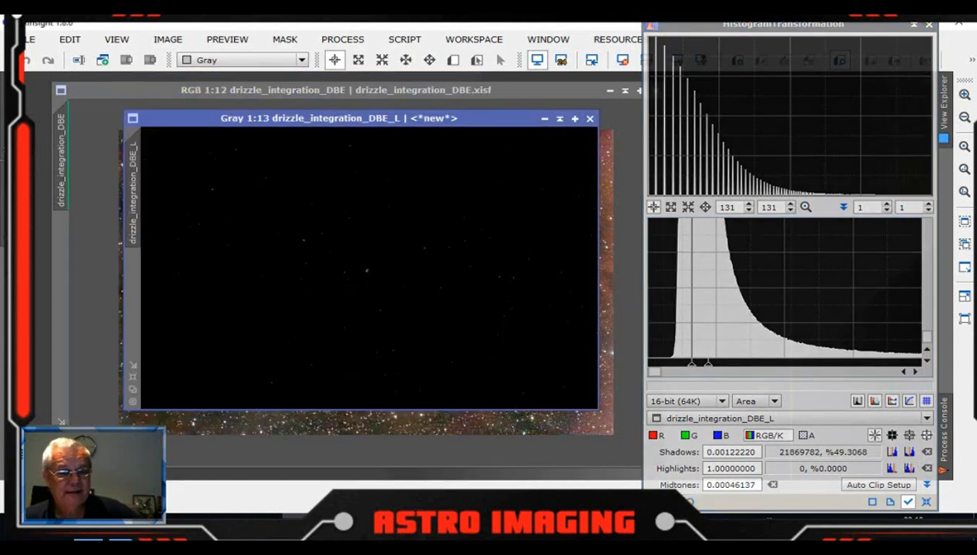
pyautogui.moveTo(654, 502); pyautogui.dragTo(373, 196)
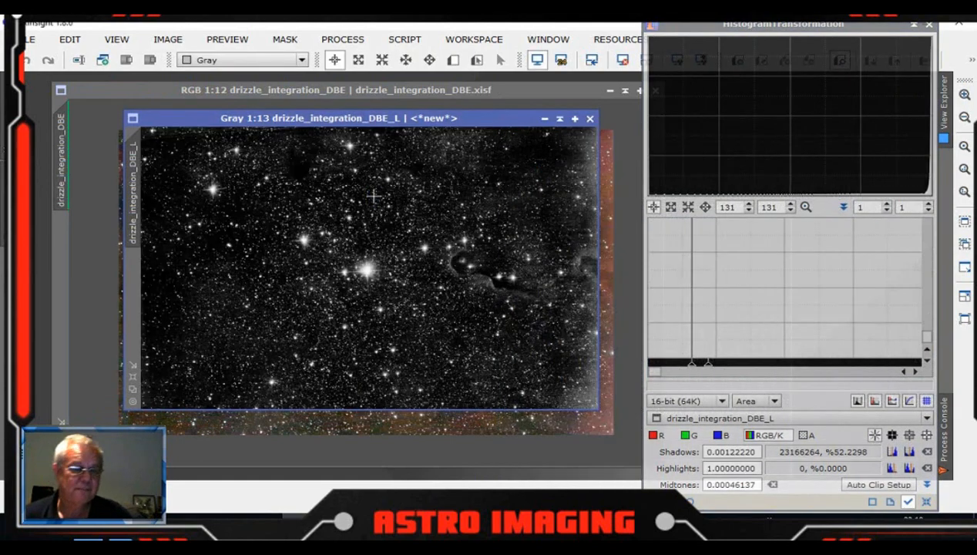
pyautogui.click(930, 26)
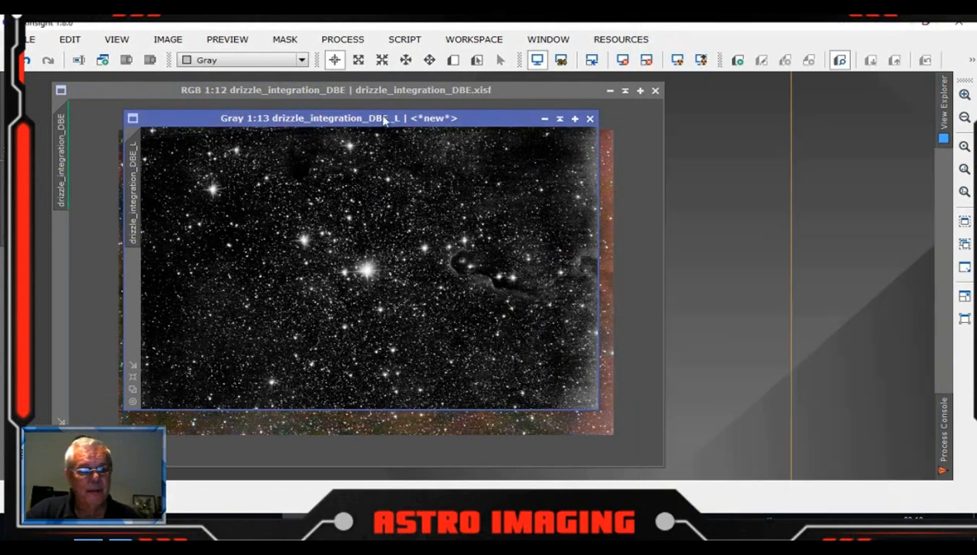
# Apply the stretched lightness image as a mask to drizzle_integration_DBE, then shade its window and park it clear of the color image.
pyautogui.moveTo(395, 120); pyautogui.dragTo(627, 130)
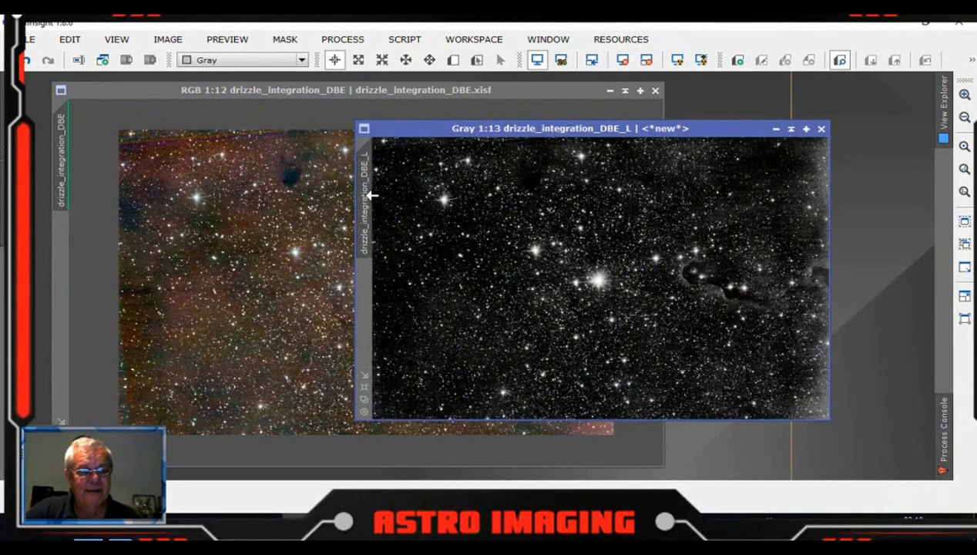
pyautogui.moveTo(371, 195); pyautogui.dragTo(61, 266)
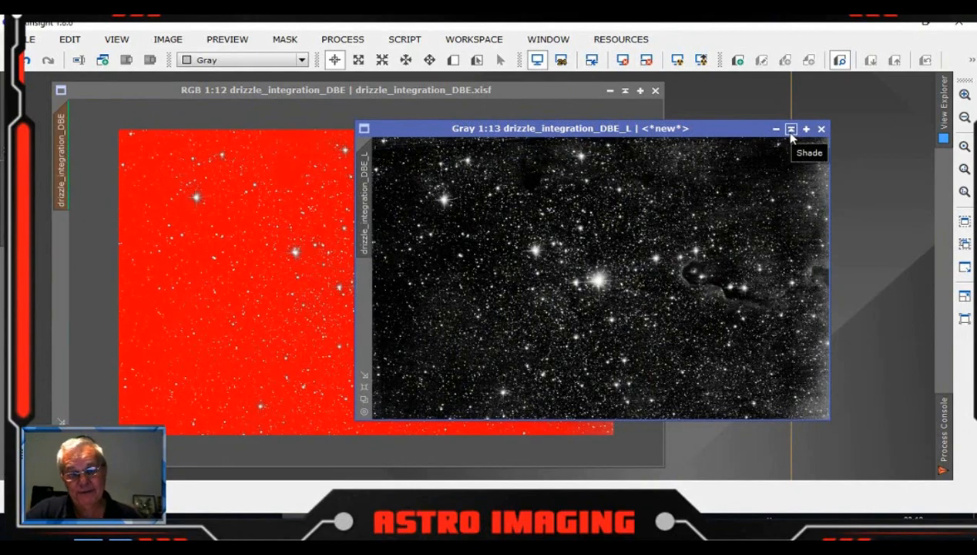
pyautogui.click(791, 129)
pyautogui.moveTo(610, 272); pyautogui.dragTo(801, 457)
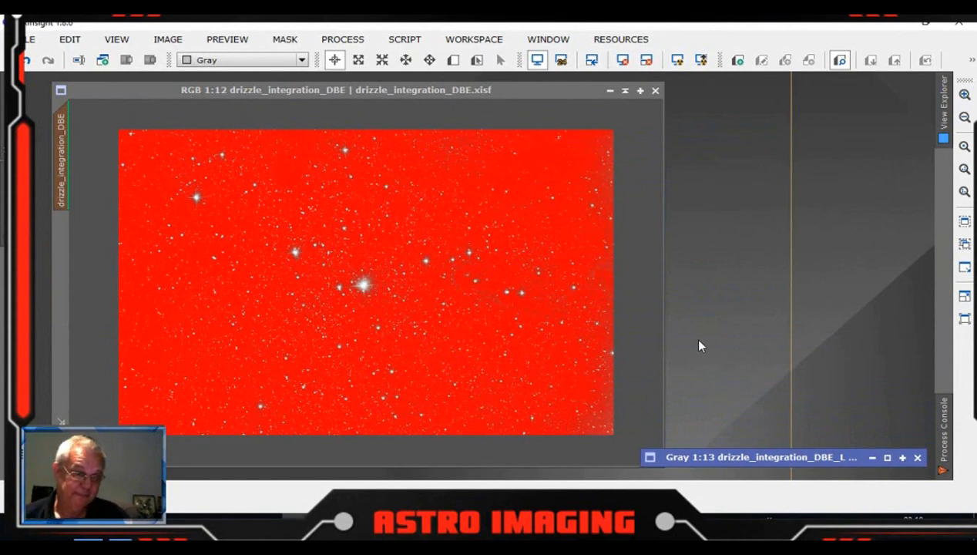
# Invert the mask on drizzle_integration_DBE so that the stars are protected.
pyautogui.click(285, 90)
pyautogui.click(284, 39)
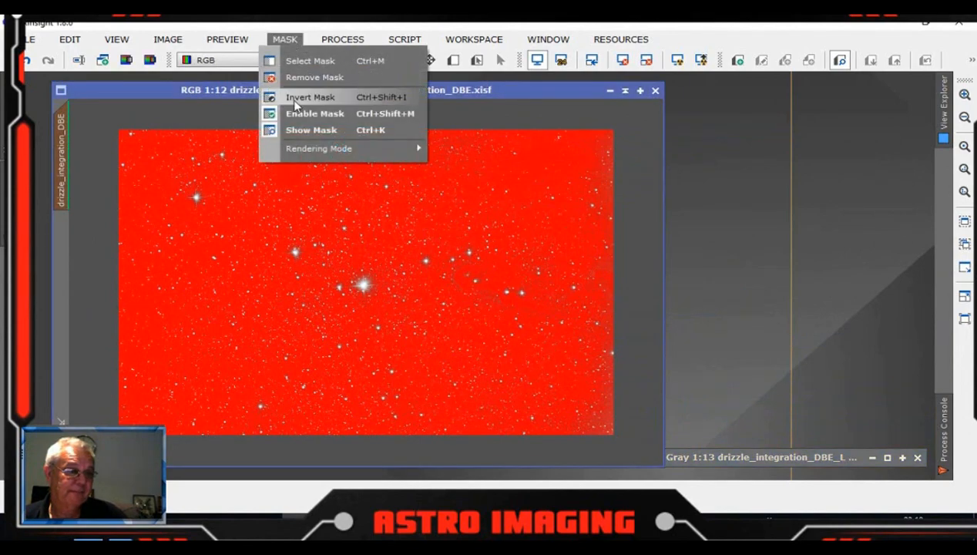
pyautogui.click(301, 129)
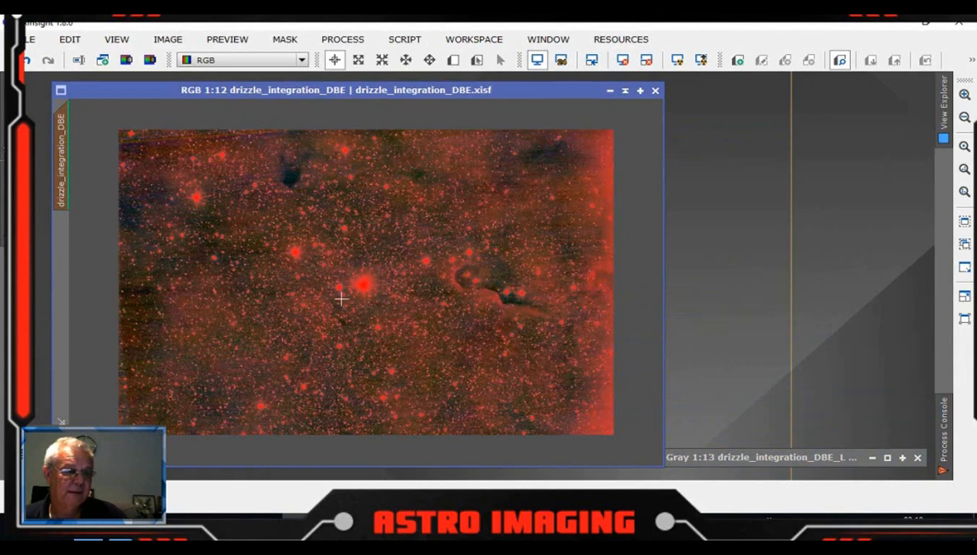
# Inspect the star protection around the nebula, then hide the mask overlay on drizzle_integration_DBE while keeping the mask enabled.
pyautogui.scroll(5, 470, 284)
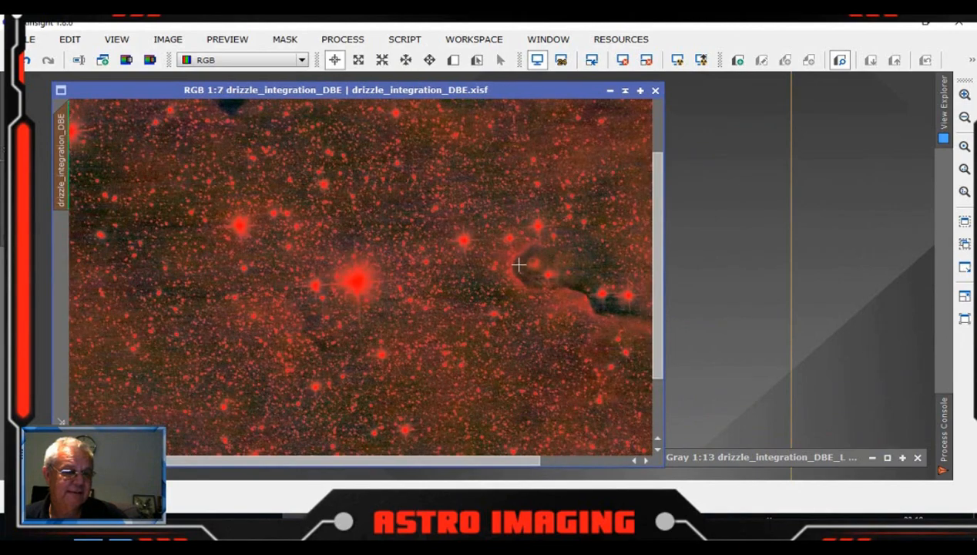
pyautogui.scroll(-1, 502, 337)
pyautogui.scroll(-3, 494, 350)
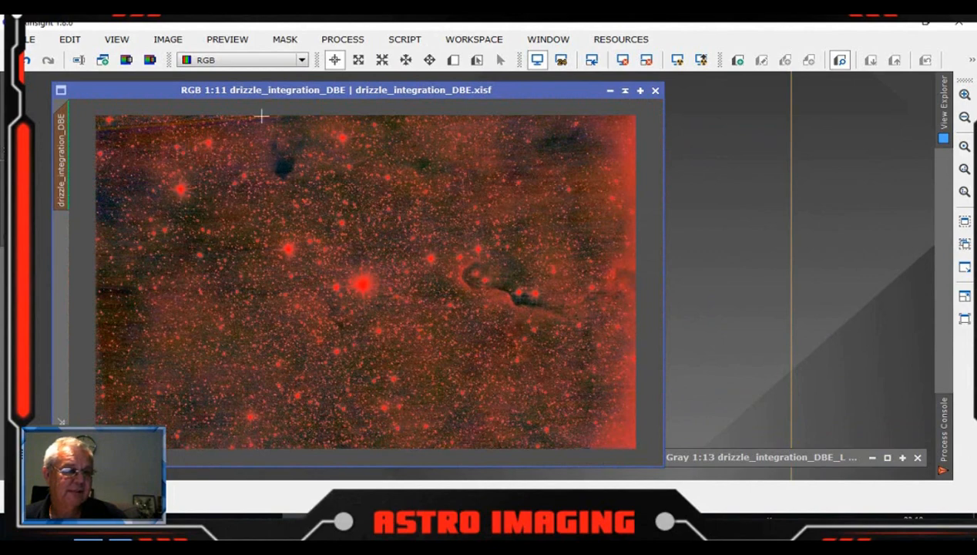
pyautogui.click(285, 40)
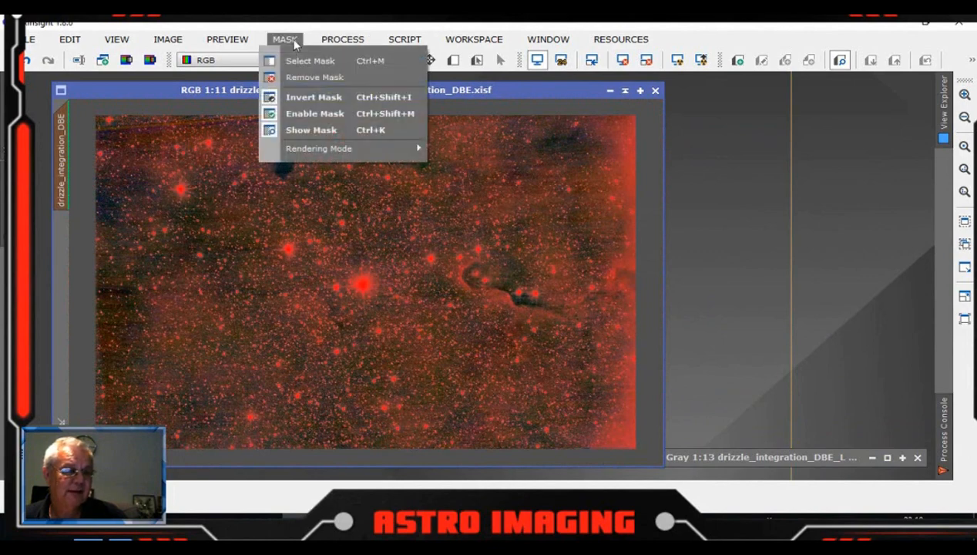
pyautogui.click(301, 131)
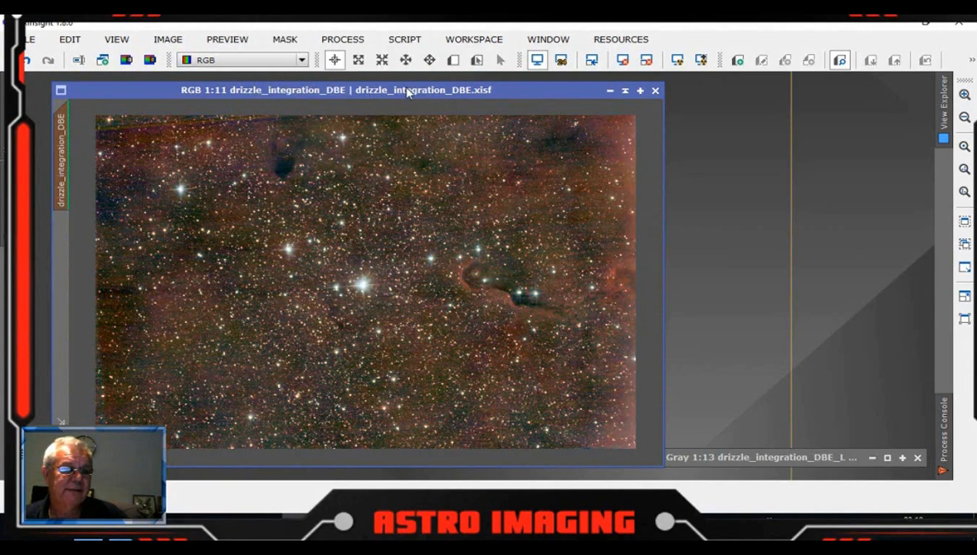
# Open the MultiscaleLinearTransform process and place its window beside the drizzle_integration_DBE image.
pyautogui.moveTo(408, 91); pyautogui.dragTo(398, 80)
pyautogui.click(361, 43)
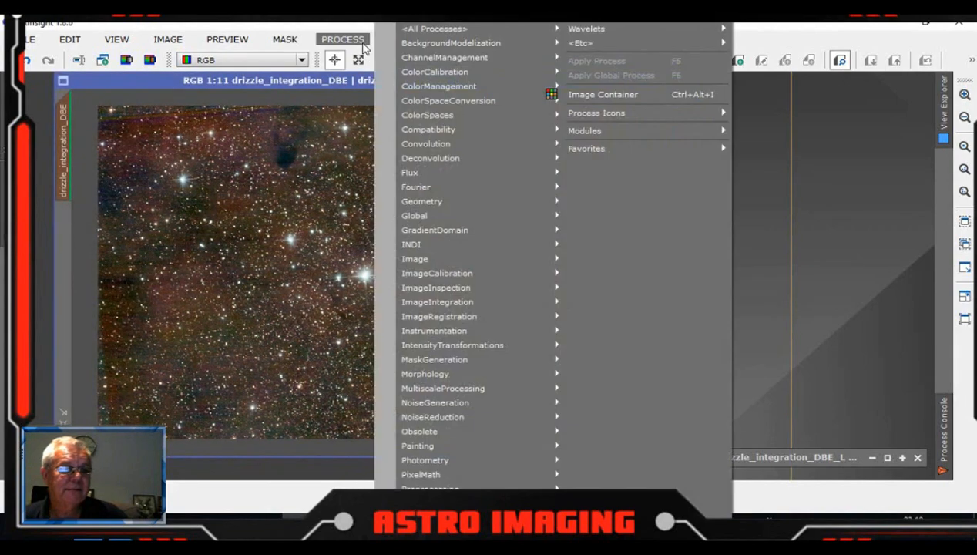
pyautogui.moveTo(473, 30)
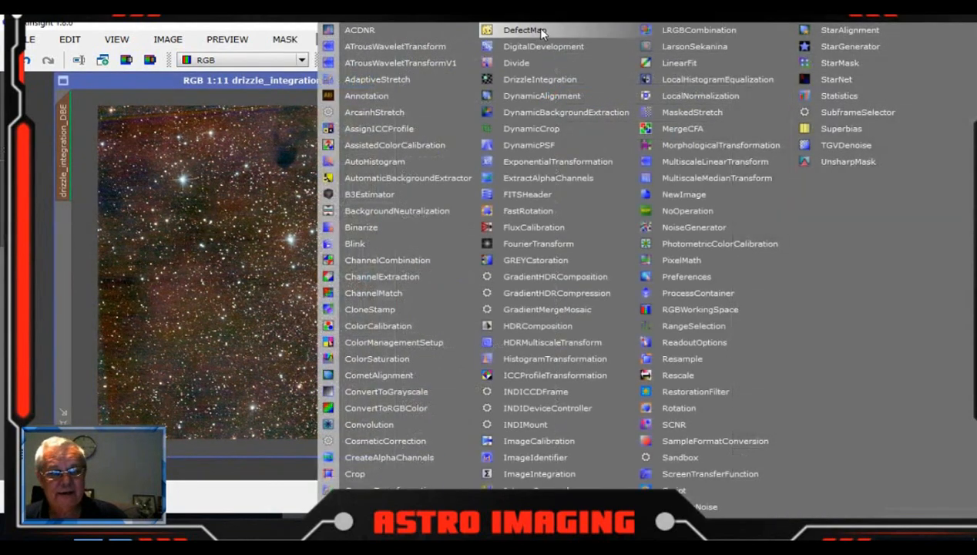
pyautogui.click(695, 163)
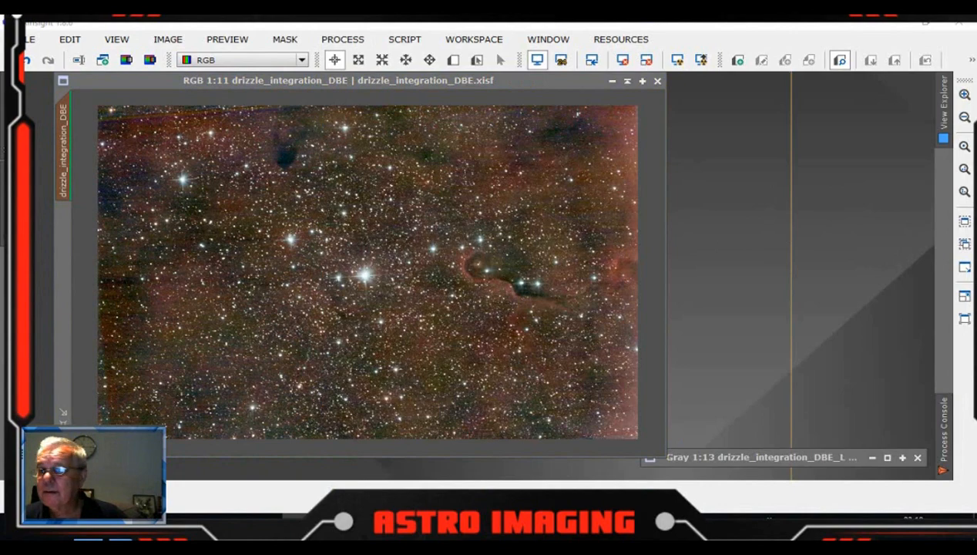
pyautogui.moveTo(955, 54); pyautogui.dragTo(799, 27)
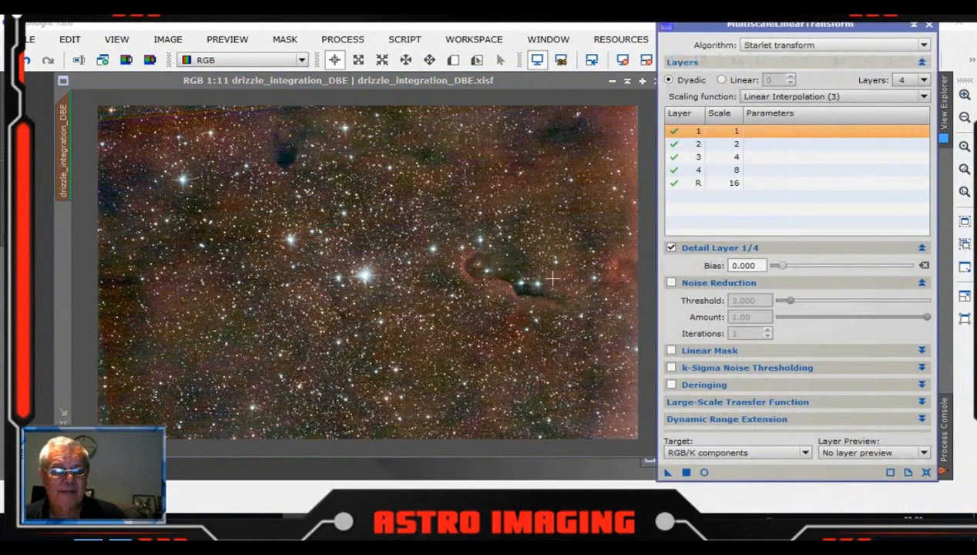
# Start a real-time preview and enable noise reduction on detail layers 1, 2 and 3.
pyautogui.click(705, 473)
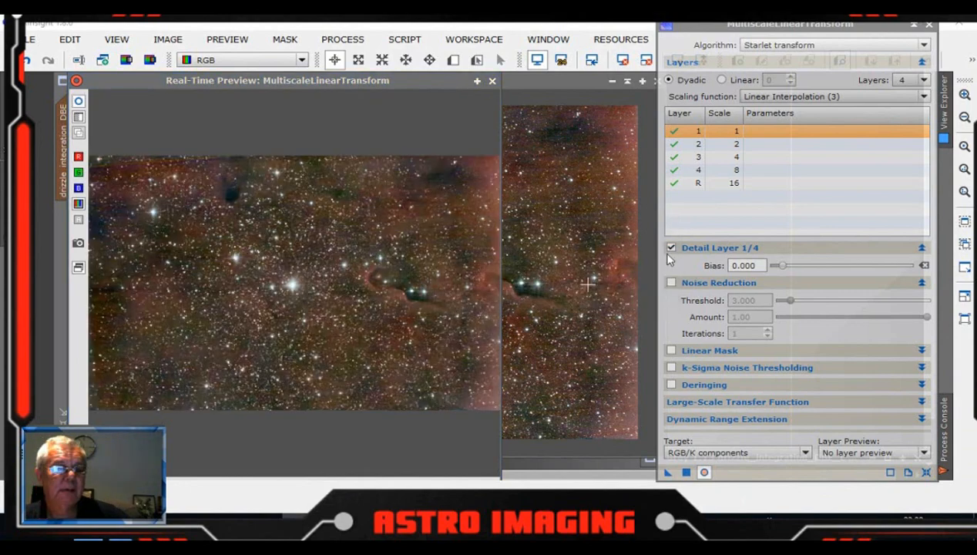
pyautogui.click(671, 283)
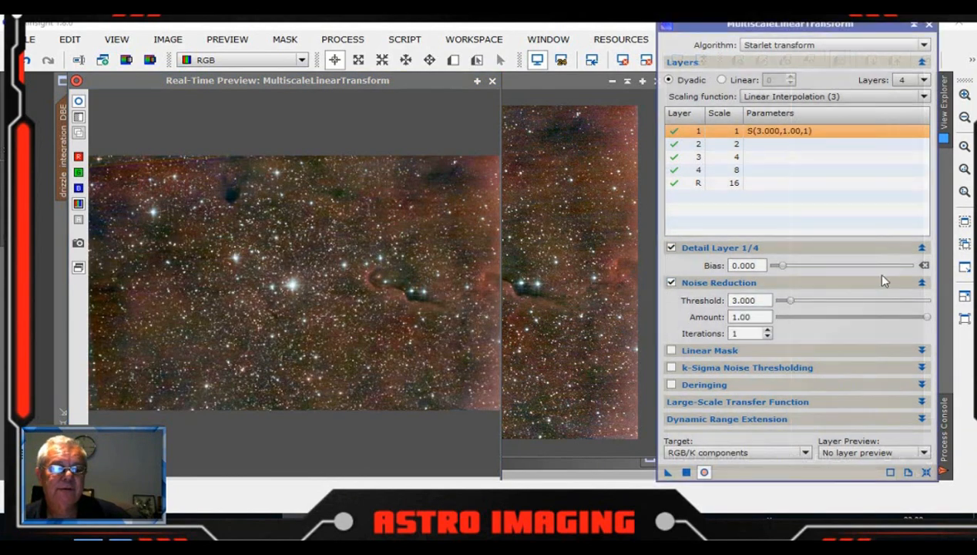
pyautogui.click(718, 144)
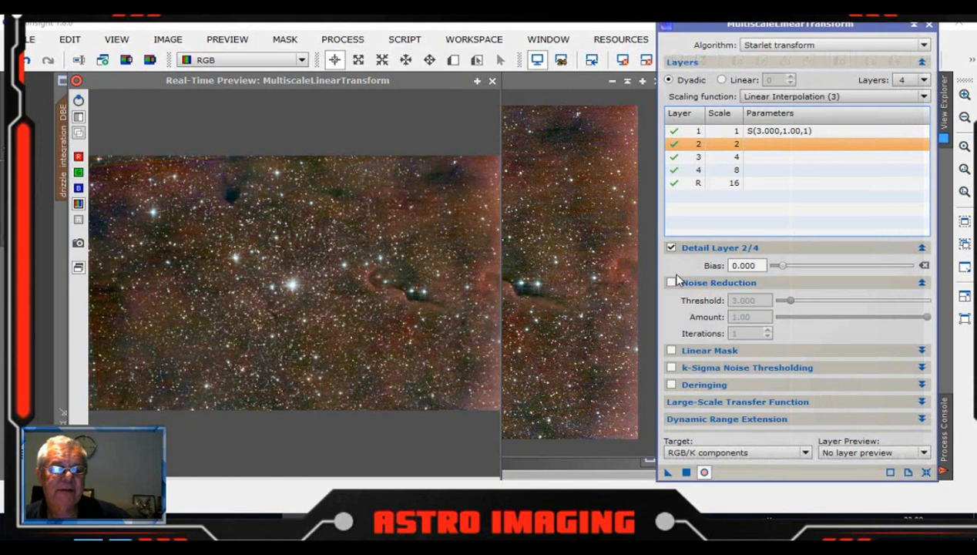
pyautogui.click(671, 283)
pyautogui.click(718, 157)
pyautogui.click(671, 283)
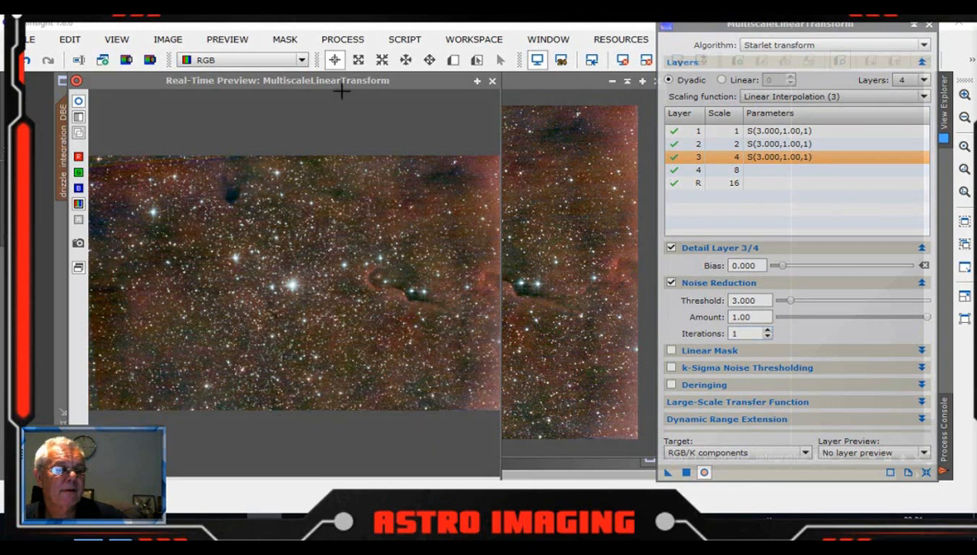
# Compare the full image with and without the noise reduction in the real-time preview, then close the preview.
pyautogui.moveTo(349, 85); pyautogui.dragTo(436, 93)
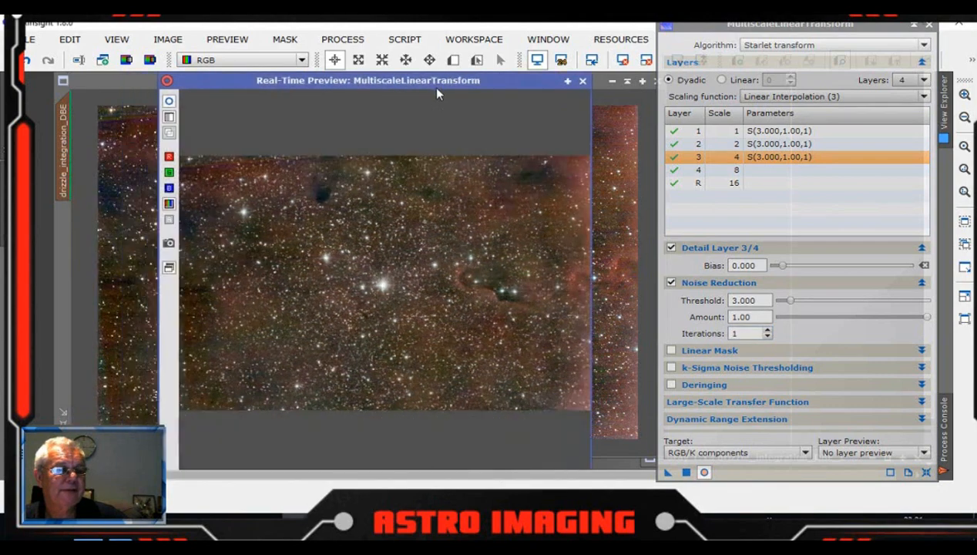
pyautogui.click(170, 107)
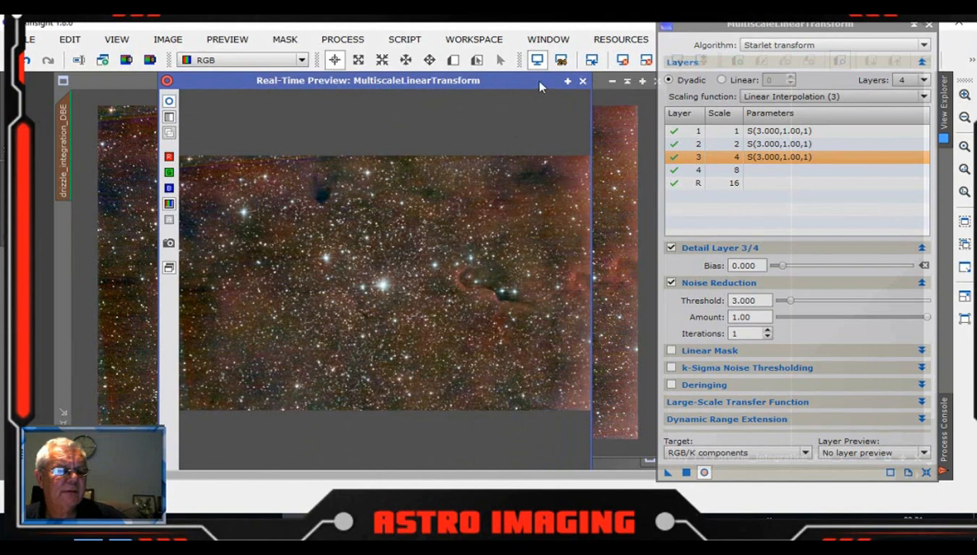
pyautogui.moveTo(533, 80); pyautogui.dragTo(541, 79)
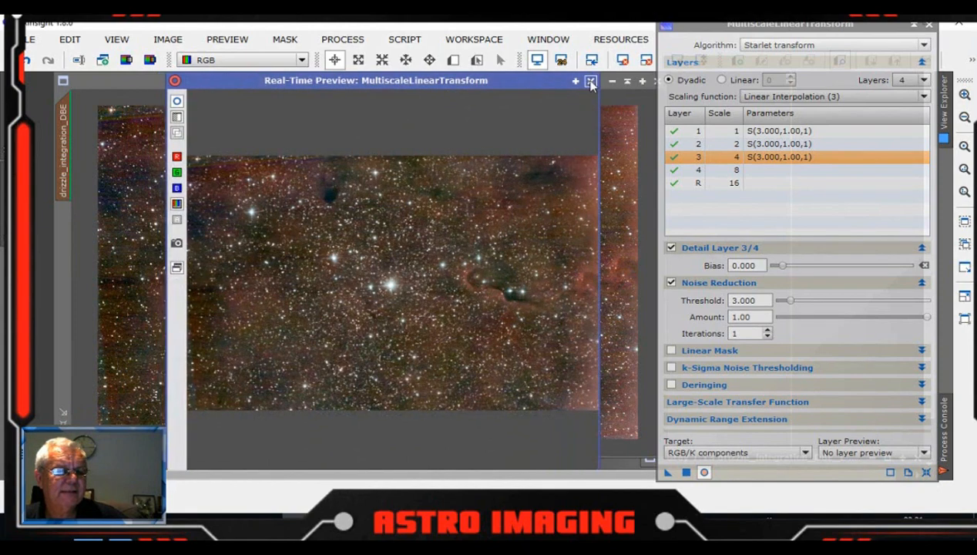
pyautogui.click(591, 81)
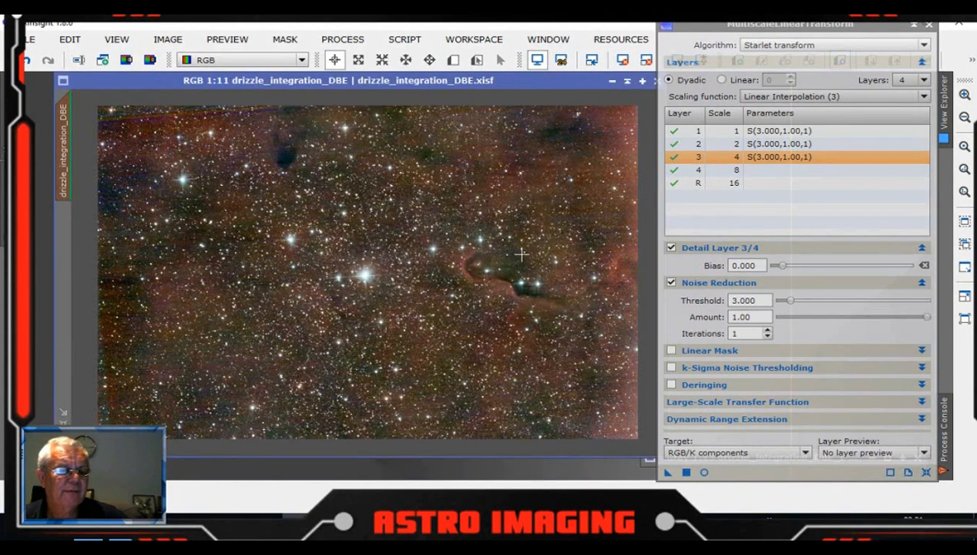
# Define a small preview area over the dark background beside the nebula's curved rim and switch to that preview.
pyautogui.scroll(2, 536, 299)
pyautogui.scroll(3, 537, 299)
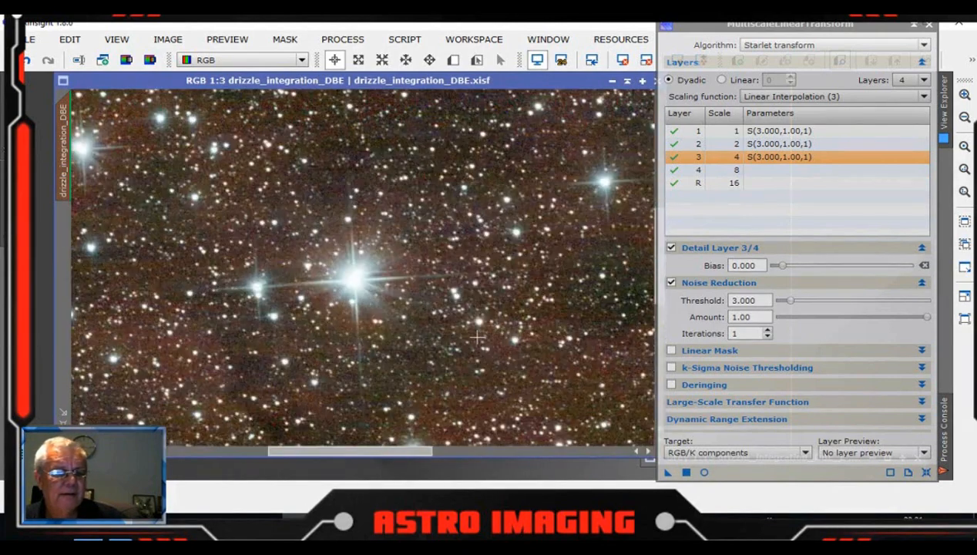
pyautogui.moveTo(404, 460); pyautogui.dragTo(470, 455)
pyautogui.scroll(1, 498, 390)
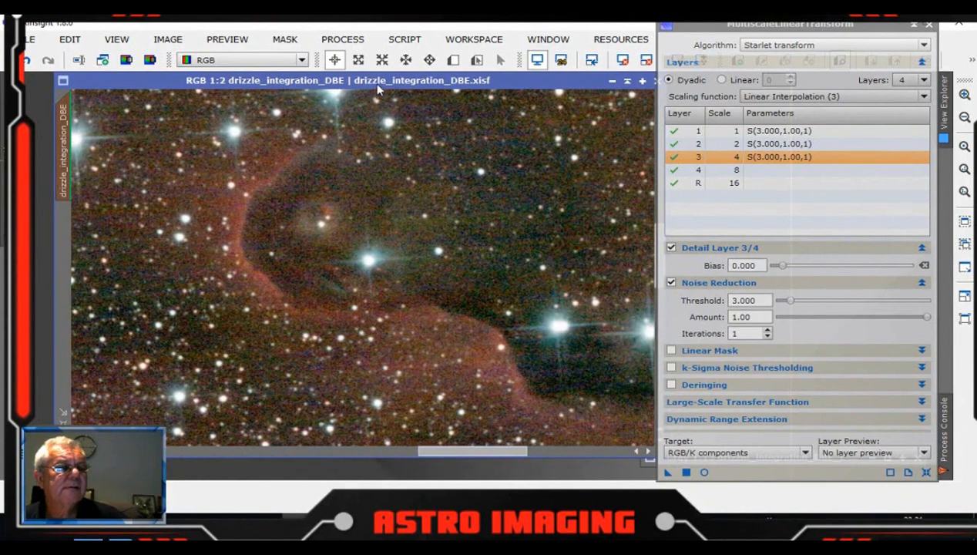
pyautogui.click(455, 62)
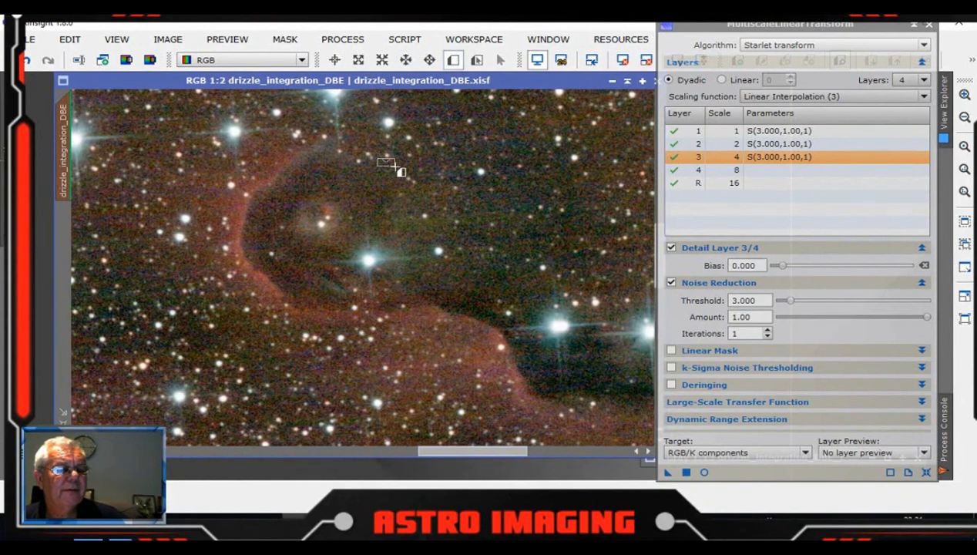
pyautogui.moveTo(378, 159); pyautogui.dragTo(517, 269)
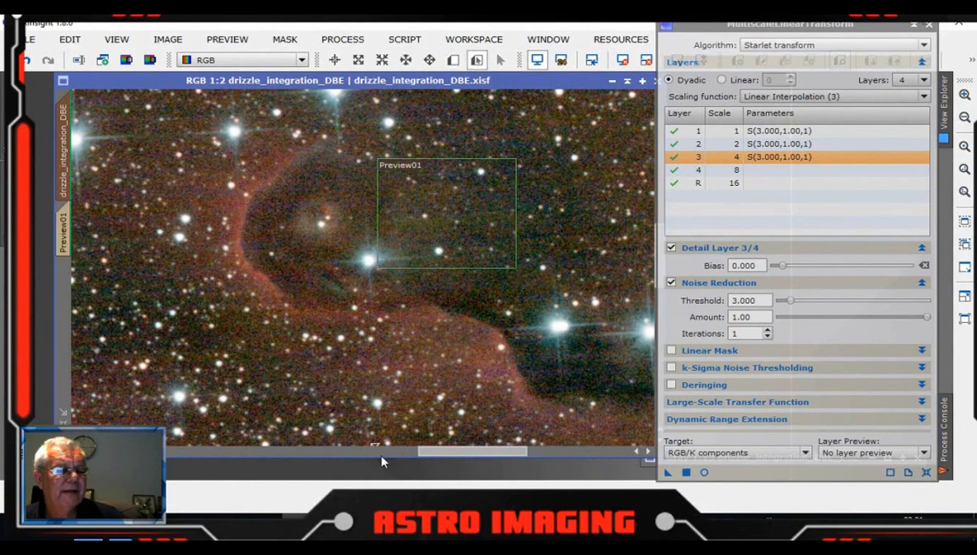
pyautogui.click(65, 228)
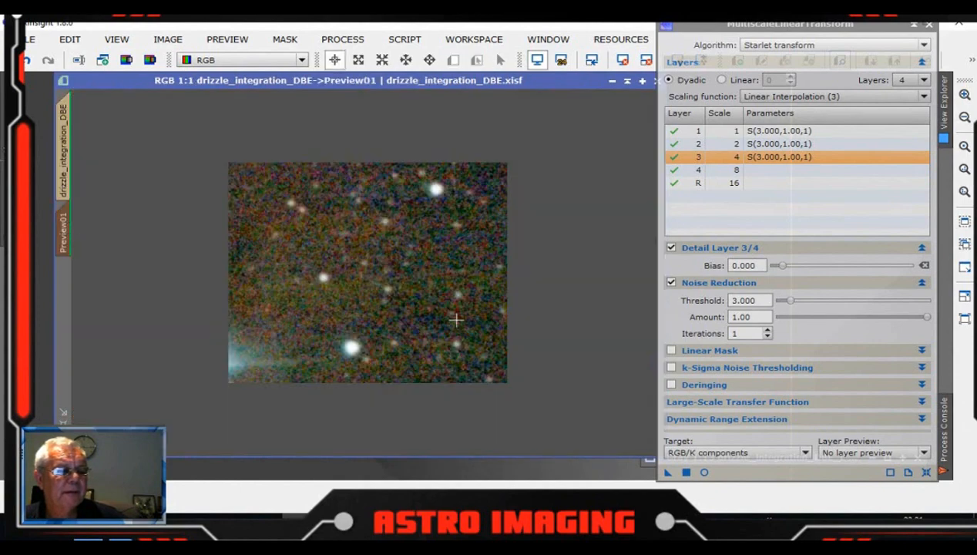
pyautogui.scroll(-1, 456, 320)
pyautogui.scroll(1, 456, 322)
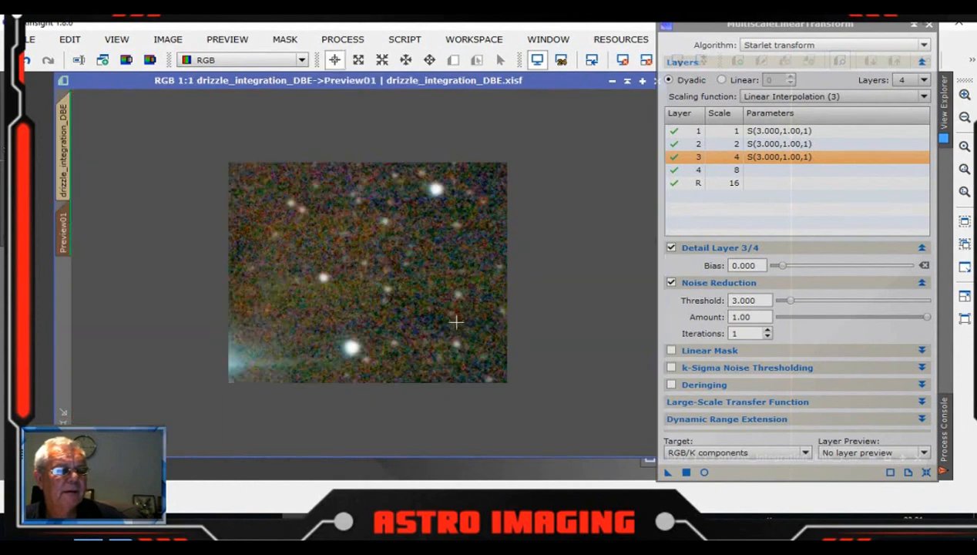
# Open a real-time preview of Preview01 and compare the area with and without the noise reduction.
pyautogui.click(704, 472)
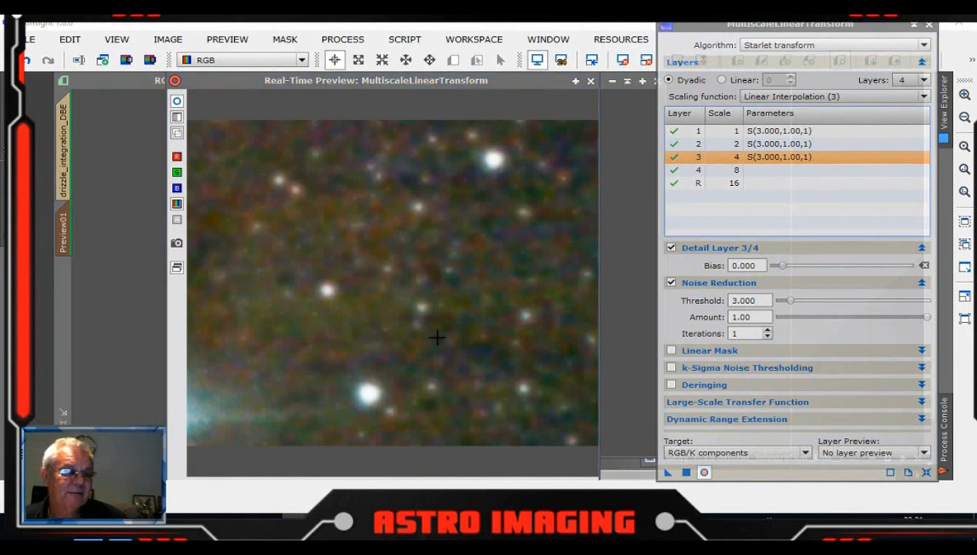
pyautogui.click(177, 101)
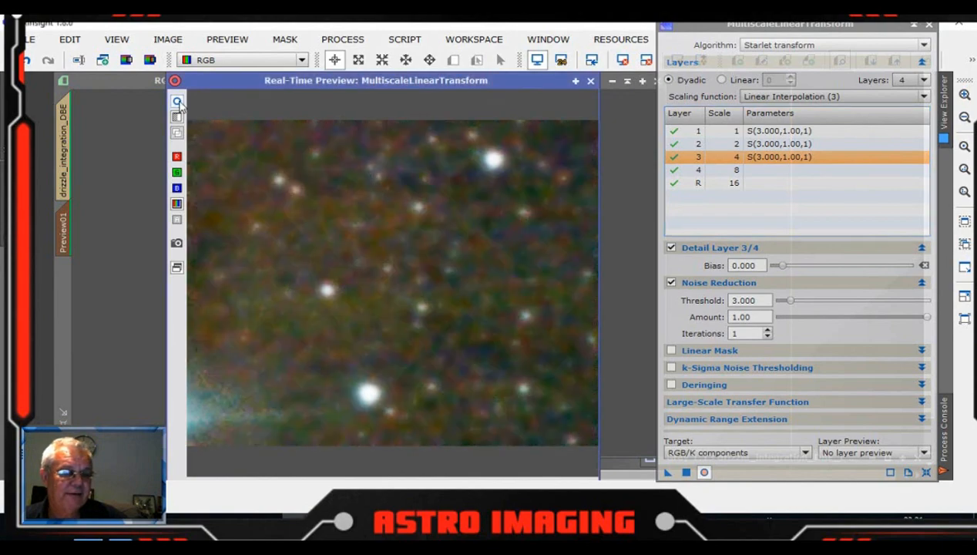
pyautogui.click(178, 102)
pyautogui.click(178, 102)
pyautogui.click(177, 103)
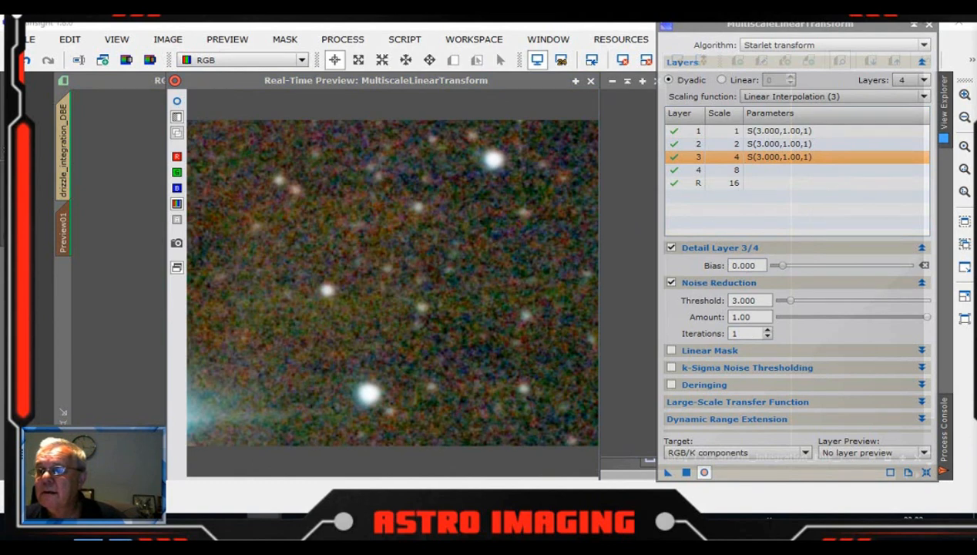
# Set the noise reduction of detail layer 1 to an amount of 0.30 with 3 iterations.
pyautogui.click(780, 133)
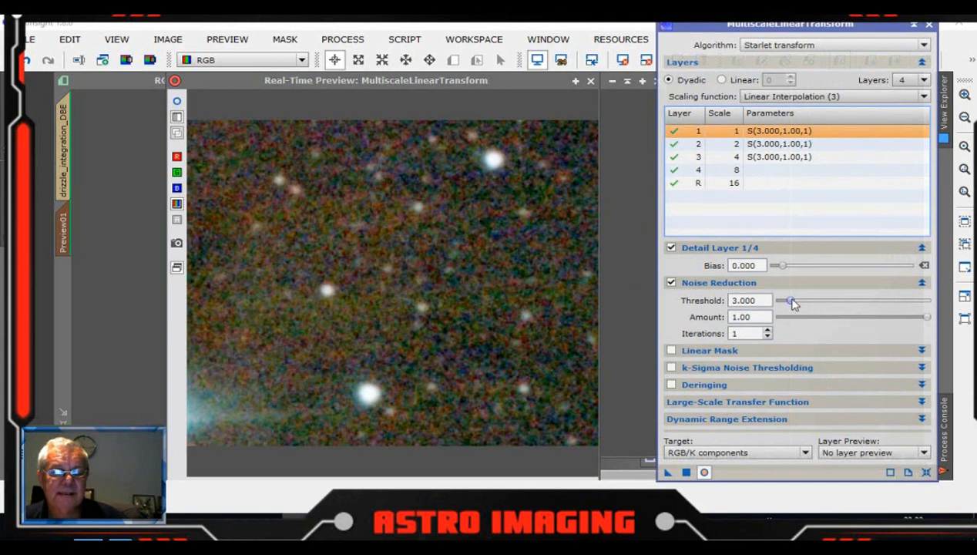
pyautogui.moveTo(926, 317); pyautogui.dragTo(824, 323)
pyautogui.click(767, 330)
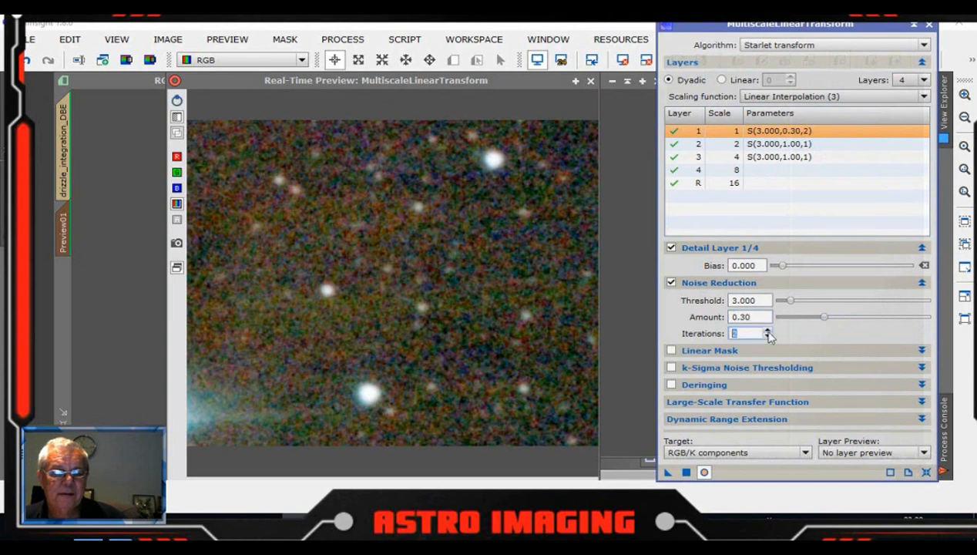
pyautogui.click(768, 330)
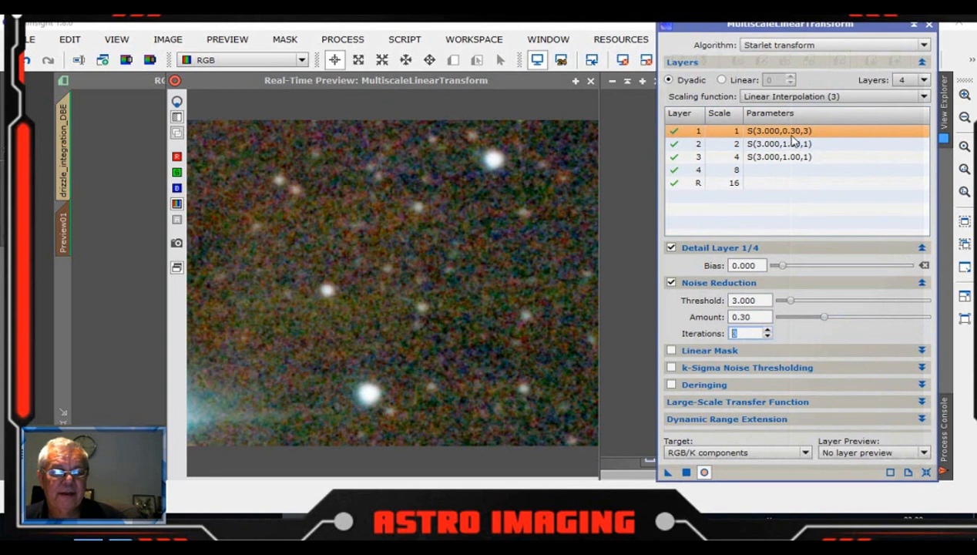
# Set the noise reduction of detail layer 2 to threshold 2.000, amount 0.30 and 2 iterations.
pyautogui.click(792, 143)
pyautogui.moveTo(790, 301); pyautogui.dragTo(785, 301)
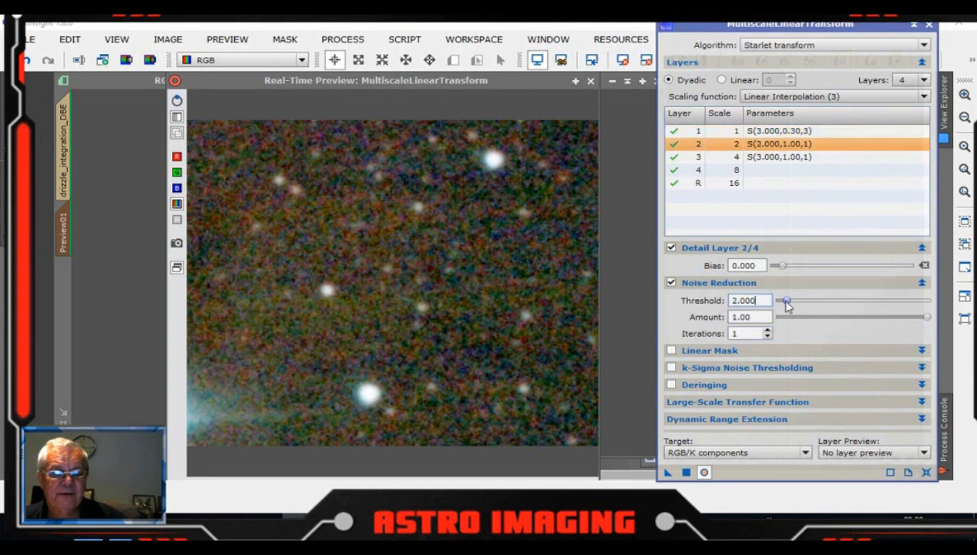
pyautogui.moveTo(838, 316); pyautogui.dragTo(833, 327)
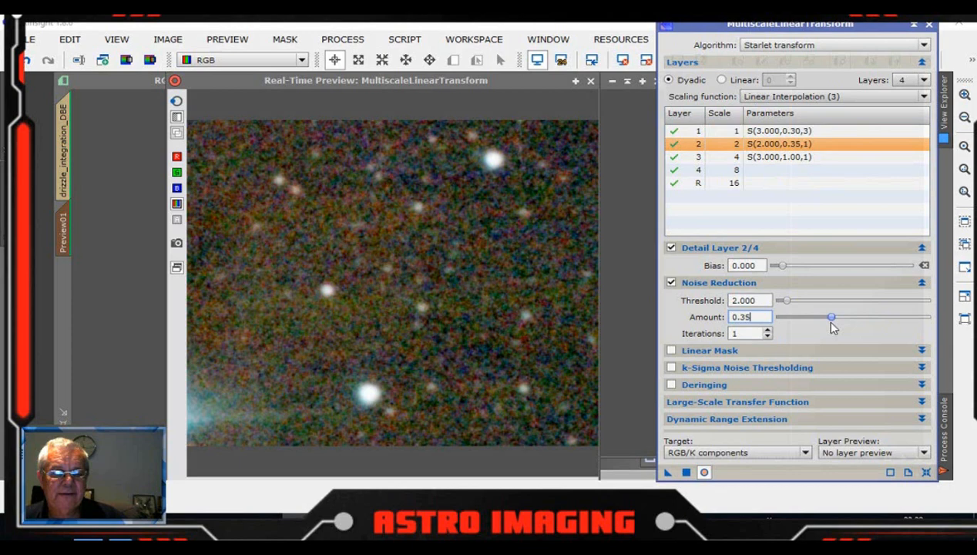
pyautogui.moveTo(831, 323); pyautogui.dragTo(824, 323)
pyautogui.click(768, 330)
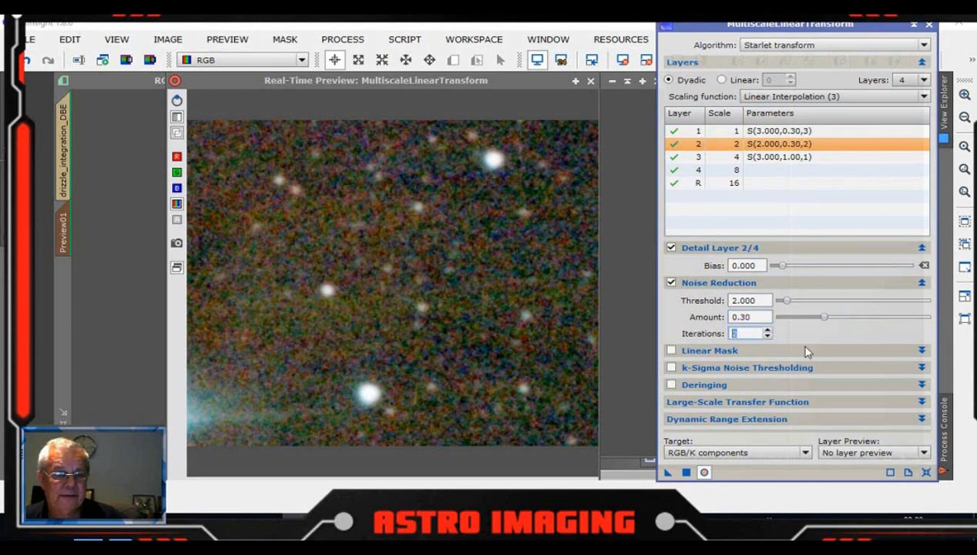
# Set the noise reduction of detail layer 3 to threshold 1.000 and amount 0.30.
pyautogui.click(775, 158)
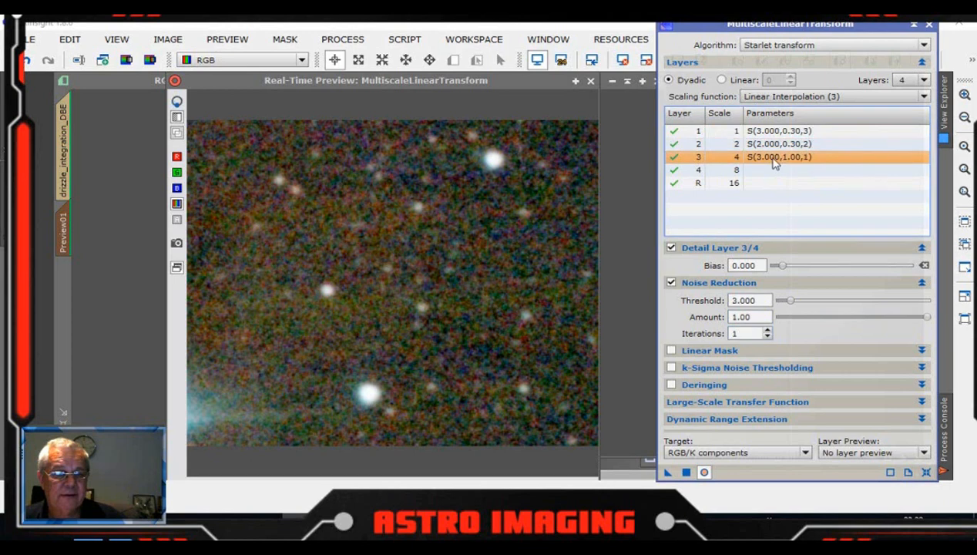
pyautogui.moveTo(790, 300); pyautogui.dragTo(782, 302)
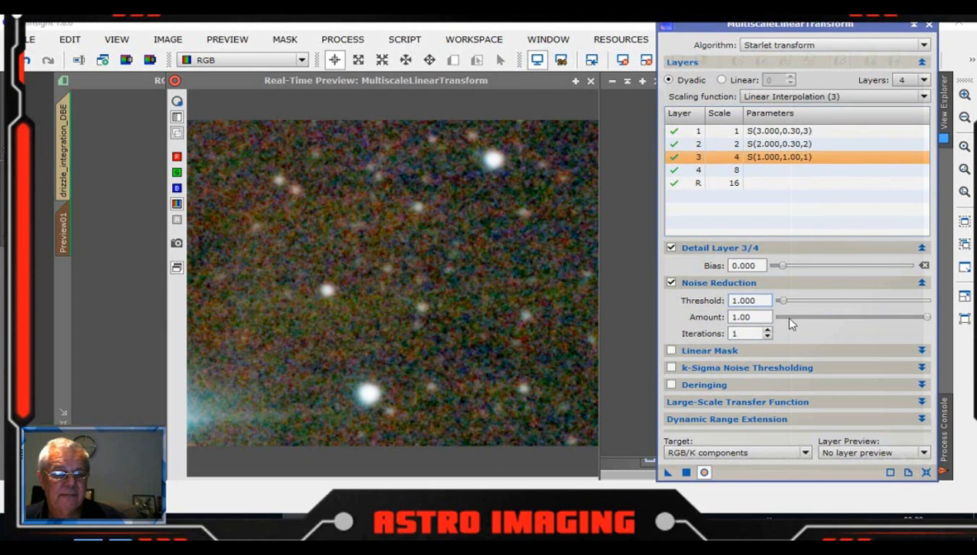
pyautogui.moveTo(925, 317); pyautogui.dragTo(875, 318)
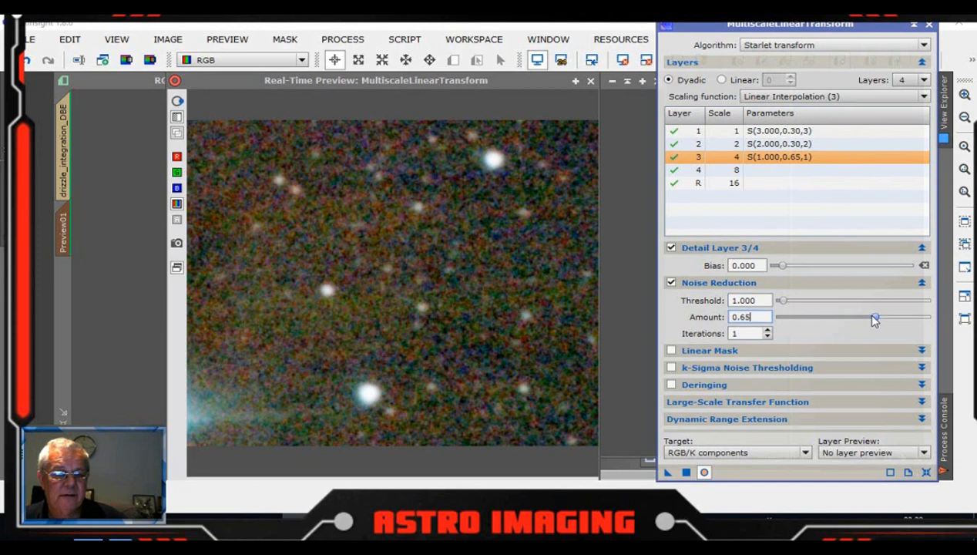
pyautogui.moveTo(875, 318); pyautogui.dragTo(824, 318)
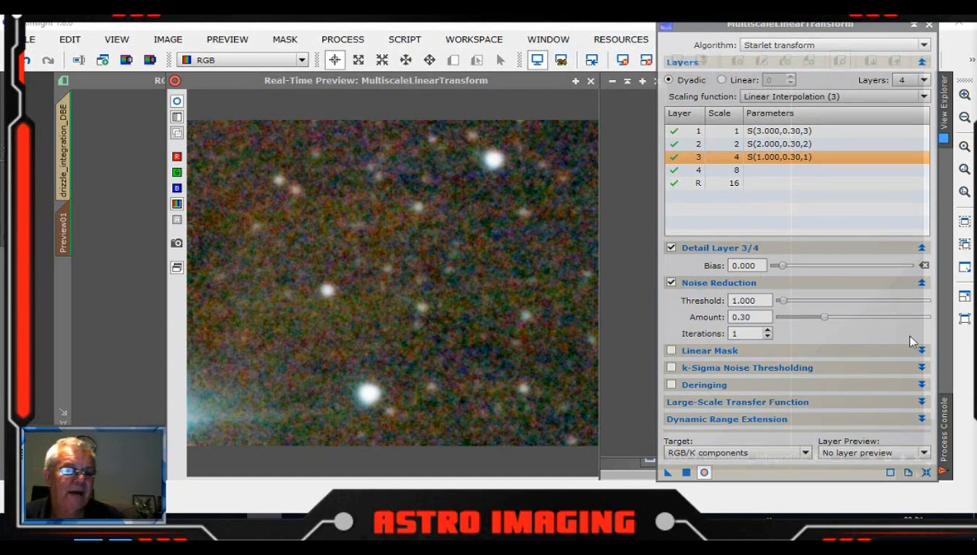
# Close the real-time preview and apply the layer noise reduction to the full drizzle_integration_DBE image.
pyautogui.click(225, 80)
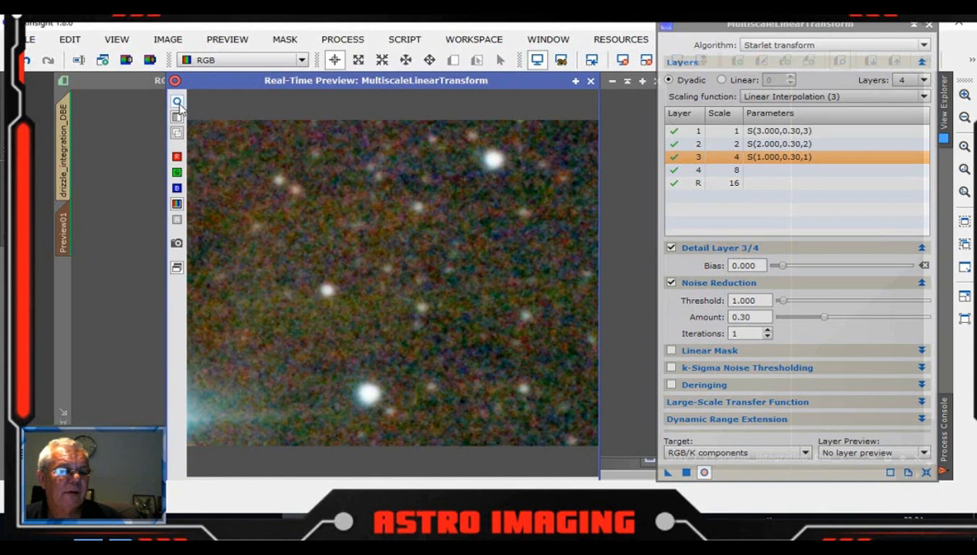
pyautogui.click(591, 82)
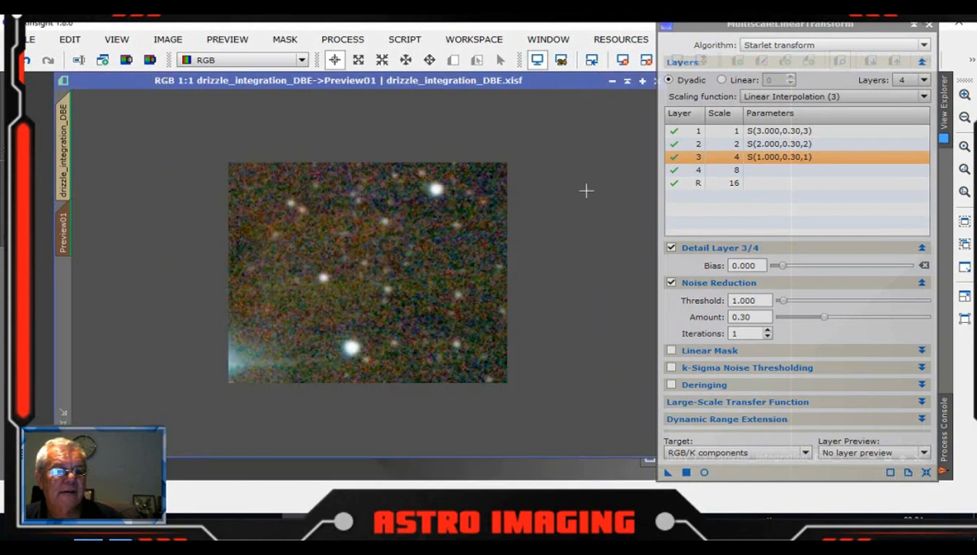
pyautogui.click(68, 141)
pyautogui.scroll(-5, 435, 324)
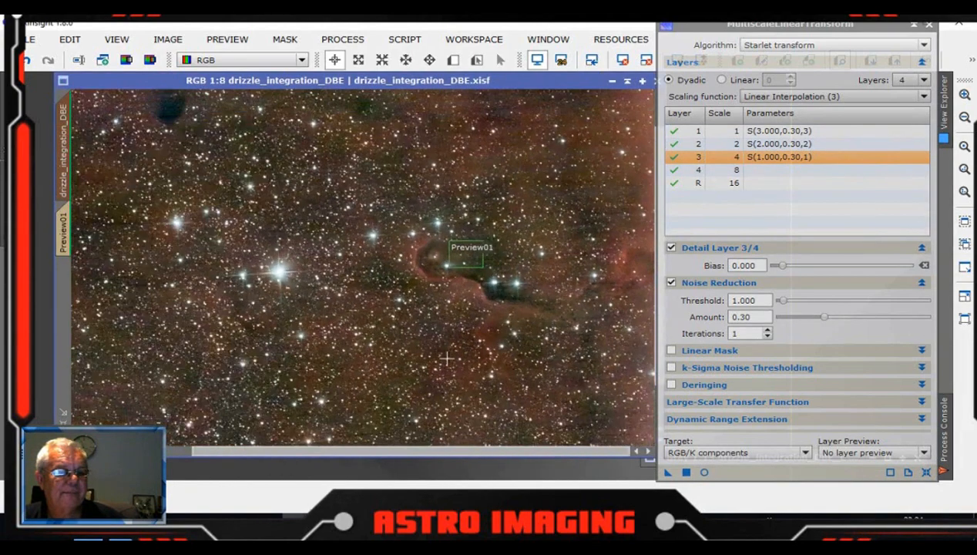
pyautogui.scroll(-1, 447, 359)
pyautogui.scroll(-1, 446, 359)
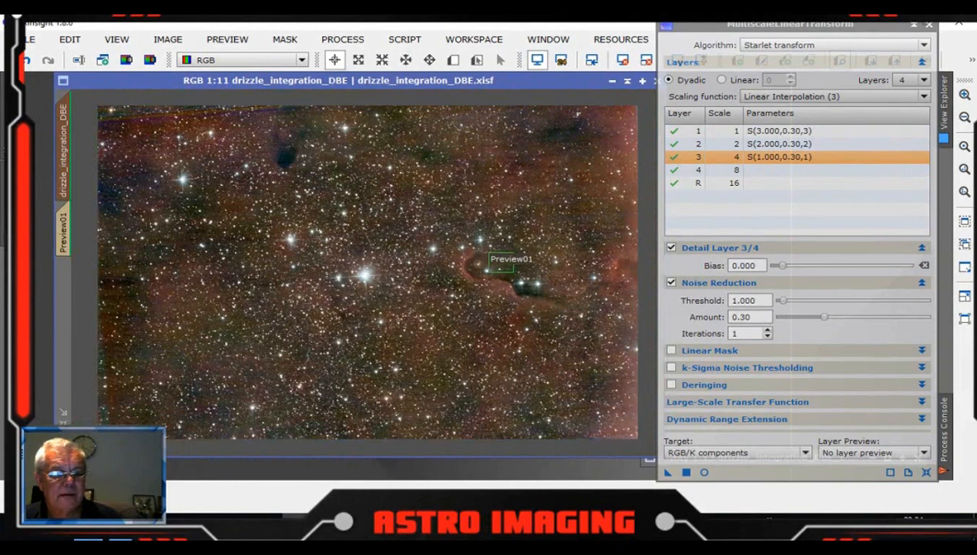
pyautogui.click(667, 472)
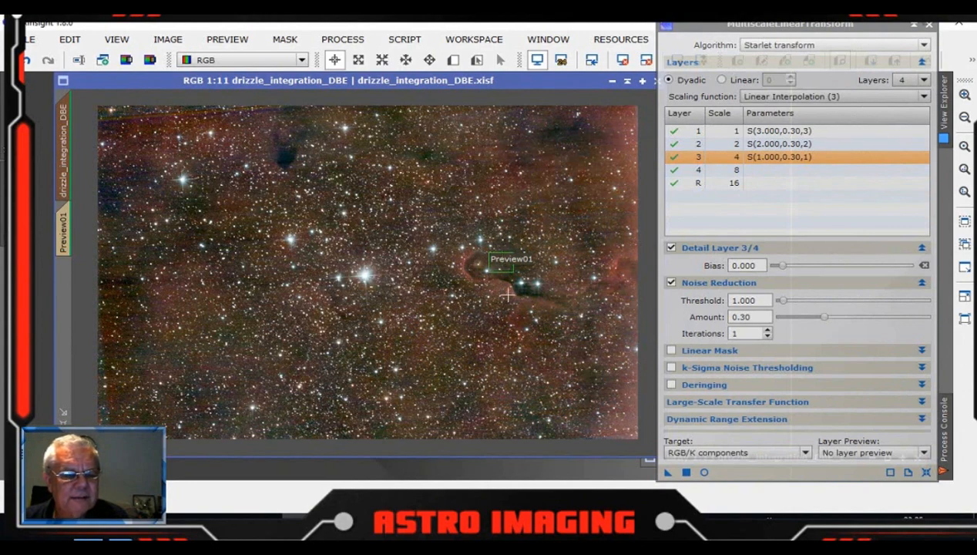
# Reset MultiscaleLinearTransform, set its target to Chrominance (restore CIE Y) and use 7 layers.
pyautogui.click(926, 472)
pyautogui.click(801, 452)
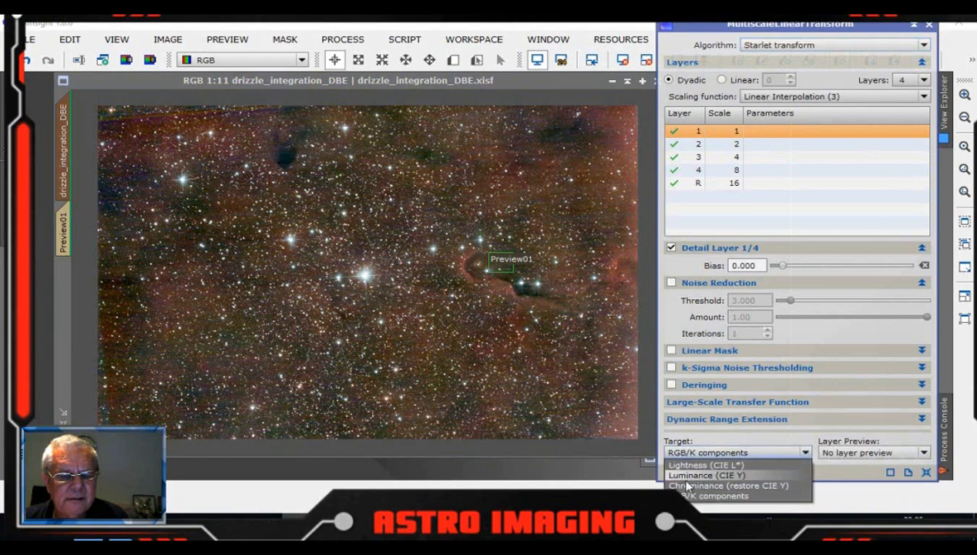
pyautogui.click(715, 491)
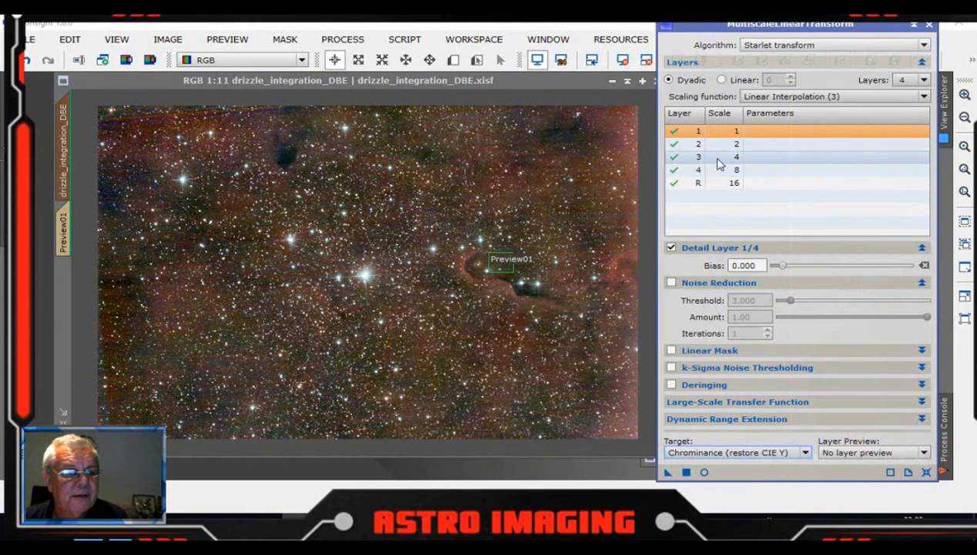
pyautogui.click(913, 82)
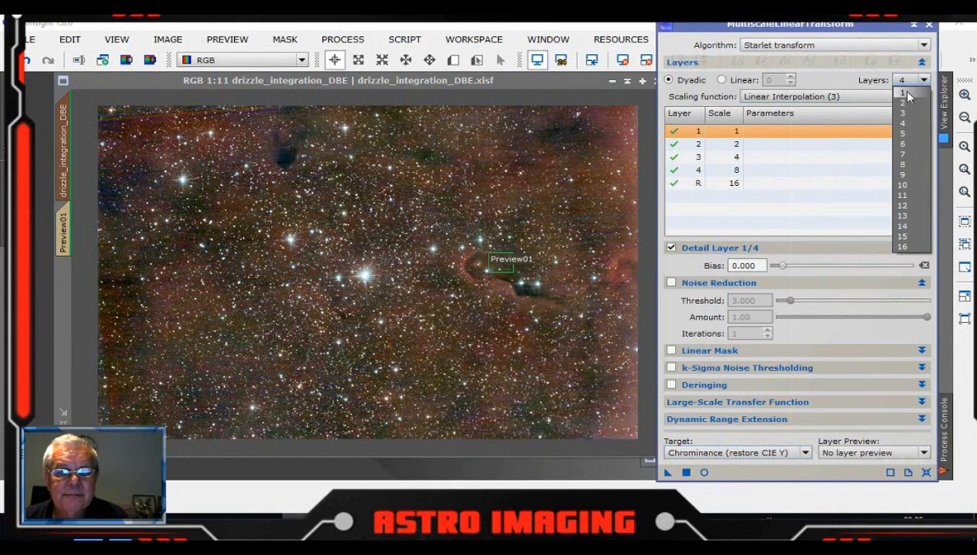
pyautogui.click(914, 155)
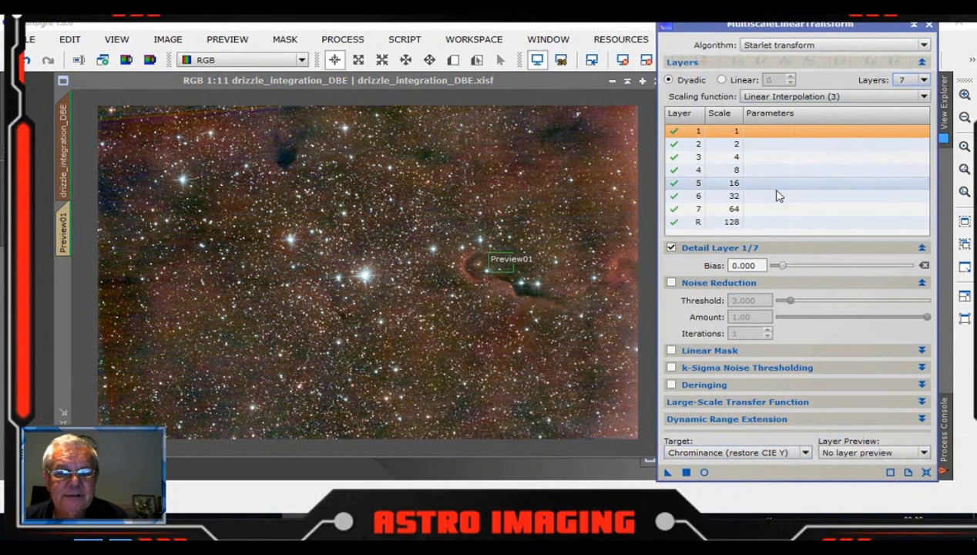
# Enable noise reduction on detail layers 1 to 4 with the default threshold 3.000, amount 1.00 and 1 iteration.
pyautogui.click(671, 283)
pyautogui.click(771, 144)
pyautogui.click(671, 282)
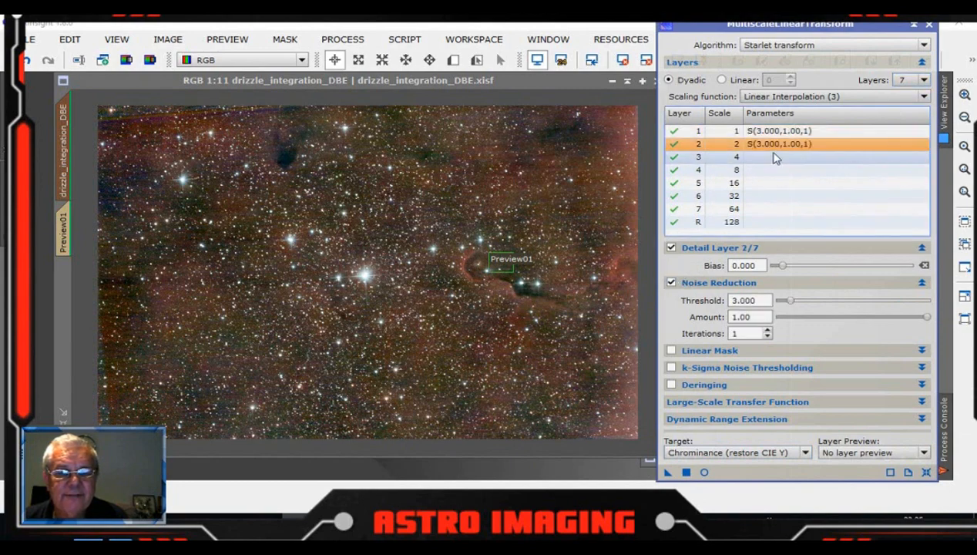
pyautogui.click(775, 157)
pyautogui.click(671, 283)
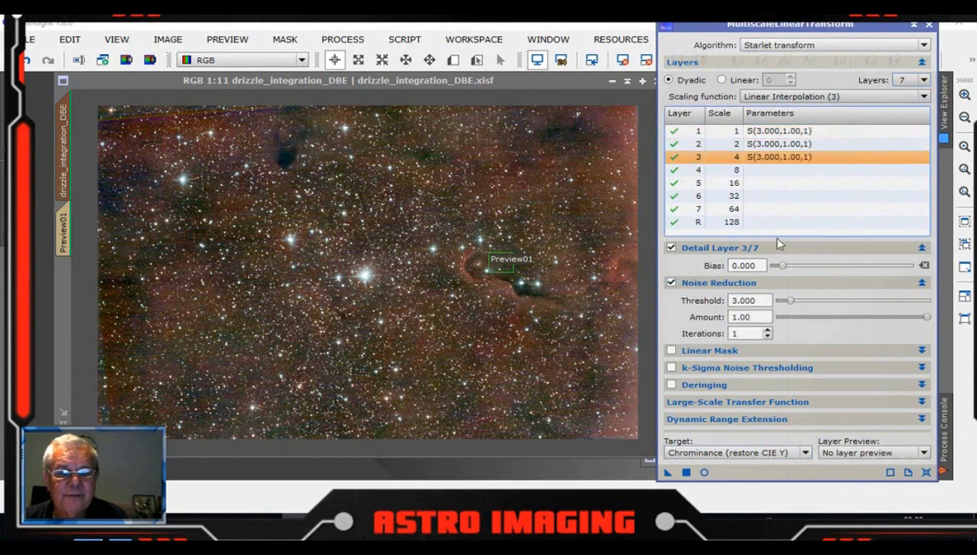
pyautogui.click(770, 169)
pyautogui.click(672, 282)
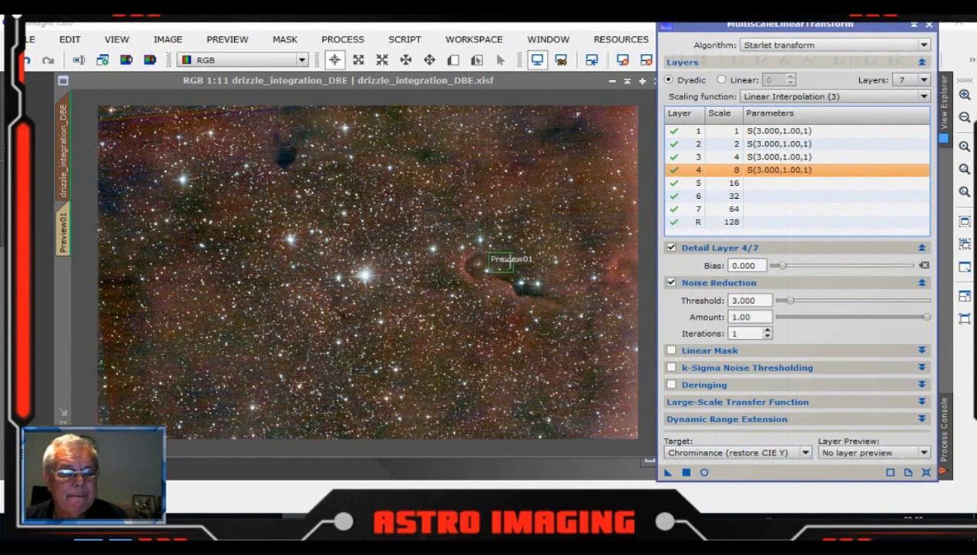
# Check the chrominance noise reduction in a real-time preview of Preview01 and close MultiscaleLinearTransform.
pyautogui.click(68, 231)
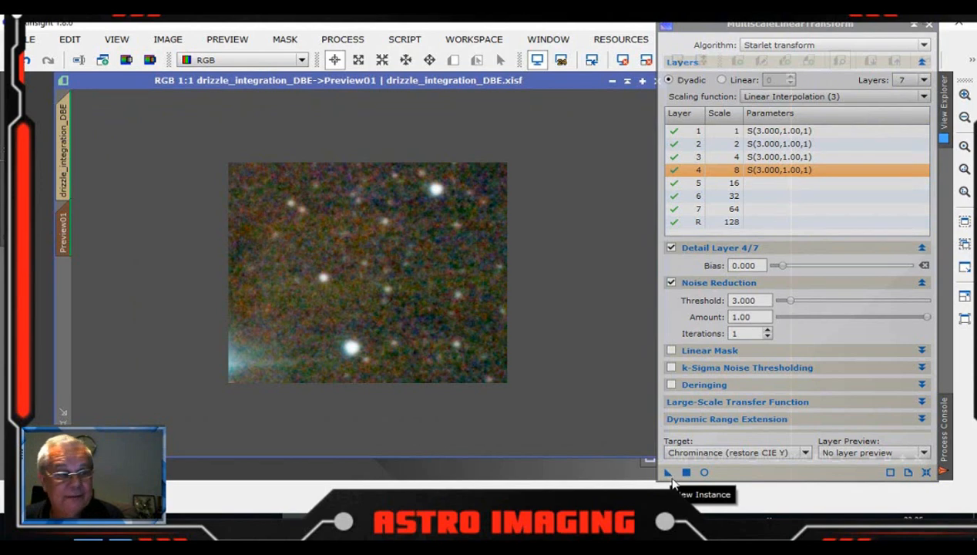
pyautogui.click(703, 472)
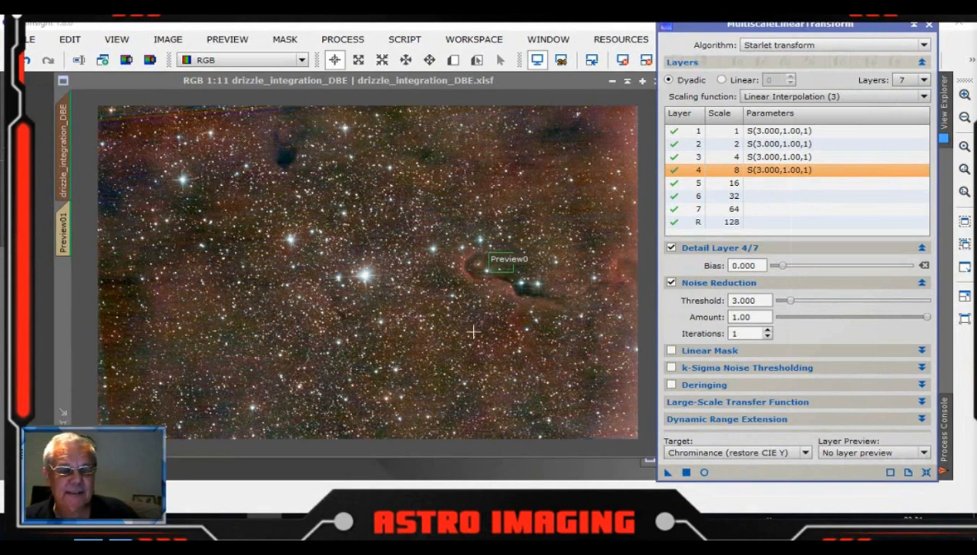
pyautogui.click(929, 26)
pyautogui.click(263, 515)
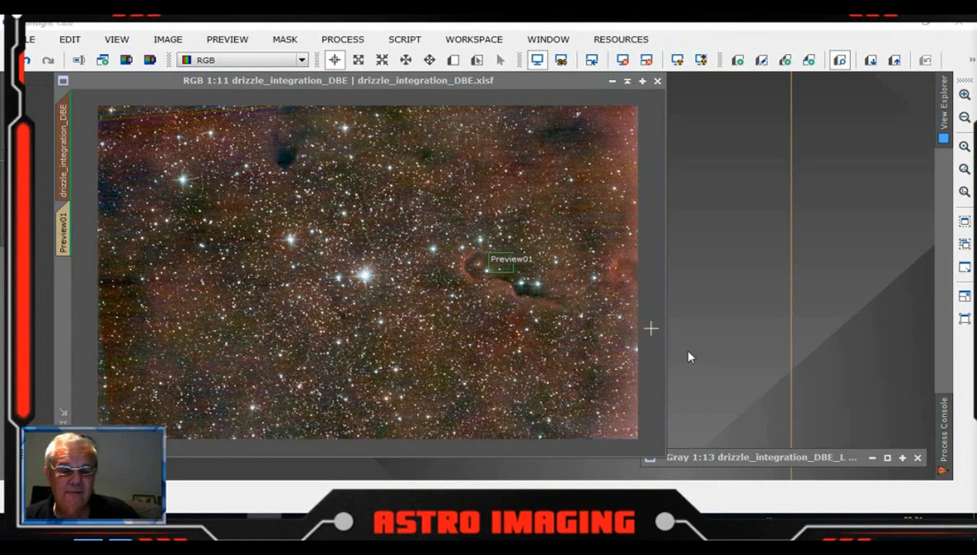
# Remove the lightness mask from the drizzle_integration_DBE image.
pyautogui.moveTo(788, 469); pyautogui.dragTo(762, 478)
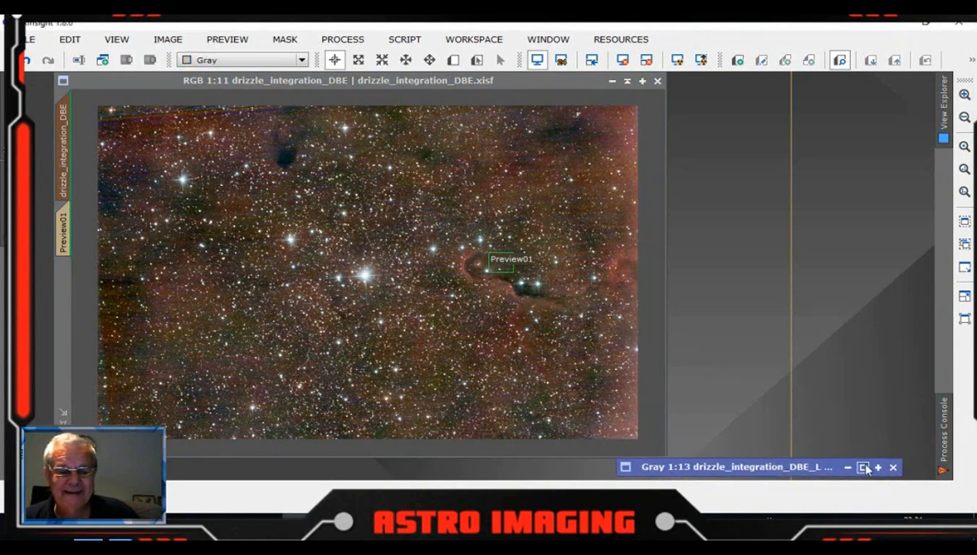
pyautogui.click(294, 83)
pyautogui.click(284, 39)
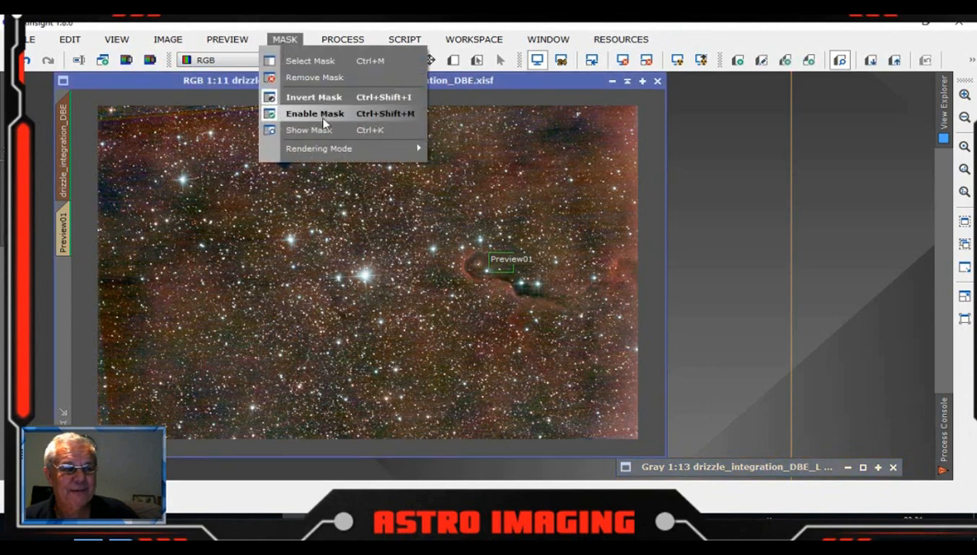
pyautogui.click(320, 77)
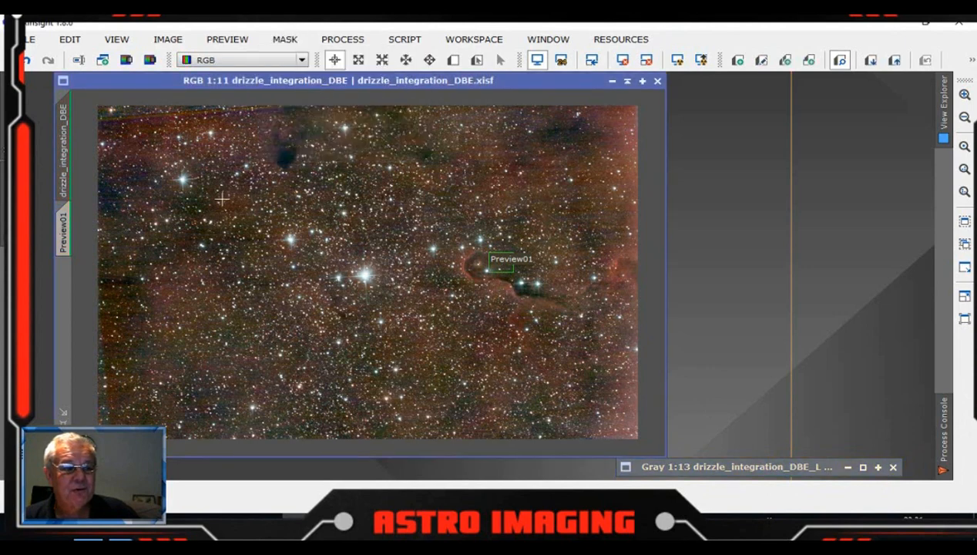
# Close the drizzle_integration_DBE_L mask image without saving it.
pyautogui.moveTo(764, 467); pyautogui.dragTo(755, 412)
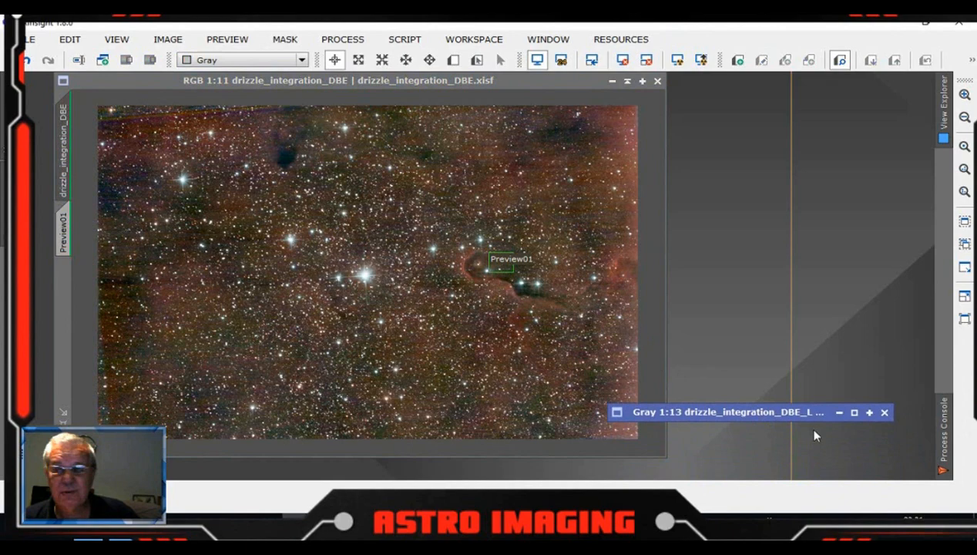
pyautogui.click(885, 413)
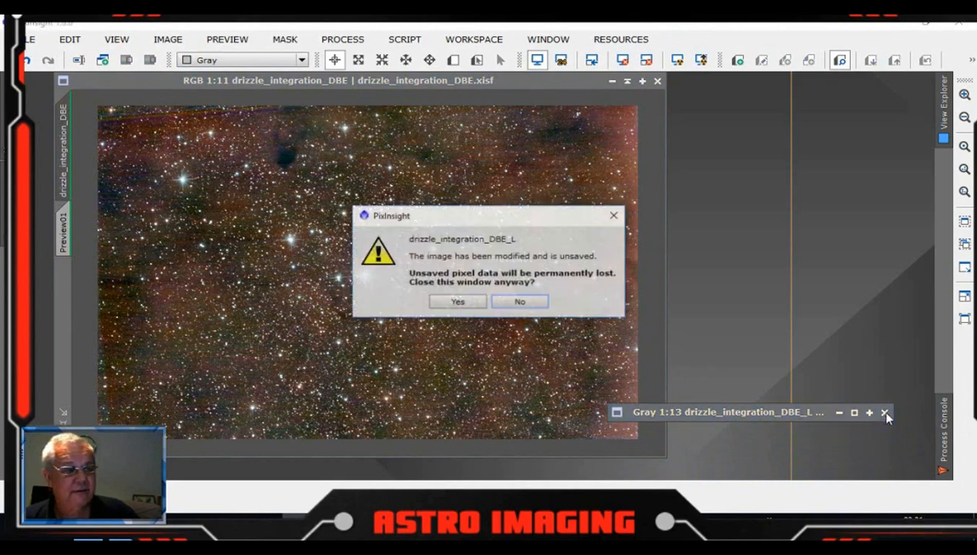
pyautogui.click(474, 301)
pyautogui.click(460, 302)
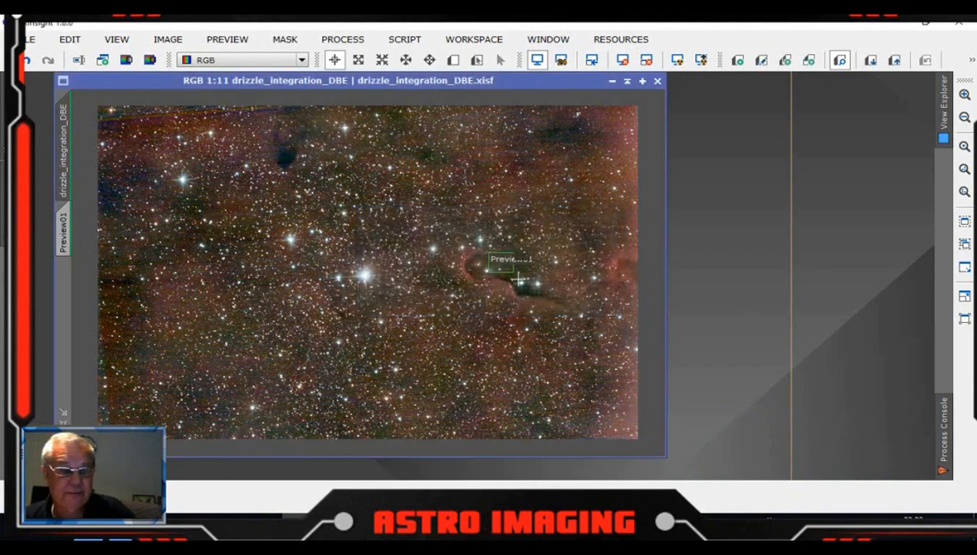
# Reposition the drizzle_integration_DBE image window and open the ScreenTransferFunction process.
pyautogui.moveTo(498, 77); pyautogui.dragTo(488, 86)
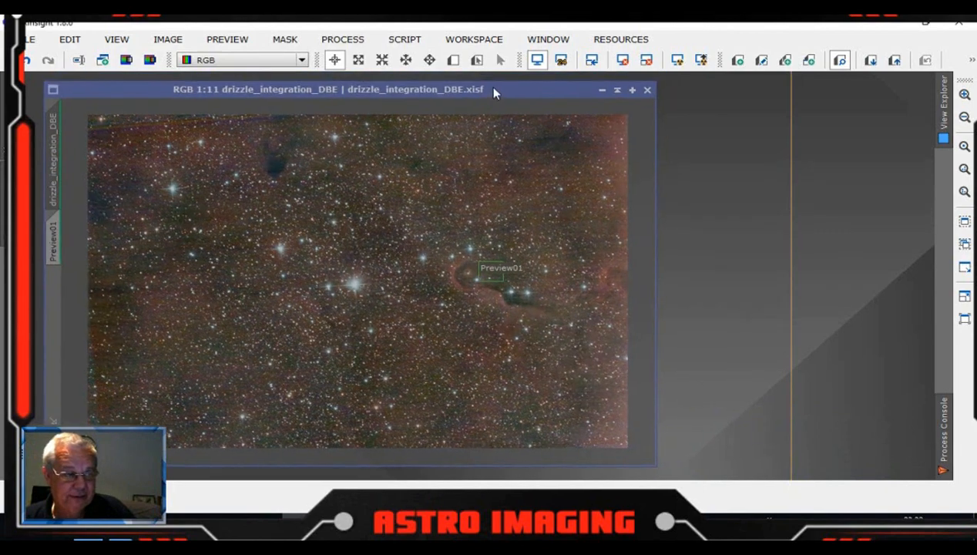
pyautogui.click(343, 40)
pyautogui.moveTo(460, 29)
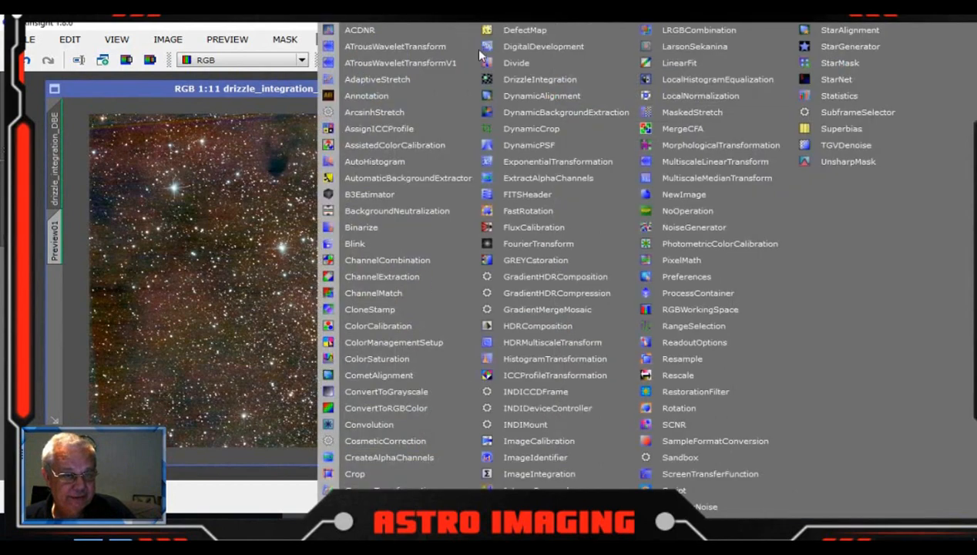
pyautogui.click(710, 474)
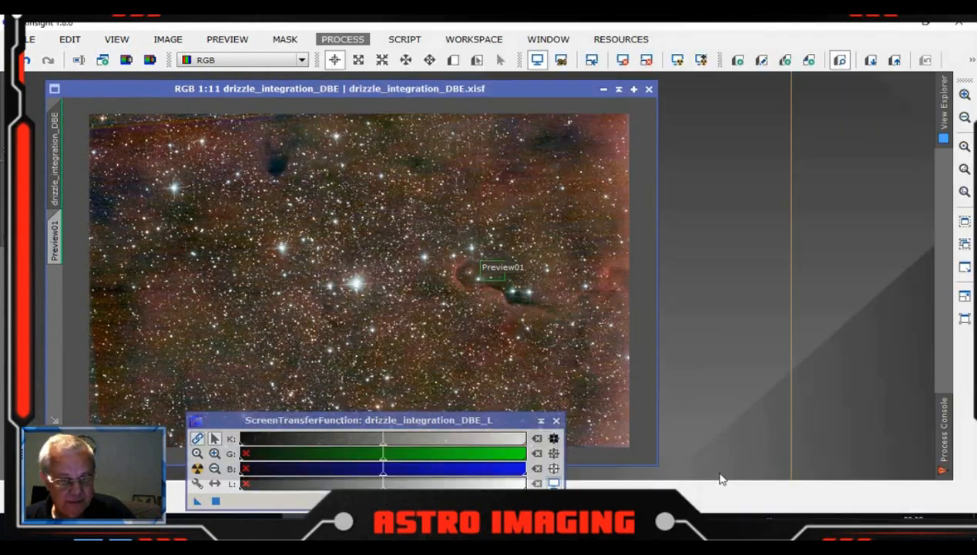
# Open HistogramTransformation, reset its parameters and return the histogram zoom to 1.
pyautogui.click(362, 42)
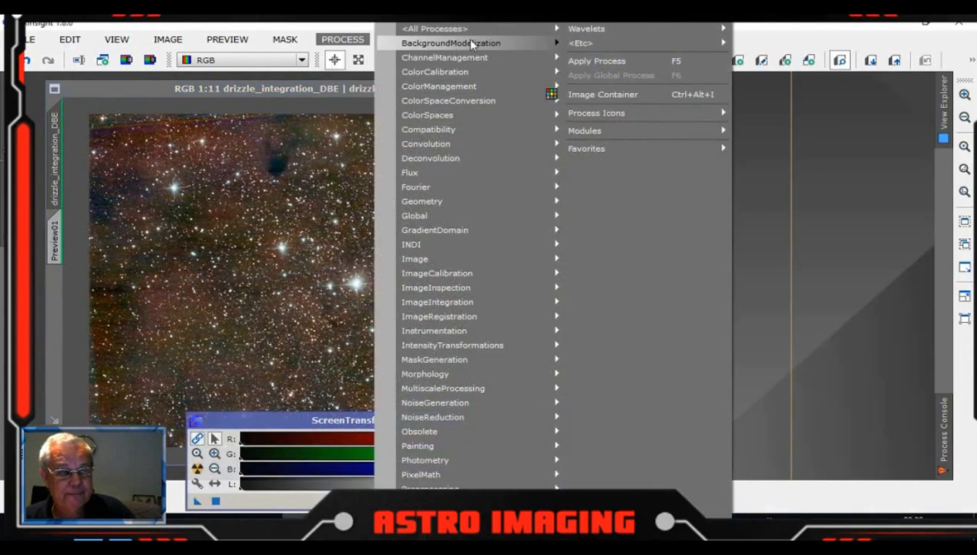
pyautogui.moveTo(475, 28)
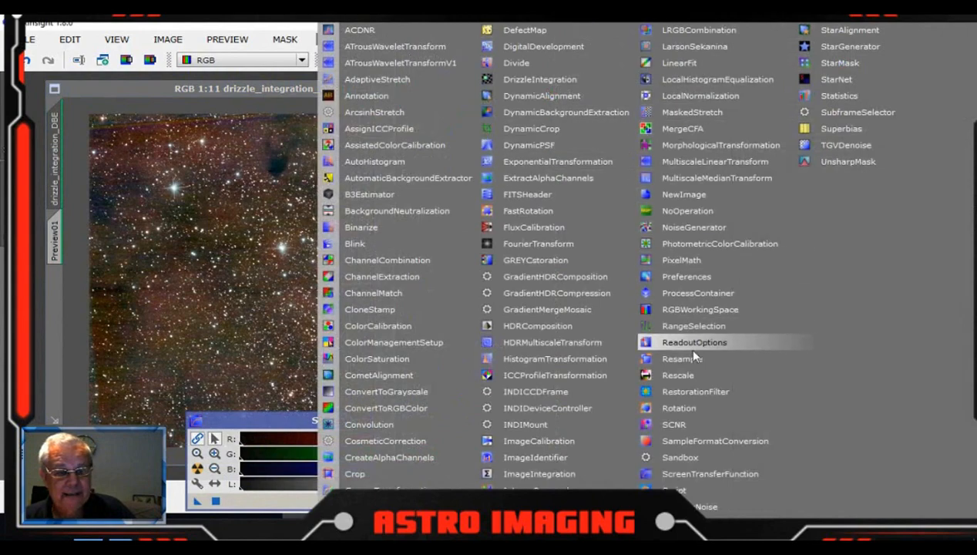
pyautogui.click(555, 359)
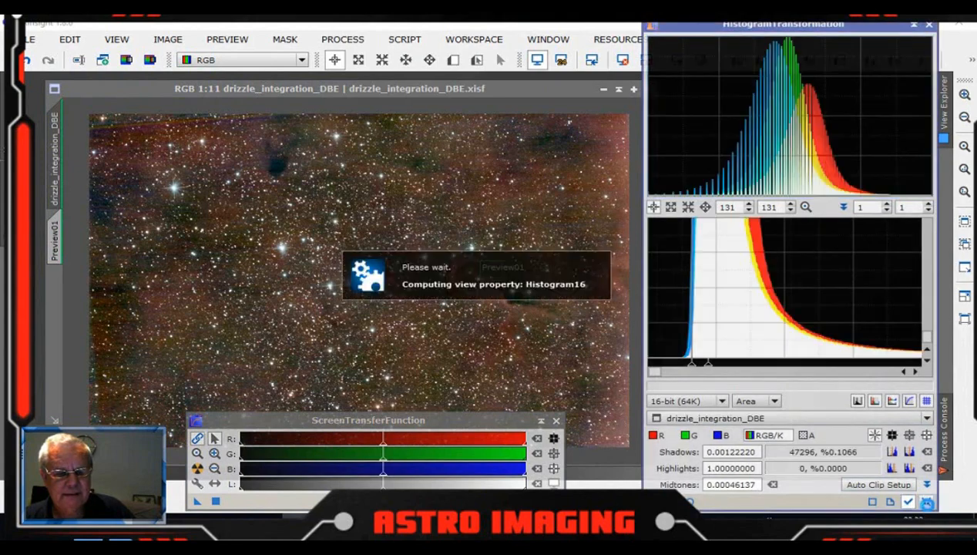
pyautogui.click(927, 502)
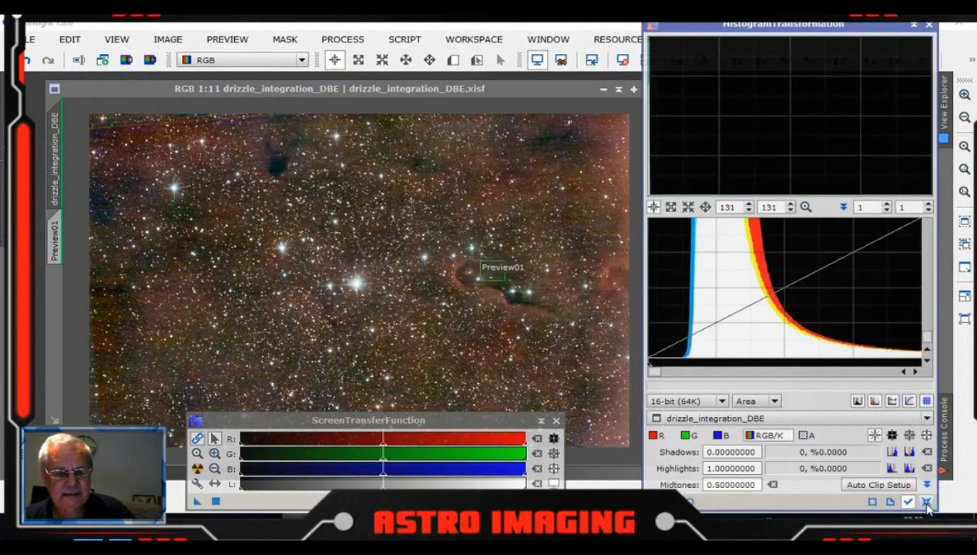
pyautogui.click(805, 207)
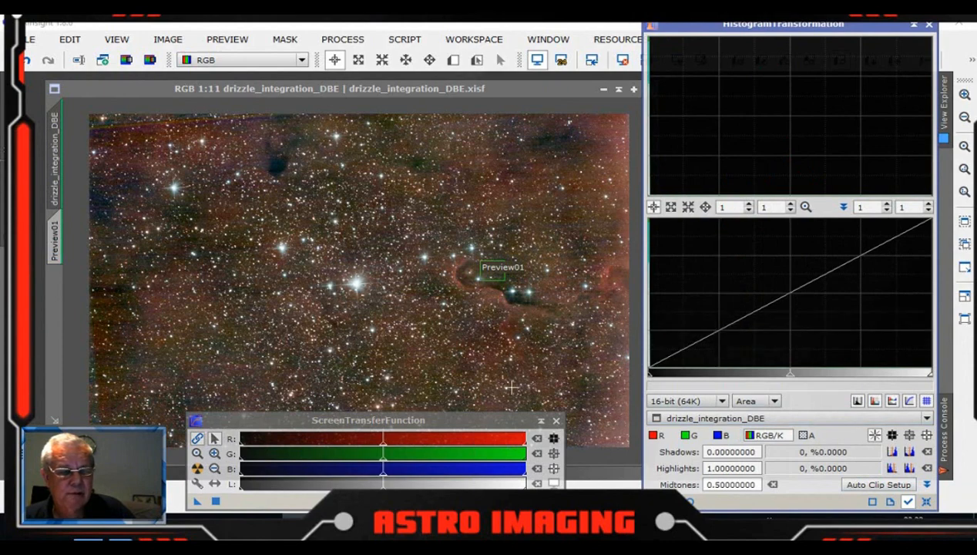
# Auto-stretch the image with ScreenTransferFunction and transfer that stretch to HistogramTransformation with its real-time preview open.
pyautogui.click(197, 468)
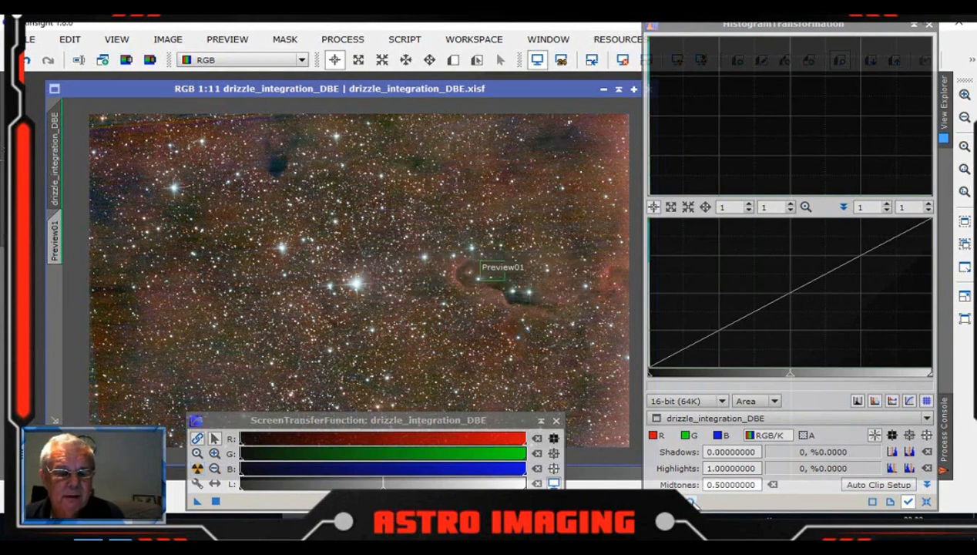
pyautogui.click(691, 502)
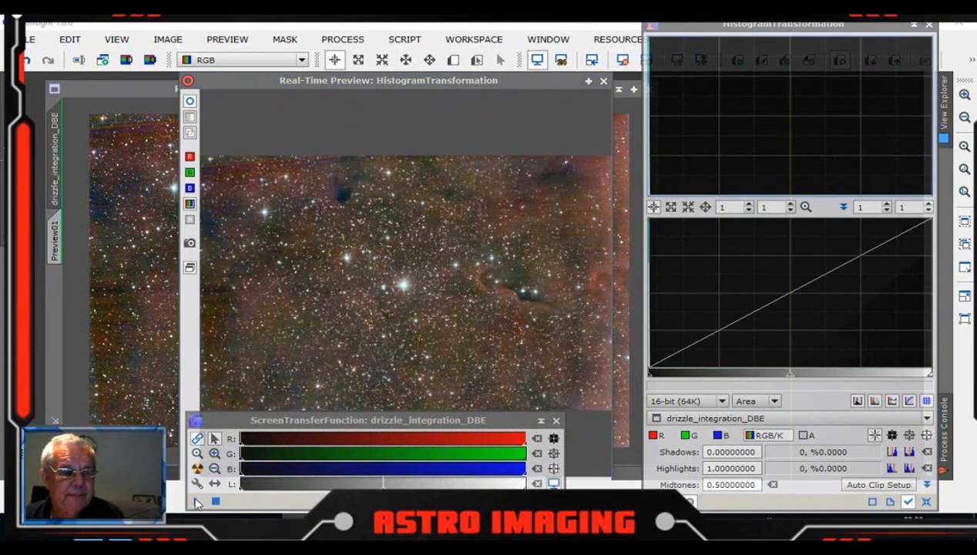
pyautogui.moveTo(196, 502); pyautogui.dragTo(379, 331)
pyautogui.moveTo(715, 415); pyautogui.dragTo(784, 500)
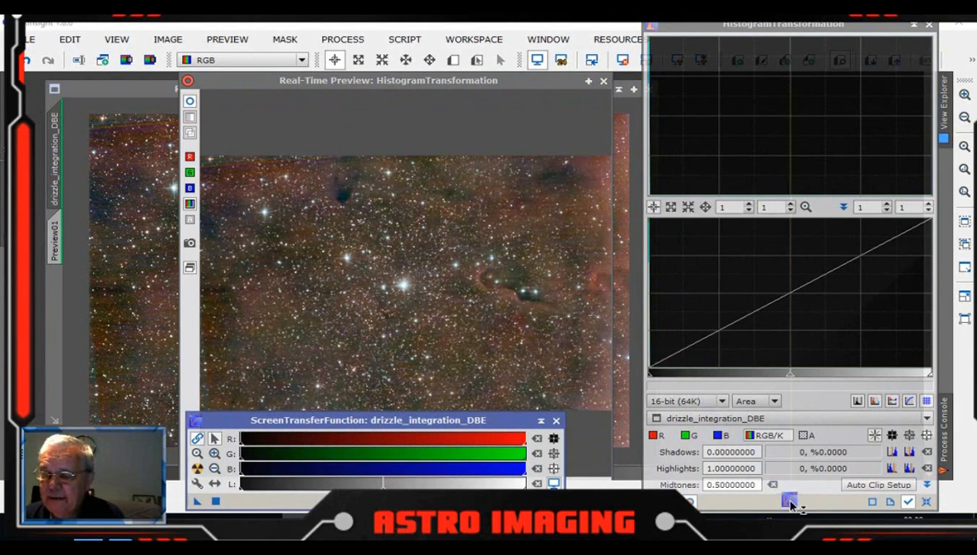
pyautogui.moveTo(792, 505); pyautogui.dragTo(790, 499)
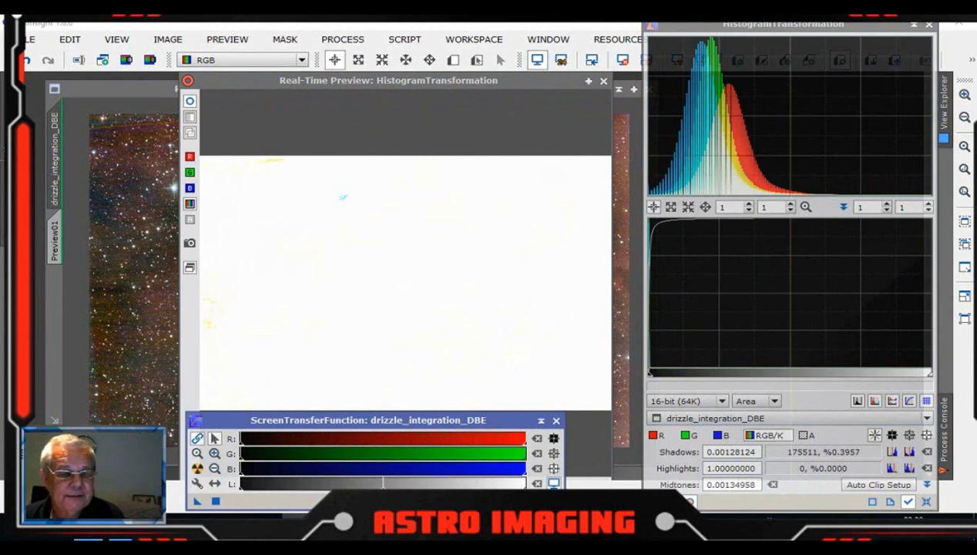
# Reset the screen stretch of drizzle_integration_DBE and close ScreenTransferFunction.
pyautogui.click(554, 501)
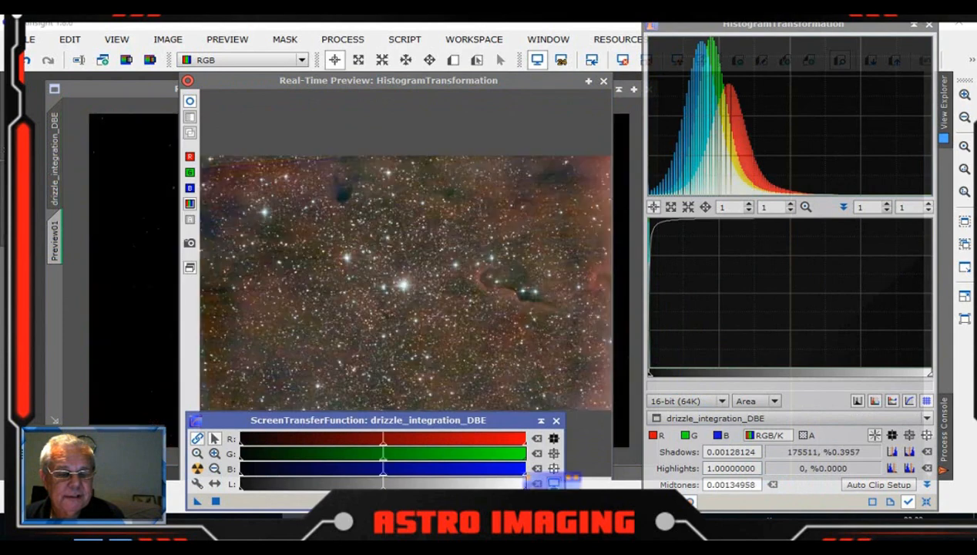
pyautogui.click(555, 421)
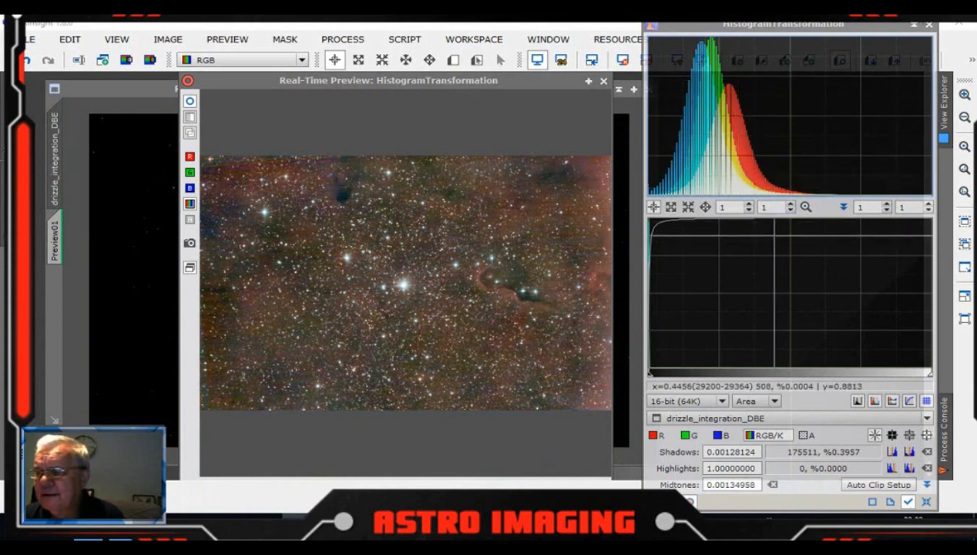
# Inspect the histogram's low end in HistogramTransformation and set the red channel's midtones to 0.52911392.
pyautogui.scroll(11, 770, 245)
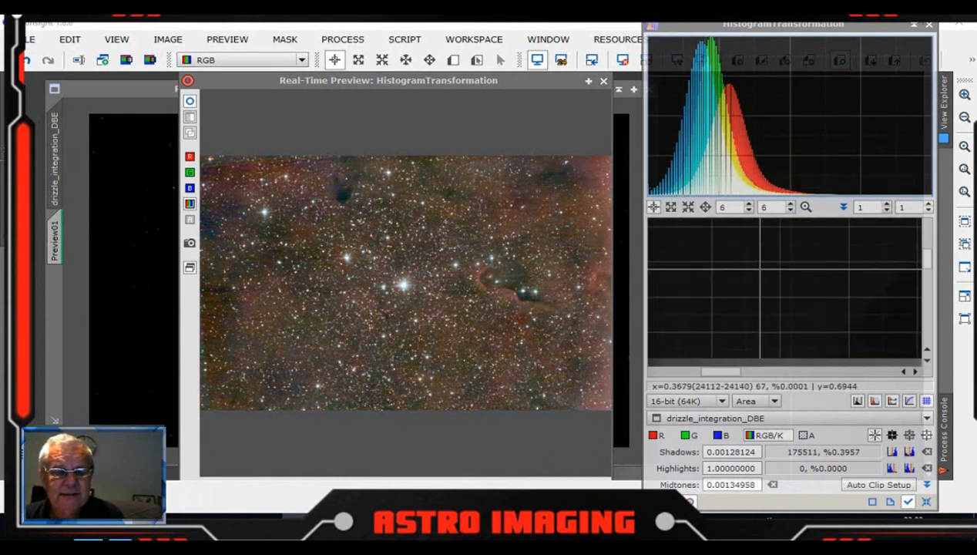
pyautogui.scroll(18, 760, 269)
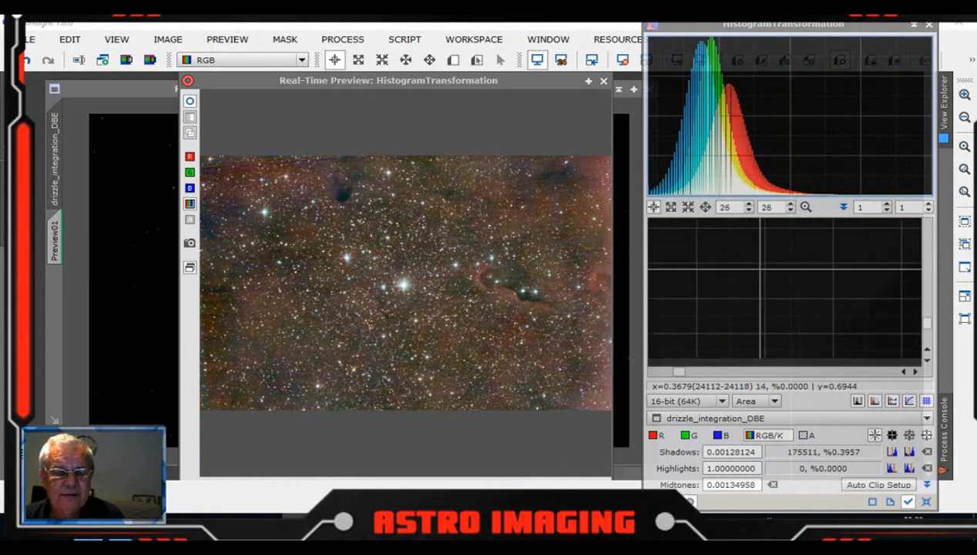
pyautogui.scroll(20, 760, 270)
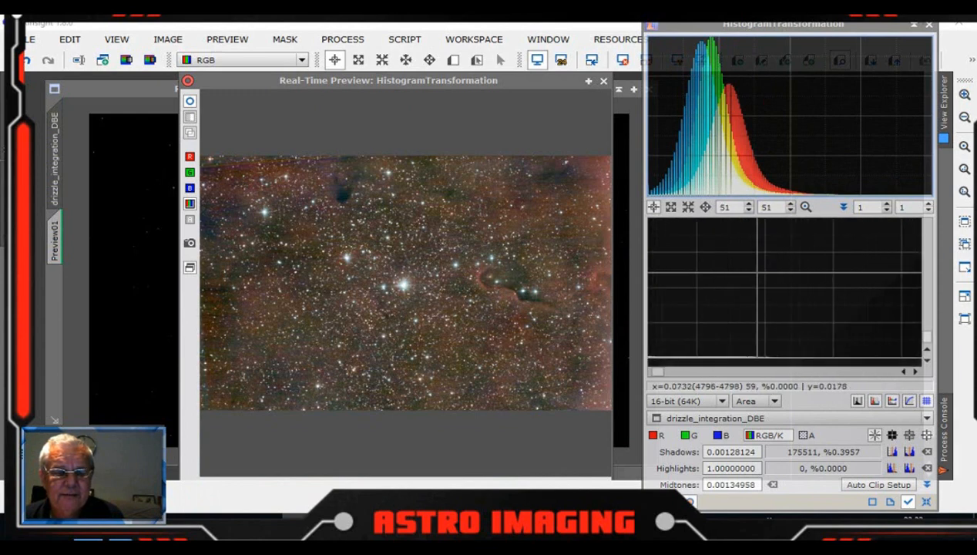
pyautogui.scroll(18, 760, 269)
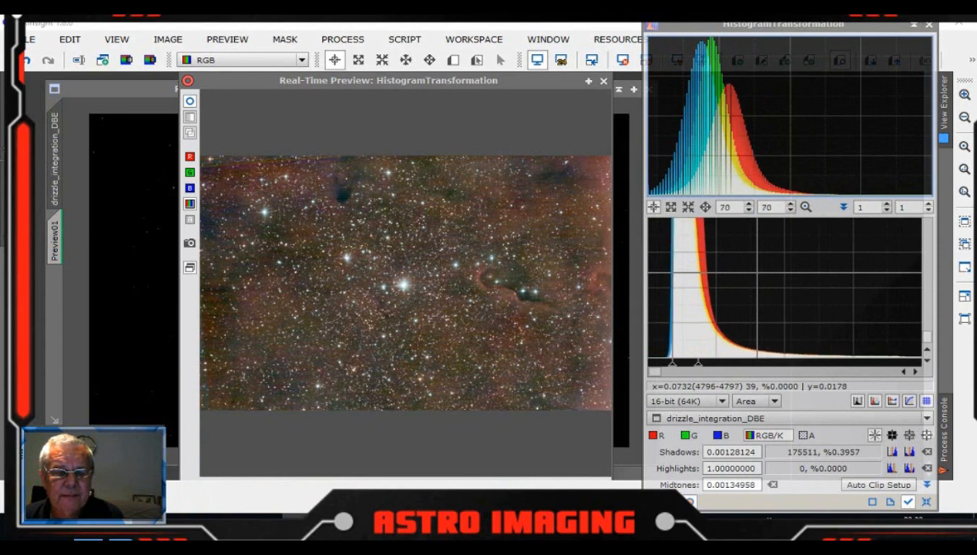
pyautogui.scroll(20, 760, 269)
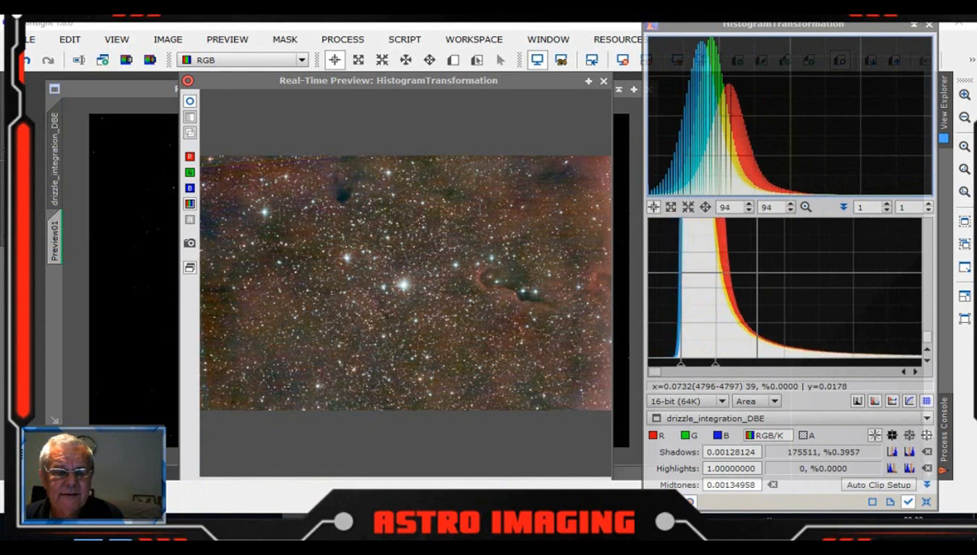
pyautogui.scroll(6, 757, 289)
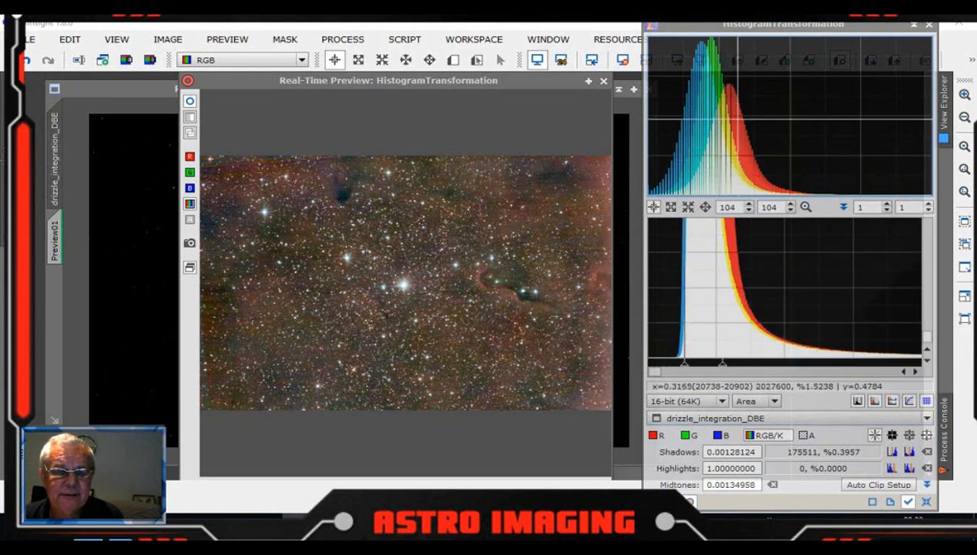
pyautogui.click(665, 436)
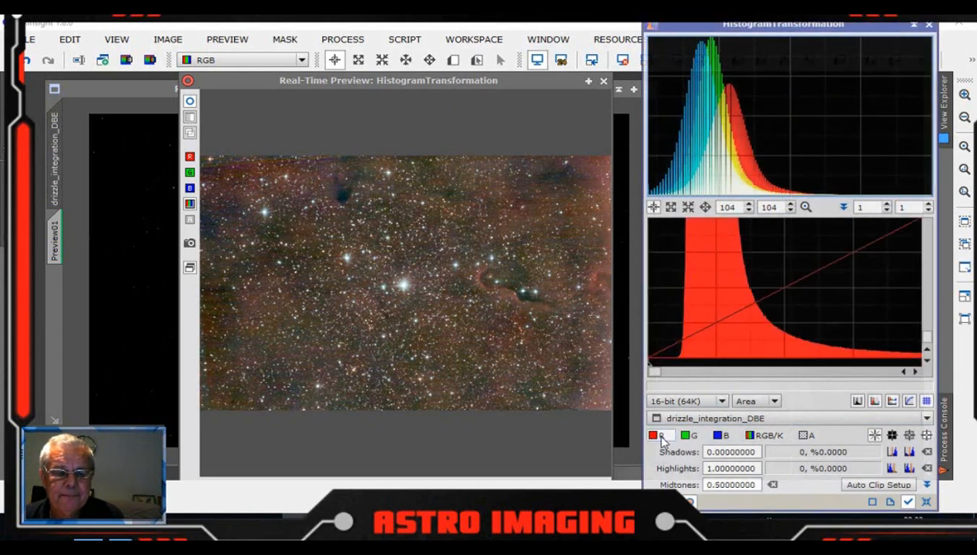
pyautogui.scroll(-5, 792, 345)
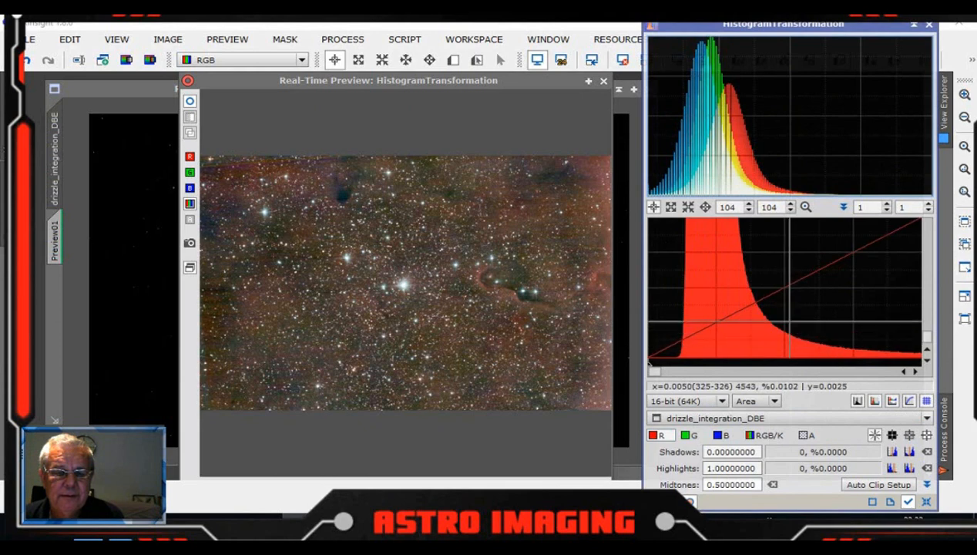
pyautogui.scroll(-10, 786, 345)
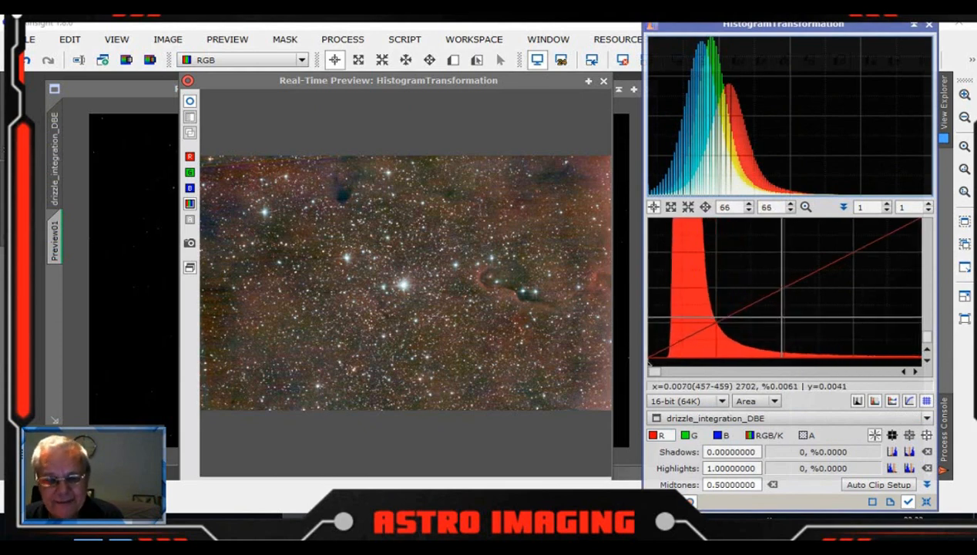
pyautogui.scroll(-10, 778, 359)
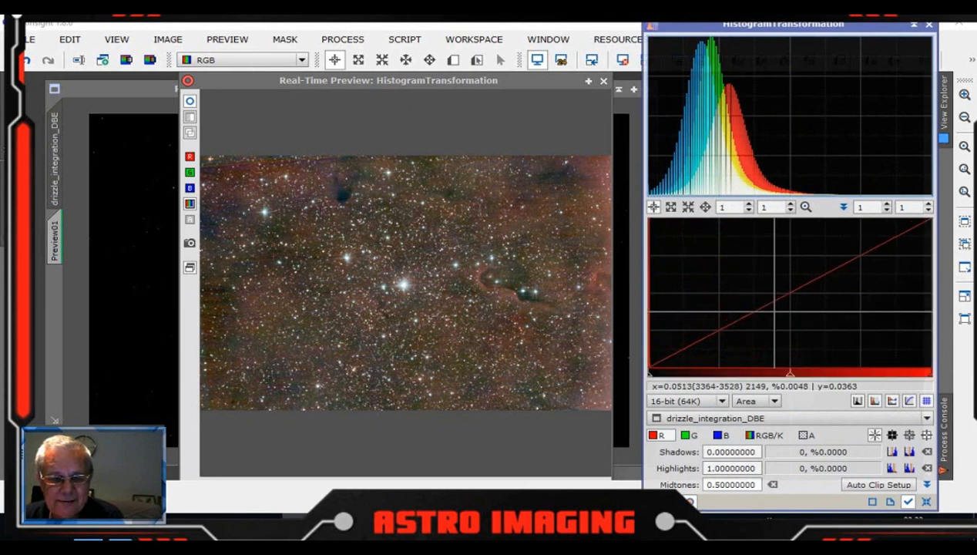
pyautogui.moveTo(789, 379); pyautogui.dragTo(798, 380)
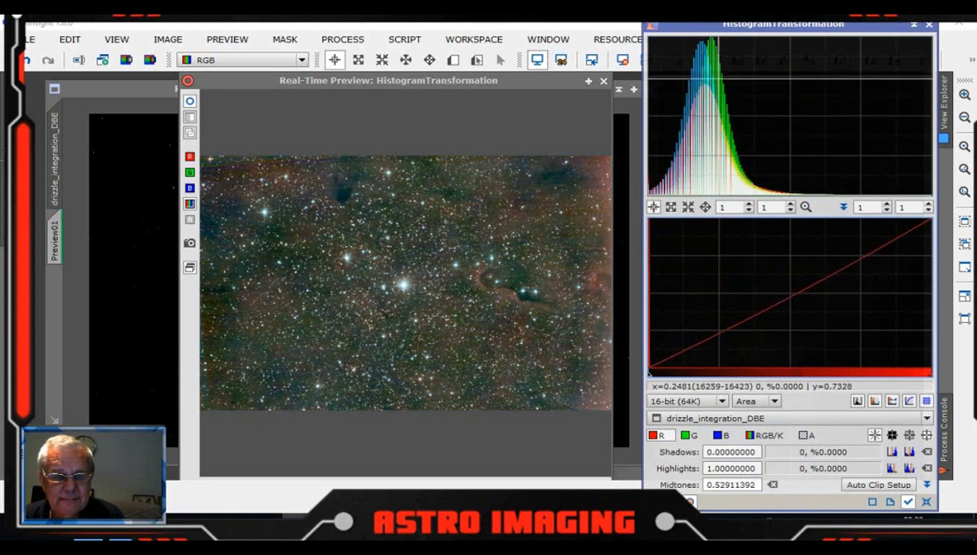
# Set the green channel's midtones to 0.50886076 and lower the blue channel's midtones slightly to align the colour peaks.
pyautogui.click(690, 436)
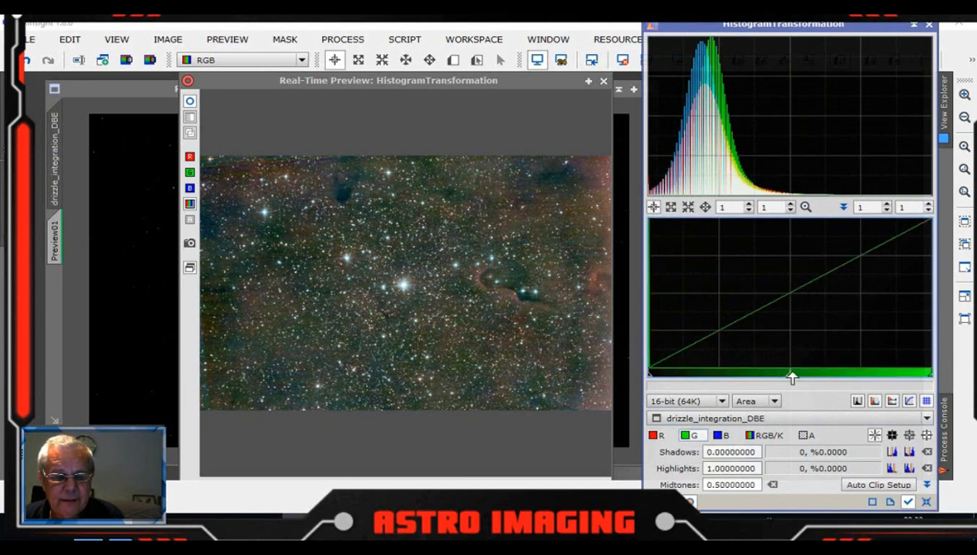
pyautogui.moveTo(790, 380); pyautogui.dragTo(792, 382)
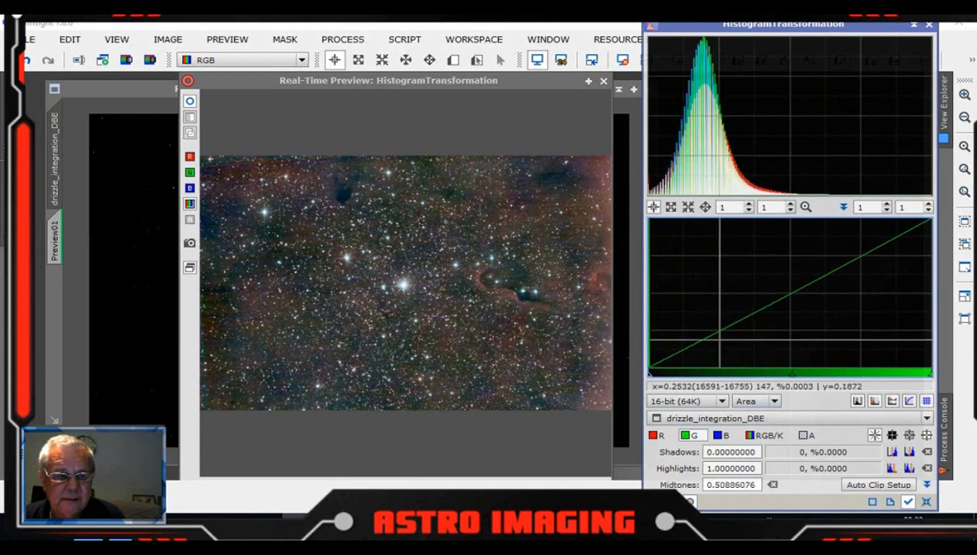
pyautogui.click(721, 436)
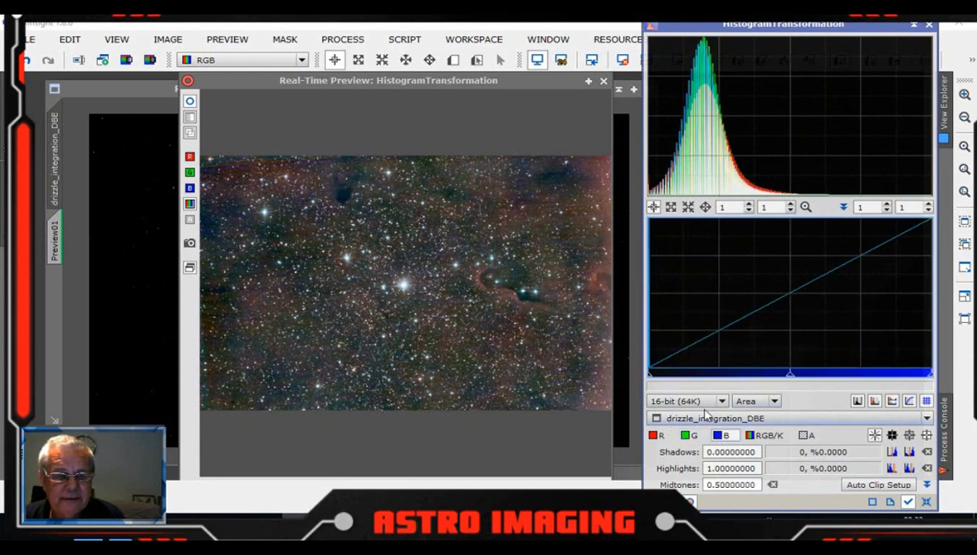
pyautogui.moveTo(789, 378); pyautogui.dragTo(788, 379)
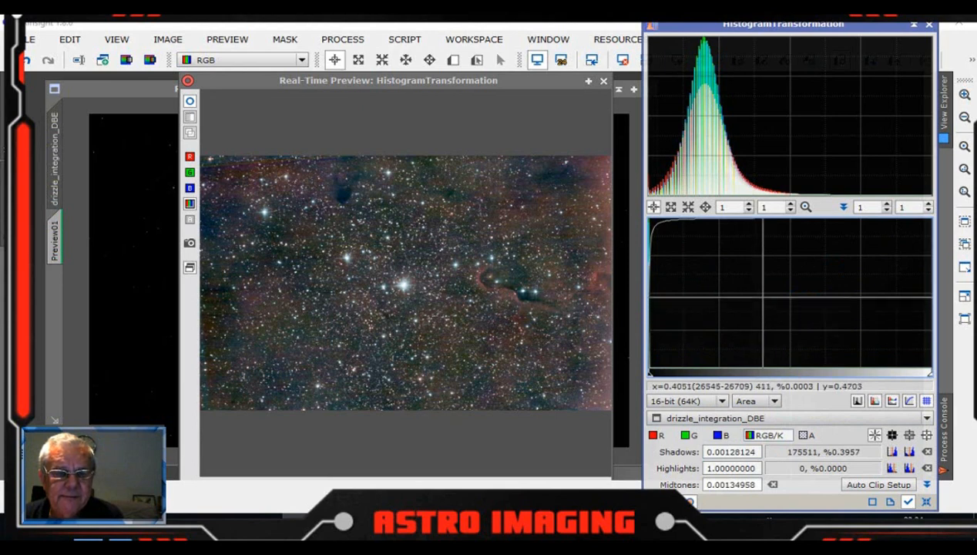
# Try the combined RGB/K shadows at 0.00147241 and bring them back to 0.00087491, ahead of the histogram's rise.
pyautogui.scroll(4, 768, 291)
pyautogui.scroll(8, 768, 290)
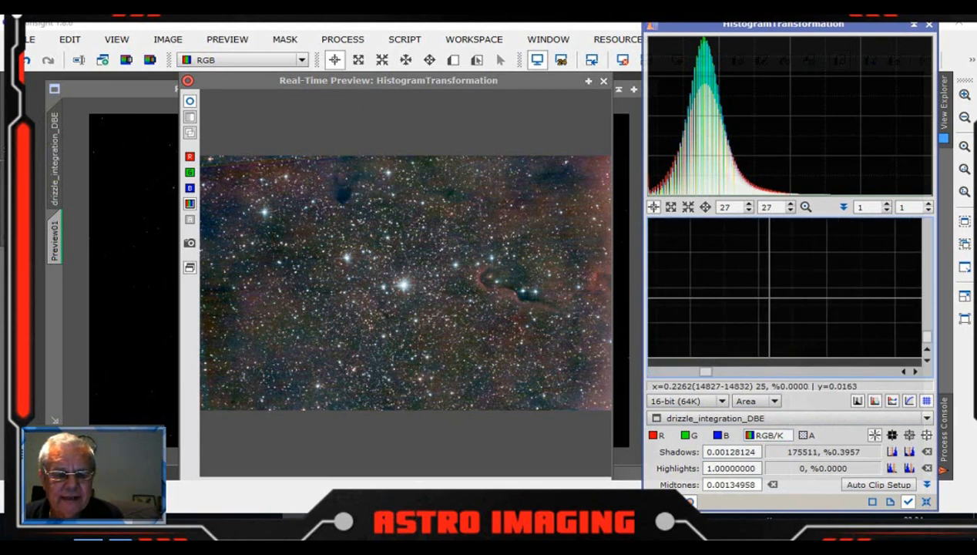
pyautogui.scroll(6, 770, 301)
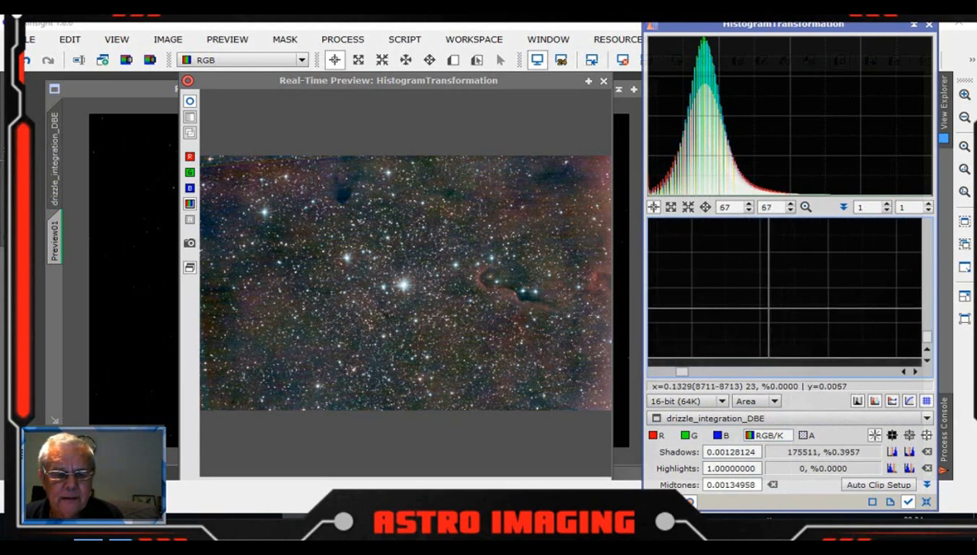
pyautogui.moveTo(678, 371); pyautogui.dragTo(654, 371)
pyautogui.scroll(2, 693, 356)
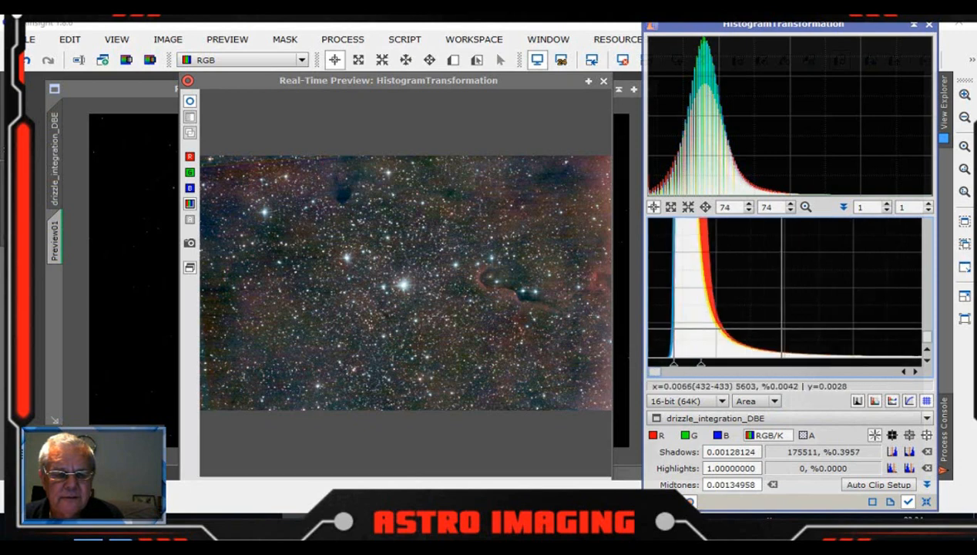
pyautogui.scroll(4, 659, 346)
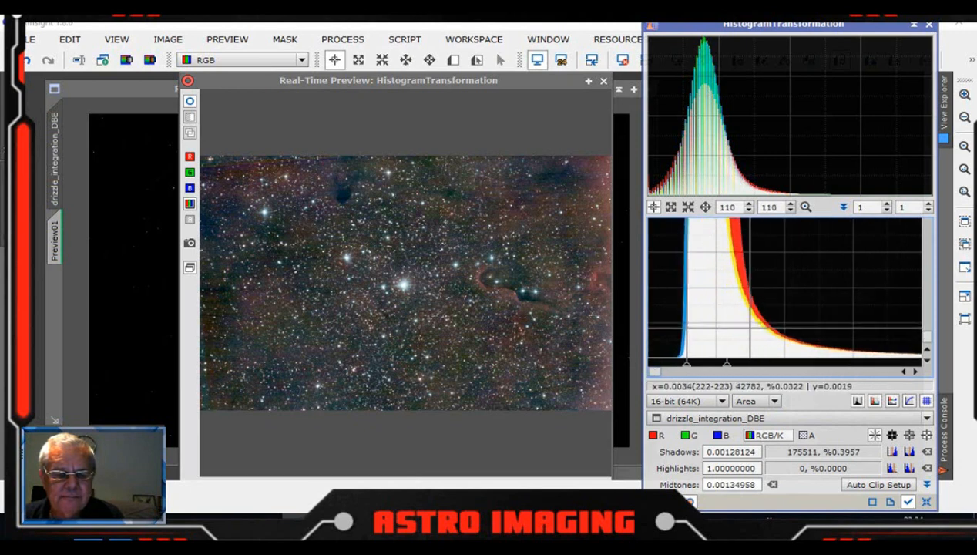
pyautogui.scroll(1, 694, 369)
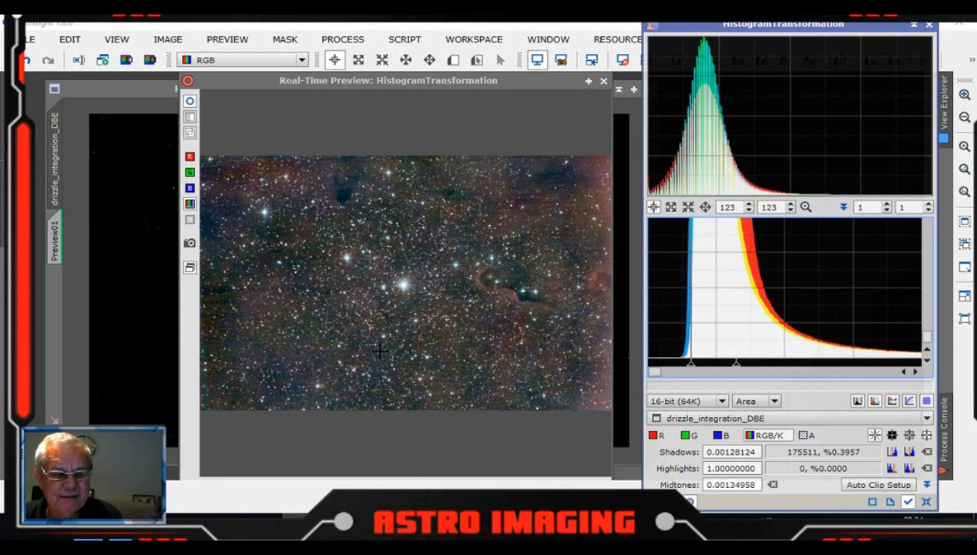
pyautogui.moveTo(692, 370)
pyautogui.mouseDown()
pyautogui.moveTo(678, 370)
pyautogui.moveTo(709, 368)
pyautogui.moveTo(688, 368)
pyautogui.moveTo(697, 369)
pyautogui.mouseUp()
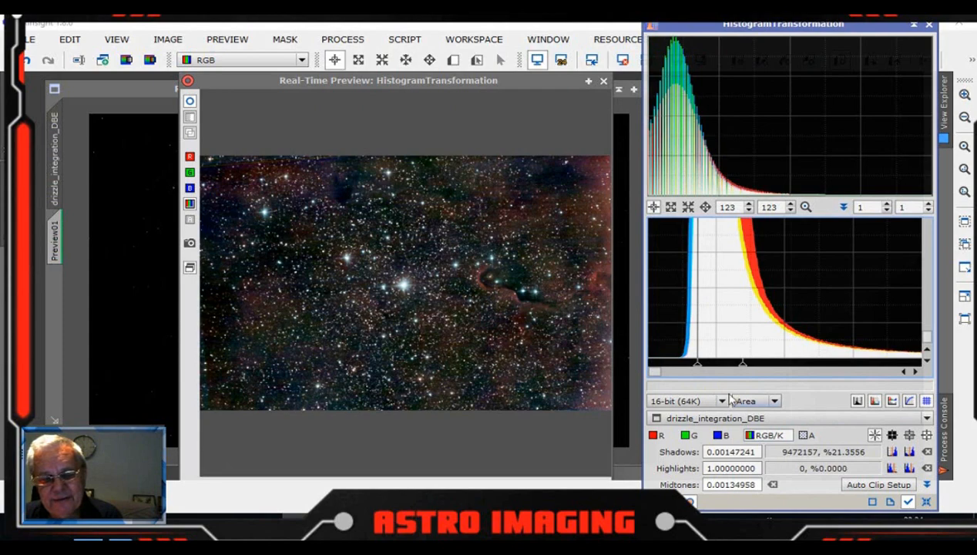
pyautogui.moveTo(697, 370); pyautogui.dragTo(677, 367)
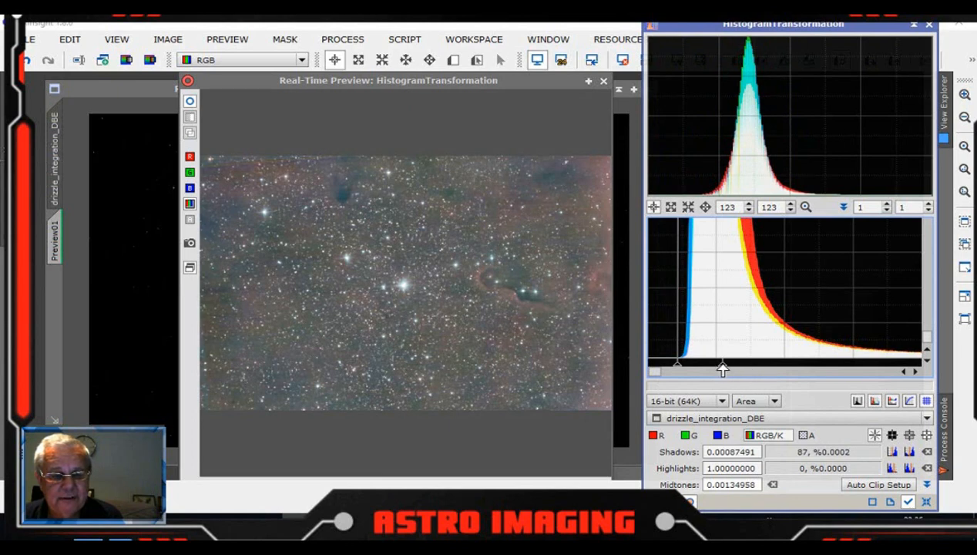
# Refine the combined RGB/K stretch with shadows at 0.00093893 and midtones at 0.00305438.
pyautogui.moveTo(722, 370); pyautogui.dragTo(814, 376)
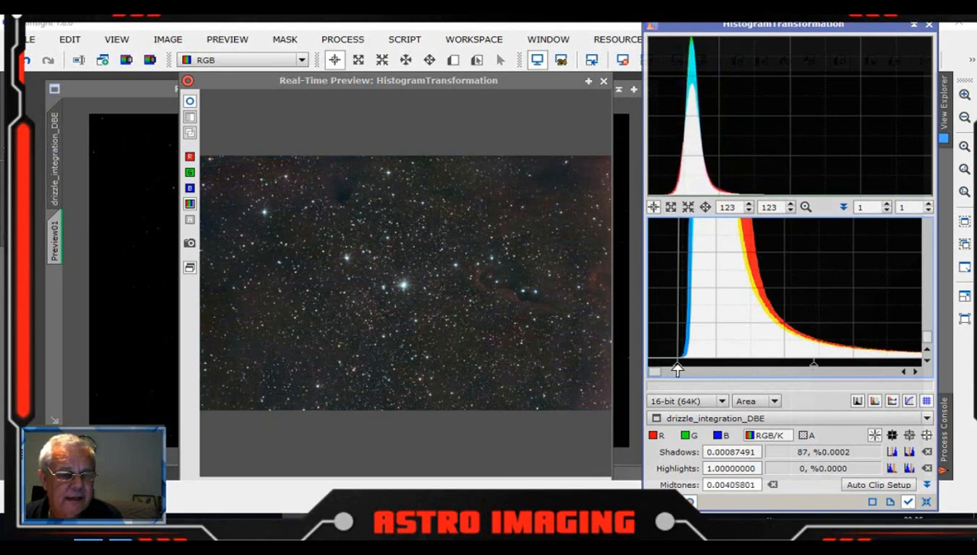
pyautogui.moveTo(677, 370); pyautogui.dragTo(683, 370)
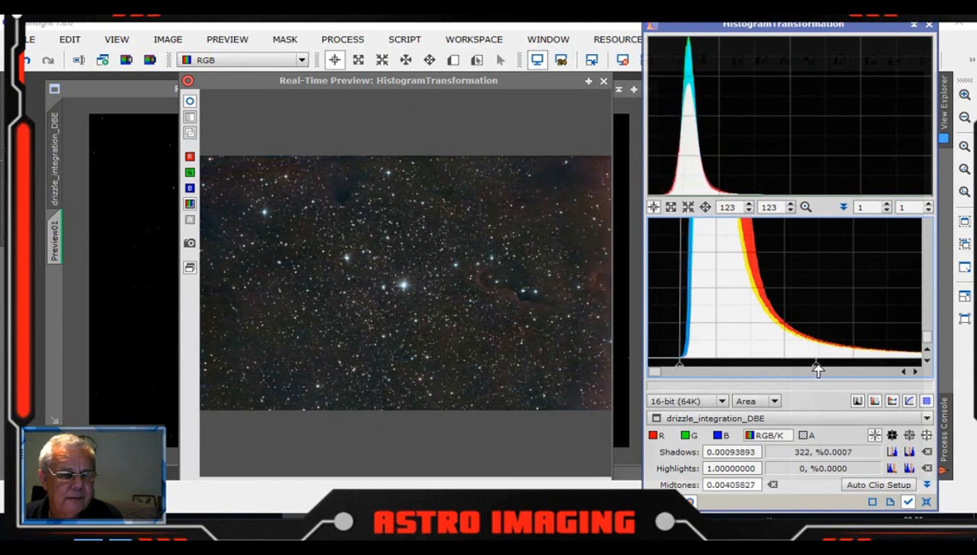
pyautogui.moveTo(817, 371); pyautogui.dragTo(782, 370)
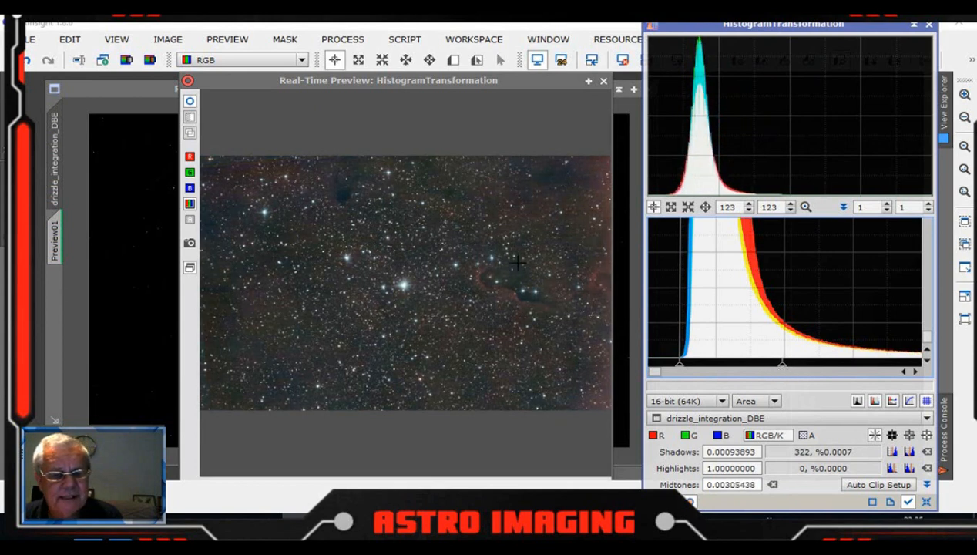
# Close the real-time preview, move HistogramTransformation clear of the image and delete Preview01 from drizzle_integration_DBE.
pyautogui.click(604, 81)
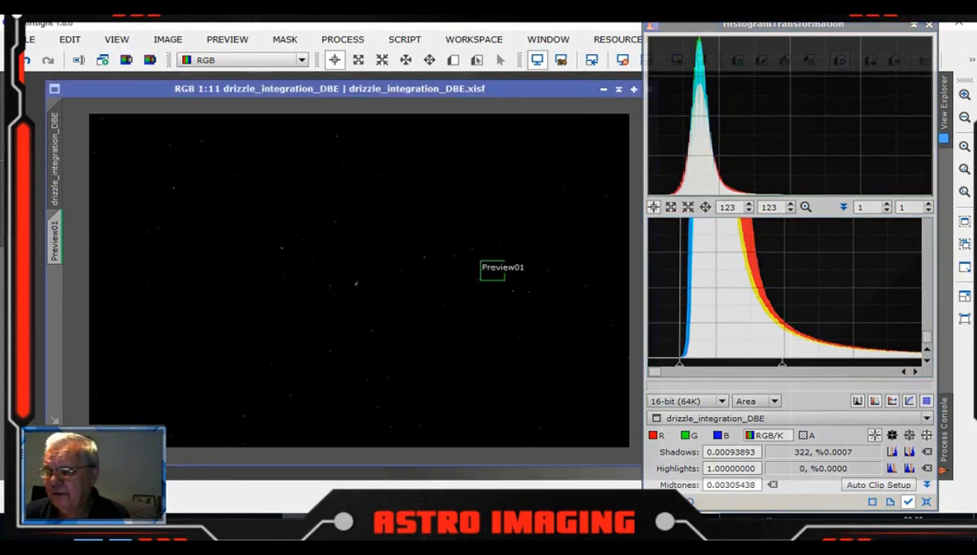
pyautogui.moveTo(775, 25); pyautogui.dragTo(858, 25)
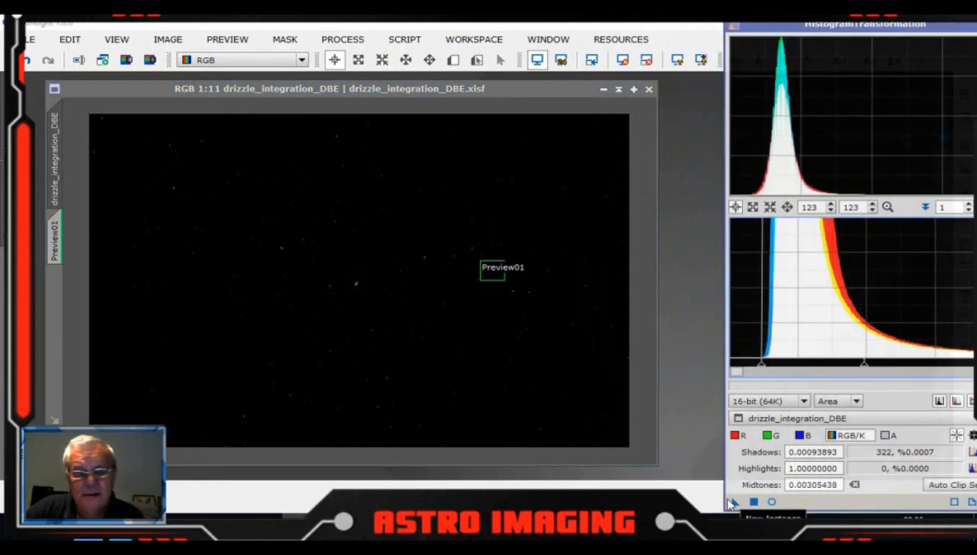
pyautogui.click(57, 232)
pyautogui.rightClick(56, 241)
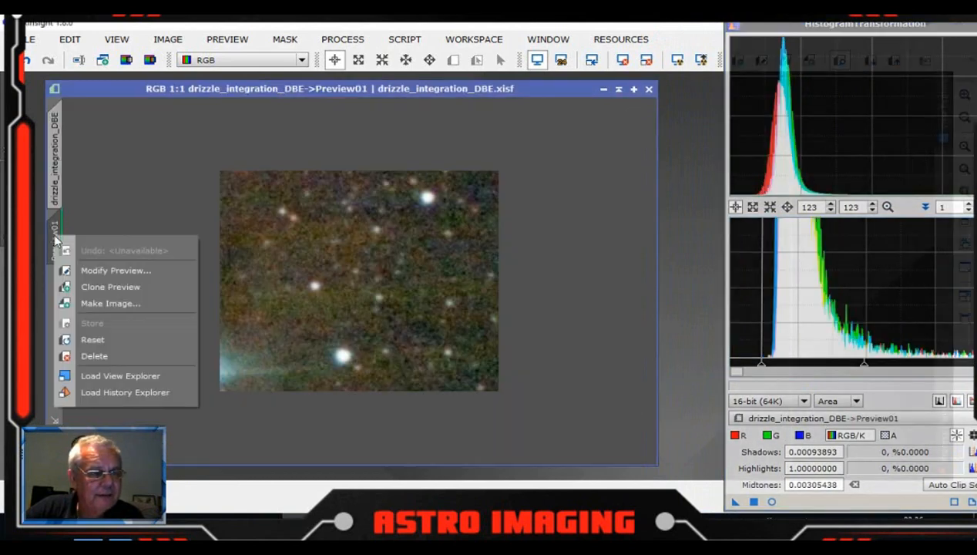
pyautogui.click(93, 356)
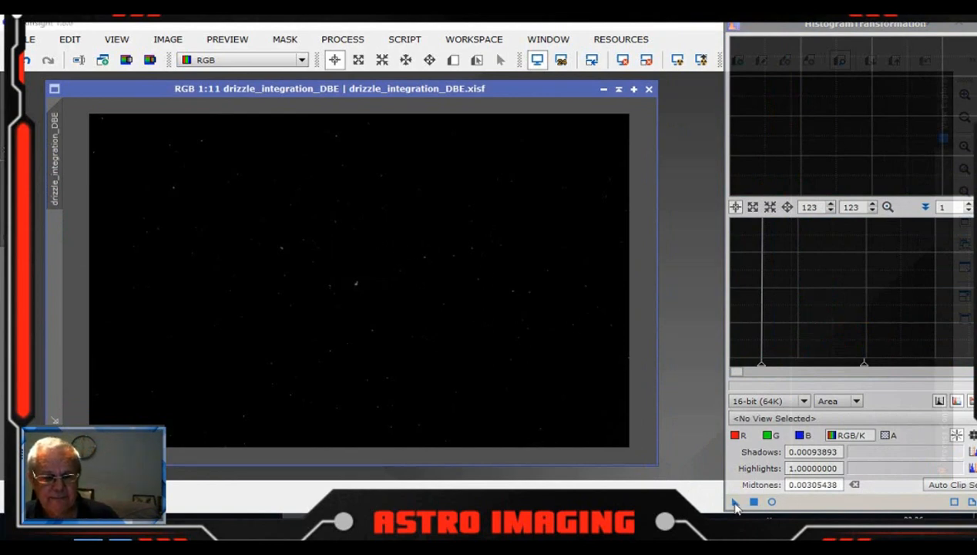
# Apply the HistogramTransformation settings to the drizzle_integration_DBE image and close the process window.
pyautogui.moveTo(734, 502); pyautogui.dragTo(447, 296)
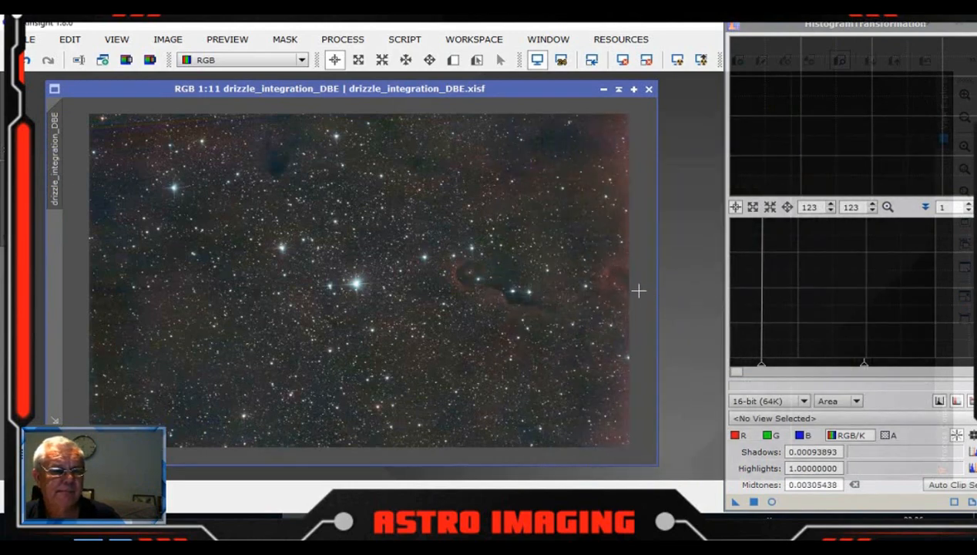
pyautogui.moveTo(870, 28); pyautogui.dragTo(805, 33)
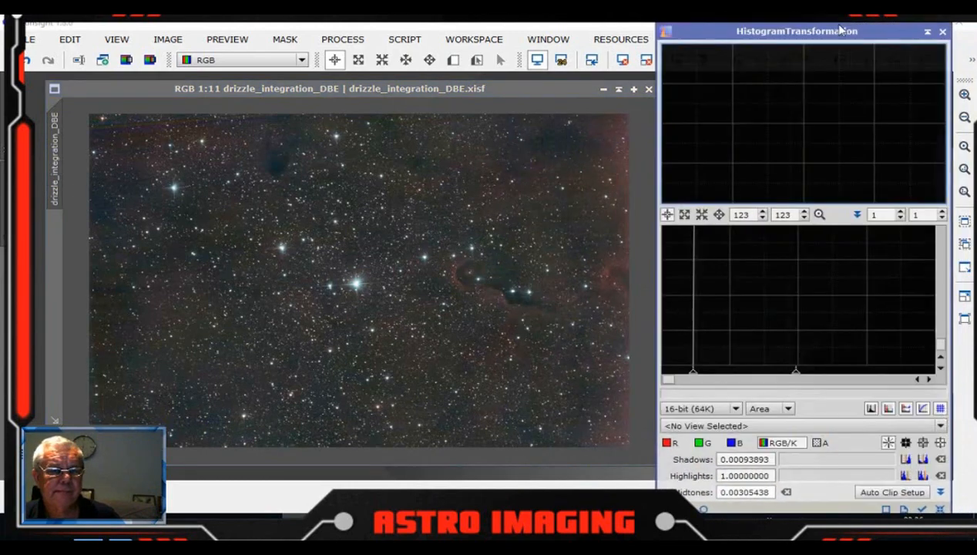
pyautogui.click(942, 33)
# Reposition the drizzle_integration_DBE image window in the workspace and save the stretched image.
pyautogui.moveTo(450, 89); pyautogui.dragTo(510, 91)
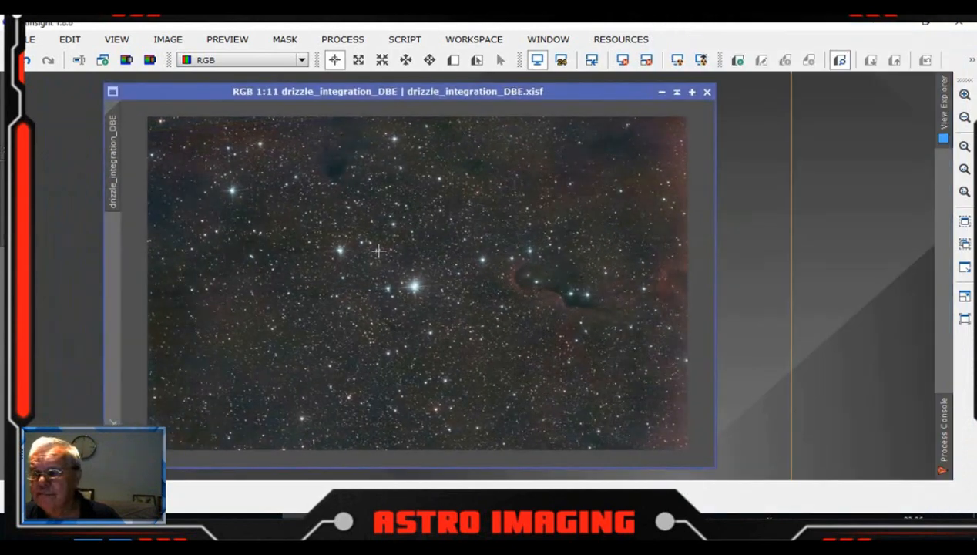
pyautogui.click(30, 39)
pyautogui.click(60, 145)
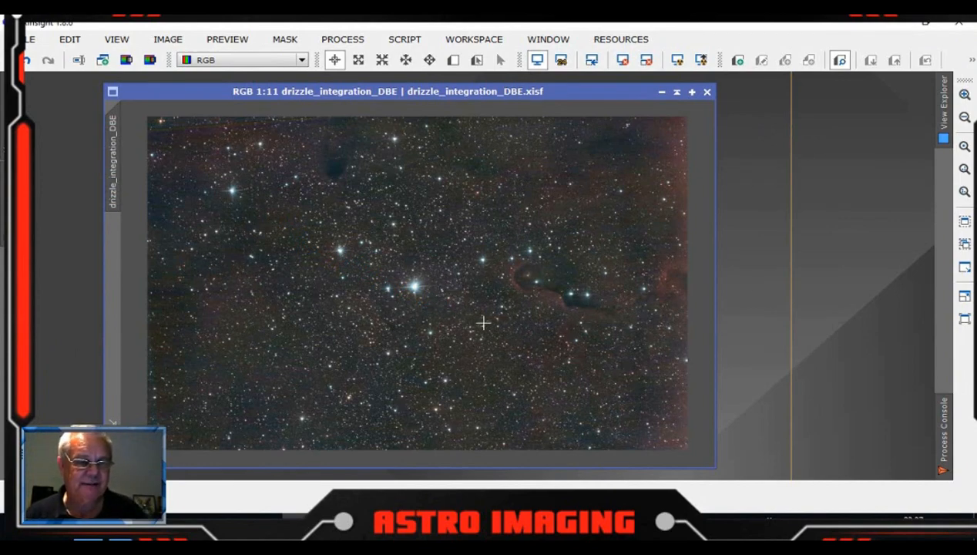
# Examine the stretched image up close around the bright central star and the dark nebula beside it.
pyautogui.scroll(4, 593, 286)
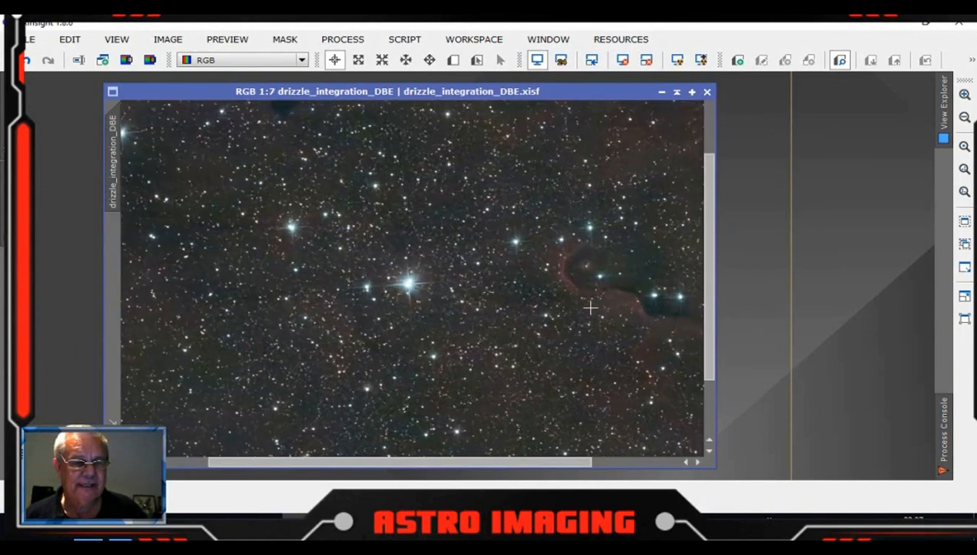
pyautogui.moveTo(493, 460); pyautogui.dragTo(436, 456)
pyautogui.scroll(1, 632, 371)
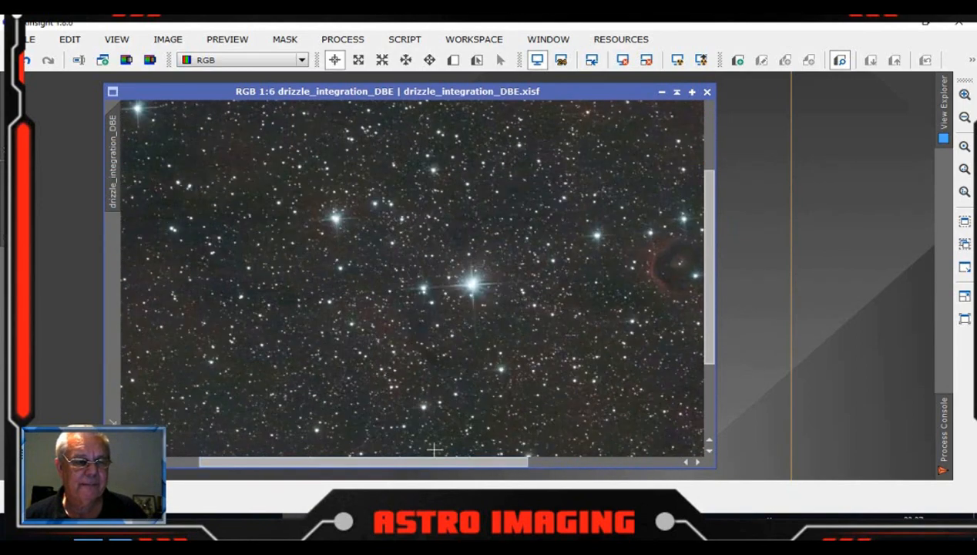
pyautogui.scroll(-6, 472, 372)
pyautogui.scroll(1, 474, 371)
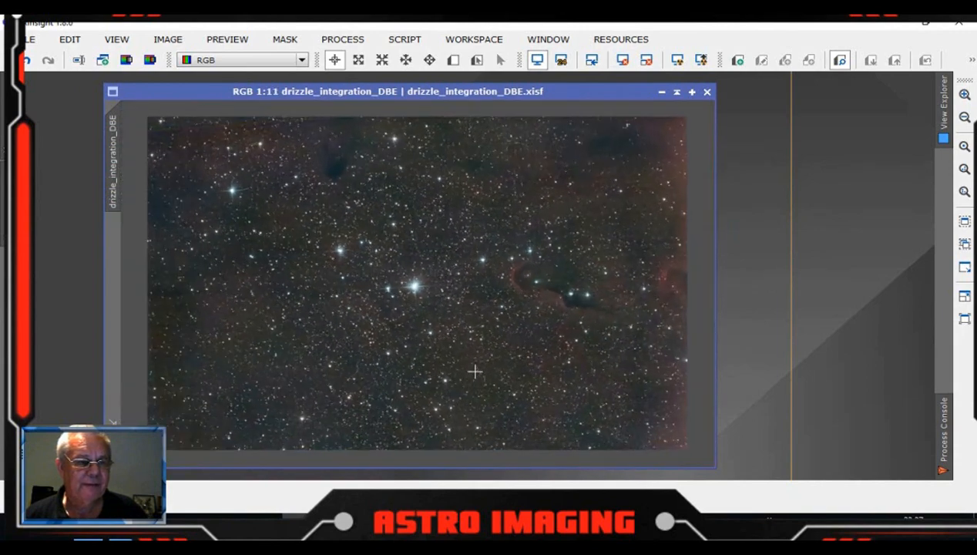